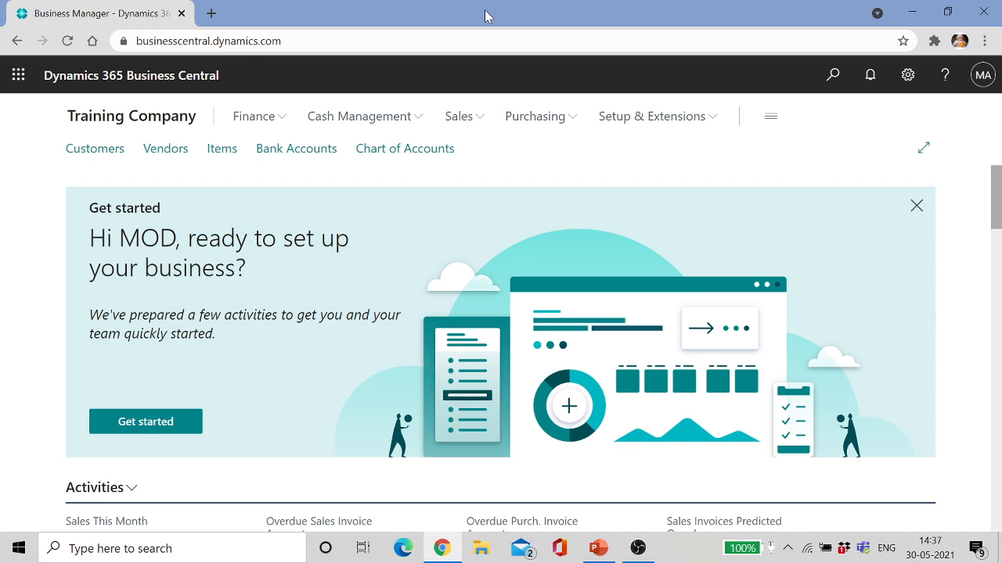
# Step: Change the company in My Settings from Training Company to CRONUS USA, Inc
pyautogui.click(908, 75)
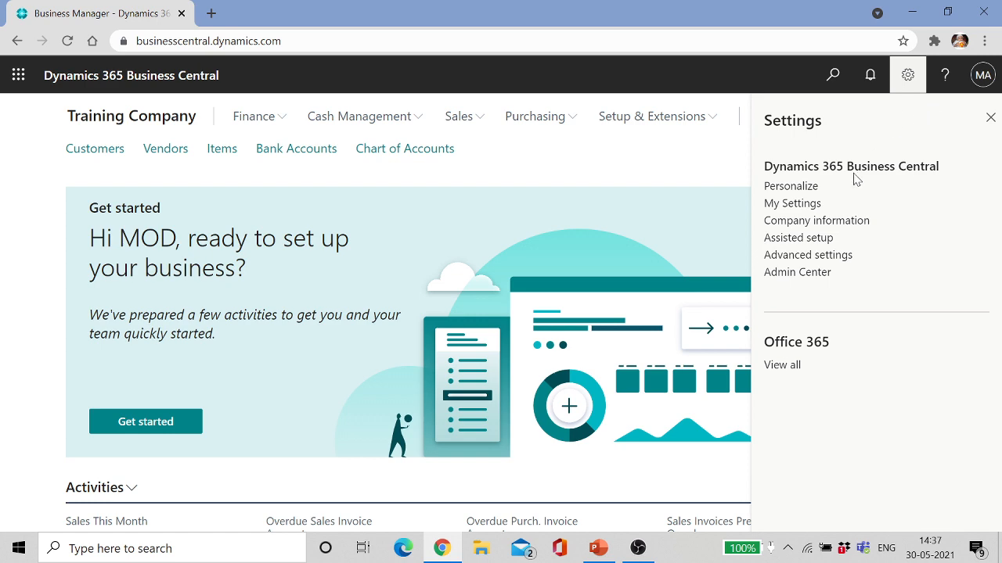
pyautogui.click(792, 203)
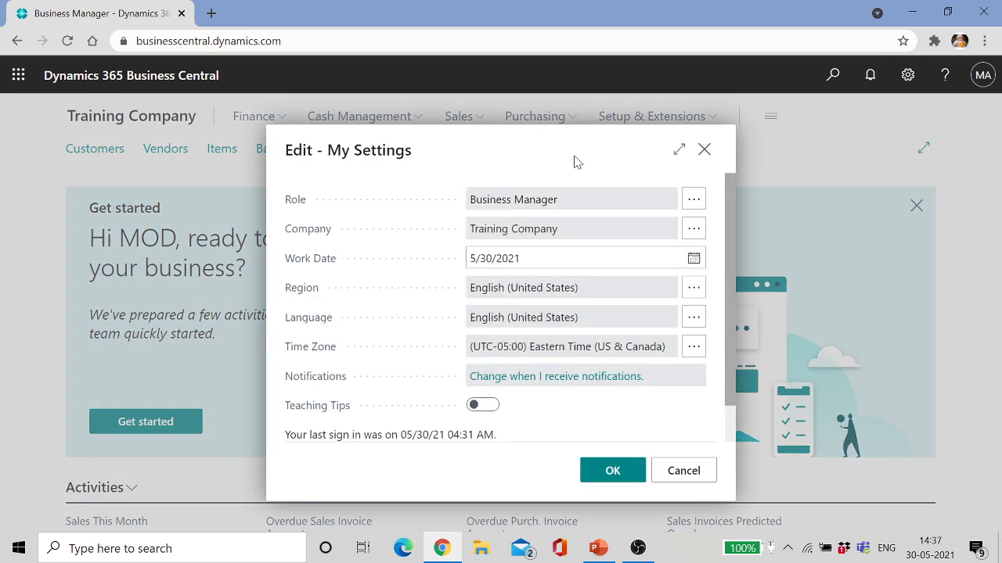
pyautogui.click(692, 229)
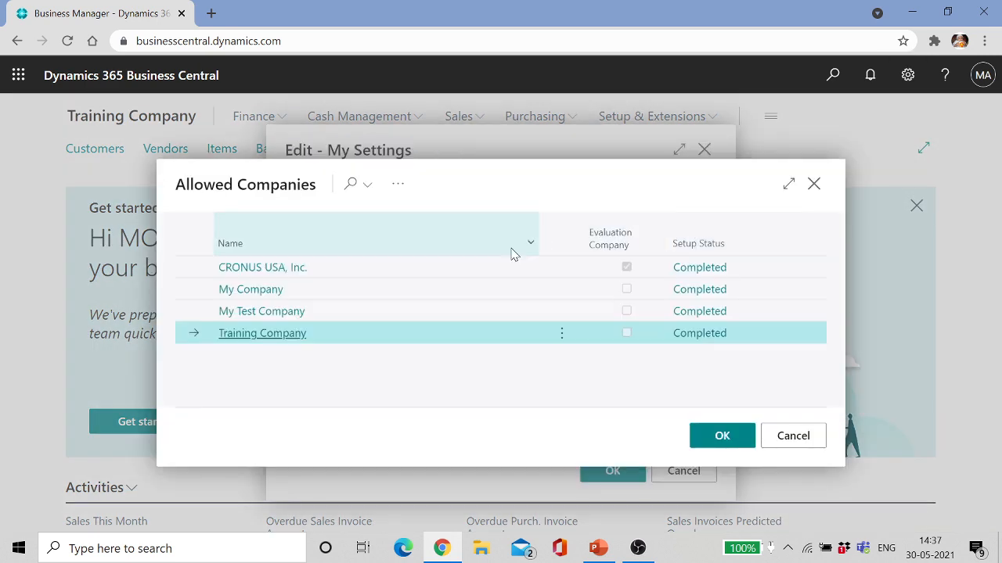
pyautogui.click(260, 278)
pyautogui.click(262, 268)
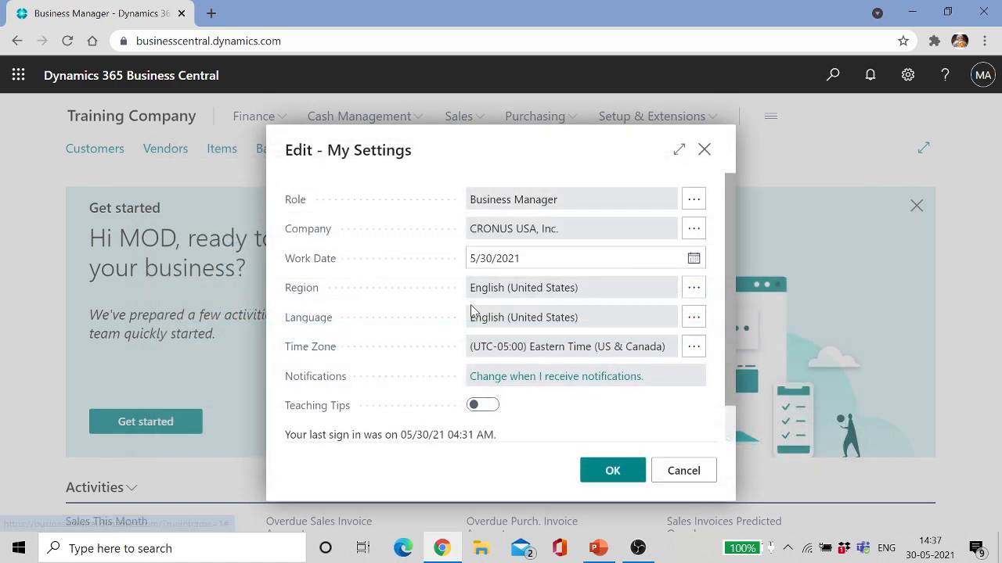
pyautogui.click(619, 476)
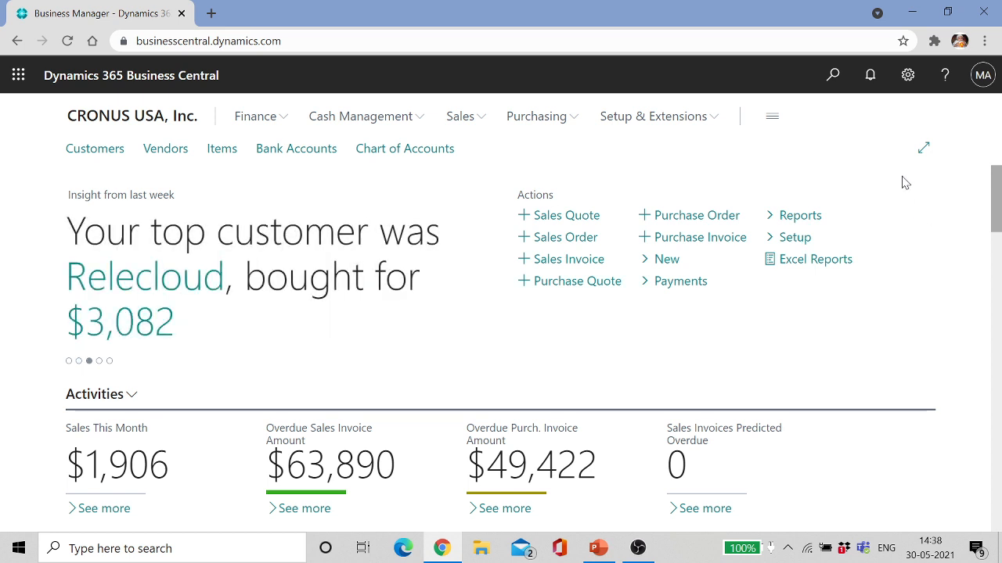
# Step: From My Settings' Allowed Companies list, launch the Create New Company wizard
pyautogui.click(908, 77)
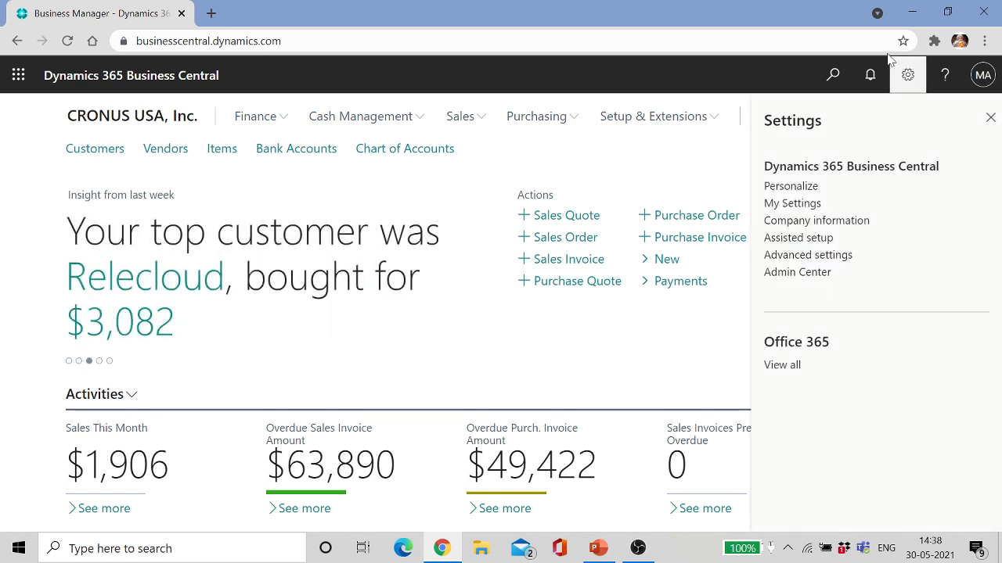
pyautogui.click(792, 205)
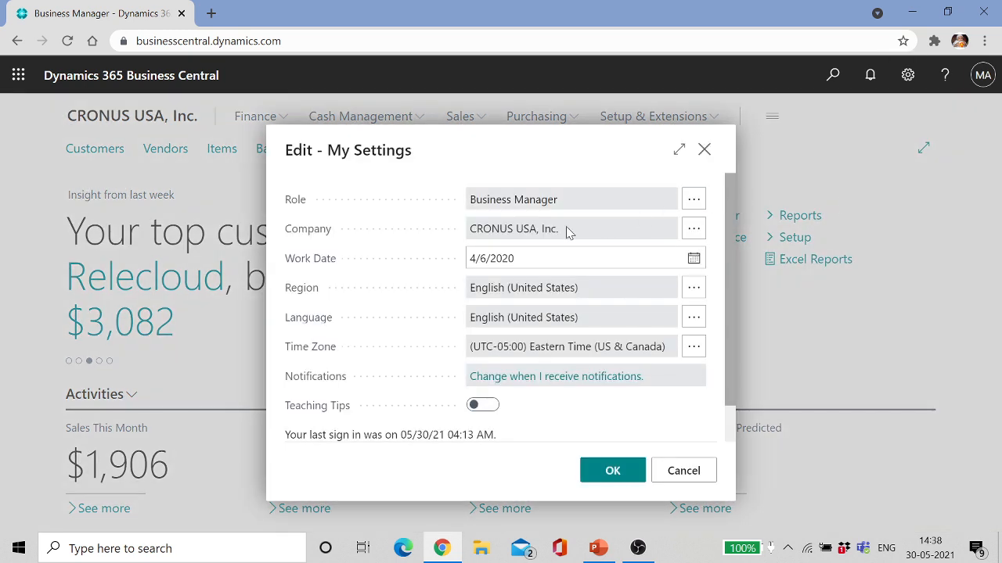
pyautogui.click(694, 229)
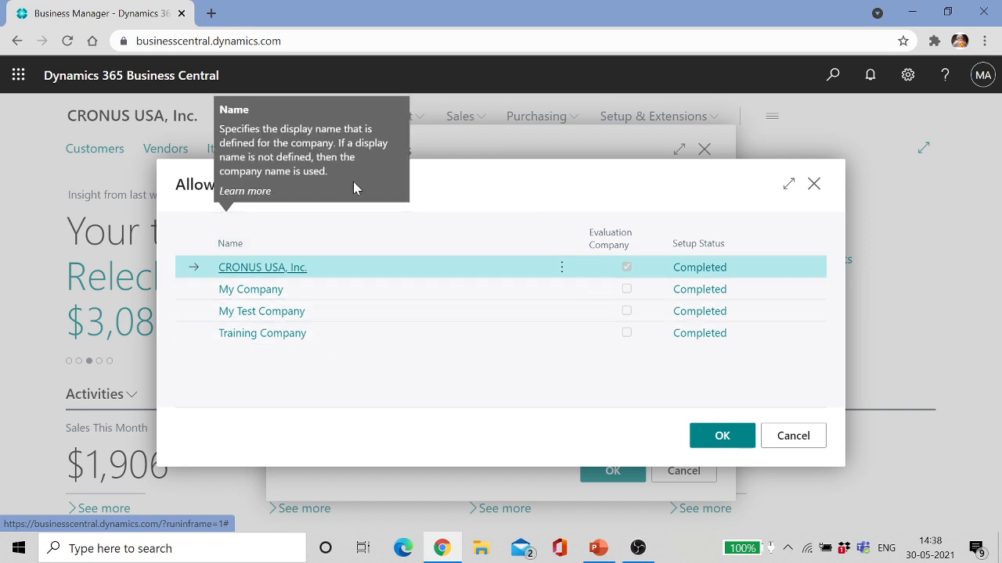
pyautogui.click(364, 191)
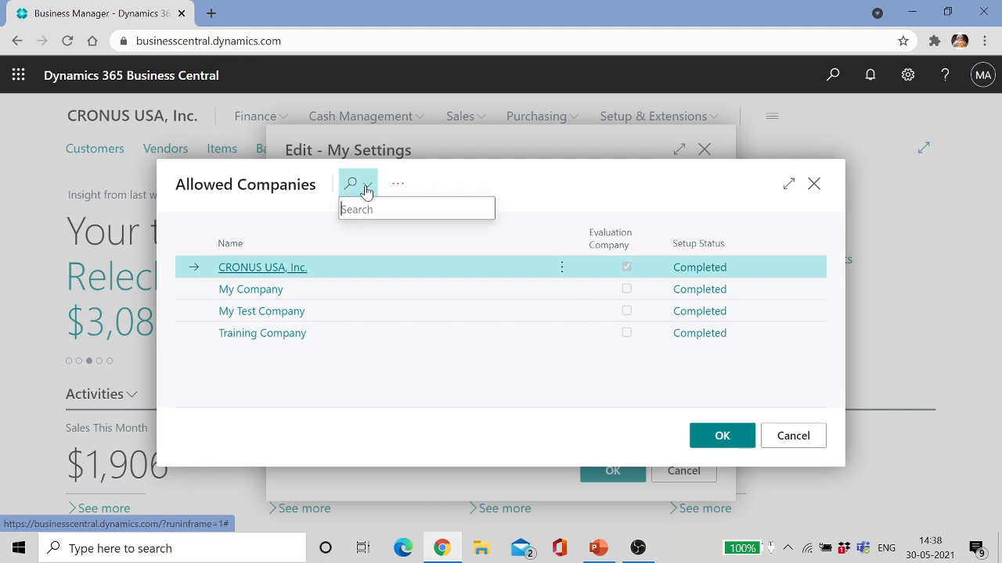
pyautogui.click(397, 183)
pyautogui.moveTo(452, 216)
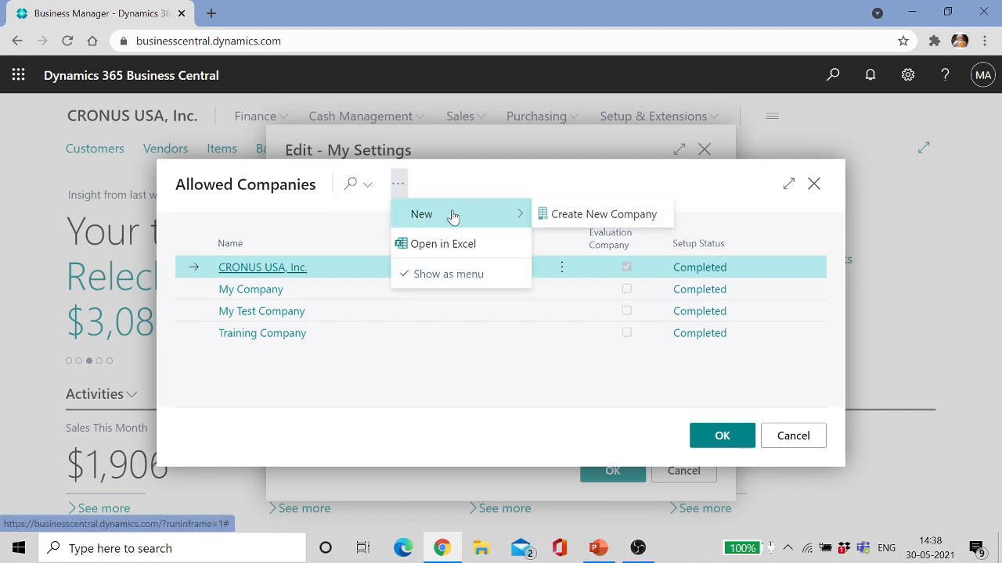
pyautogui.click(581, 220)
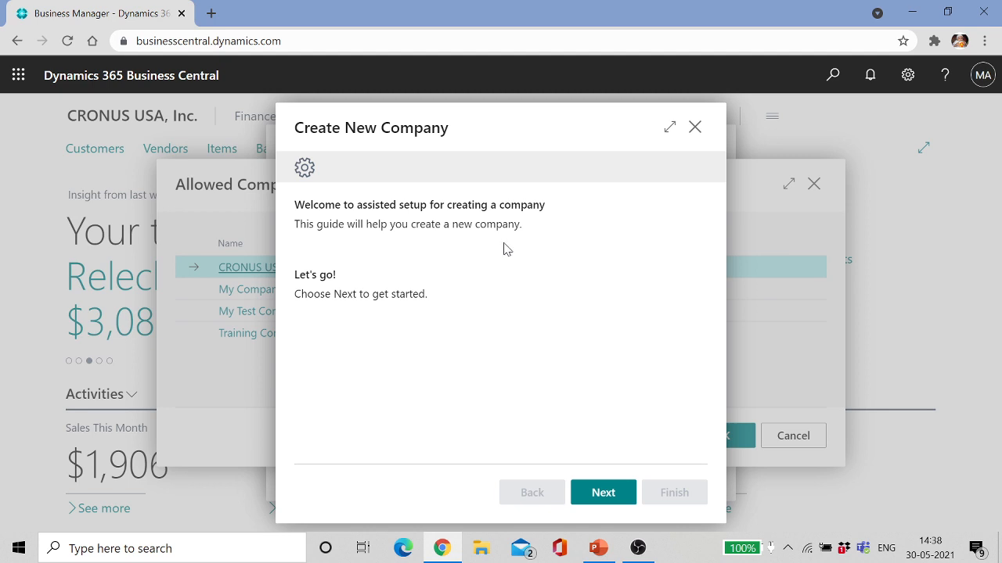
# Step: Enter 'My BC Training Company' as the new company's name
pyautogui.click(602, 493)
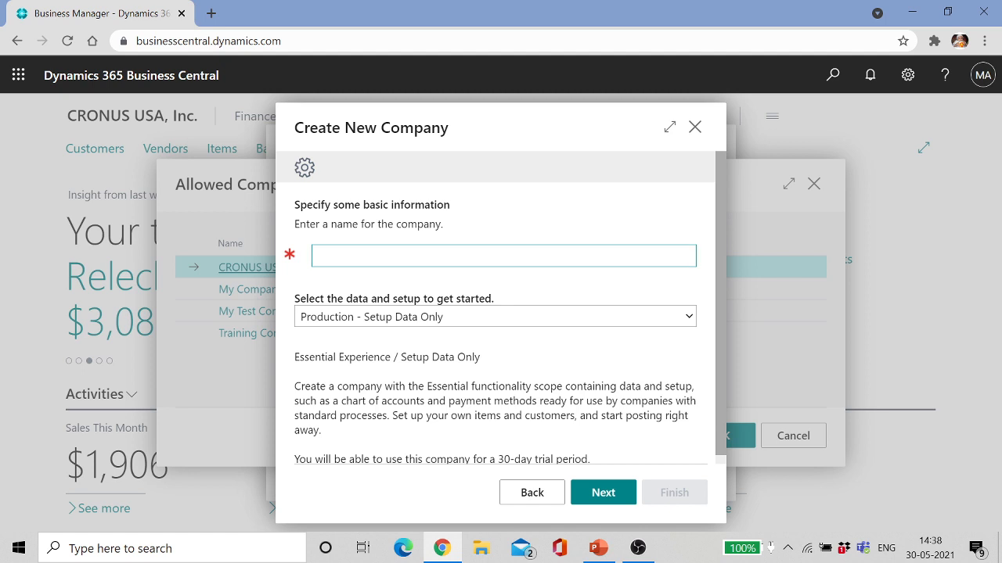
pyautogui.write('My')
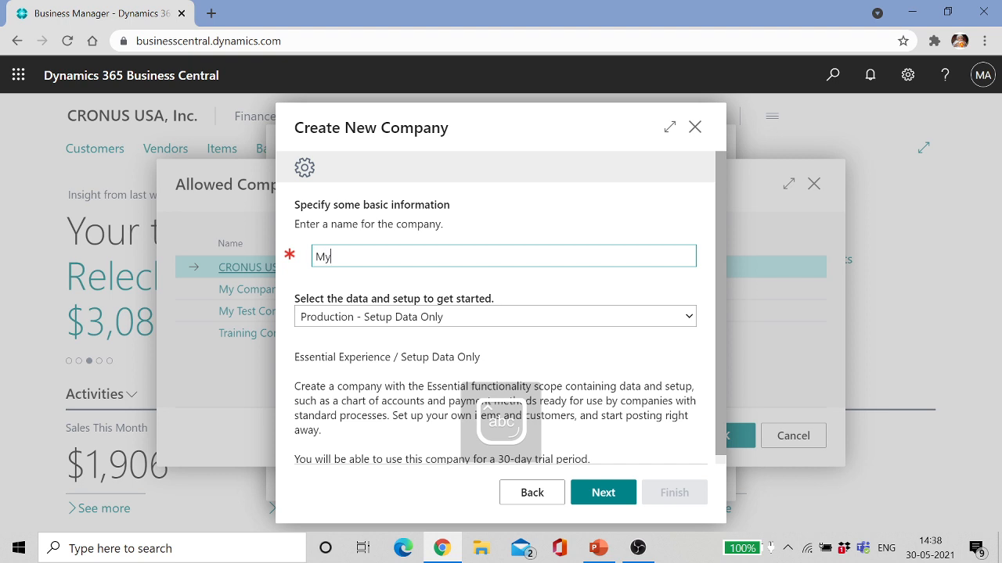
pyautogui.write(' BC Training Company')
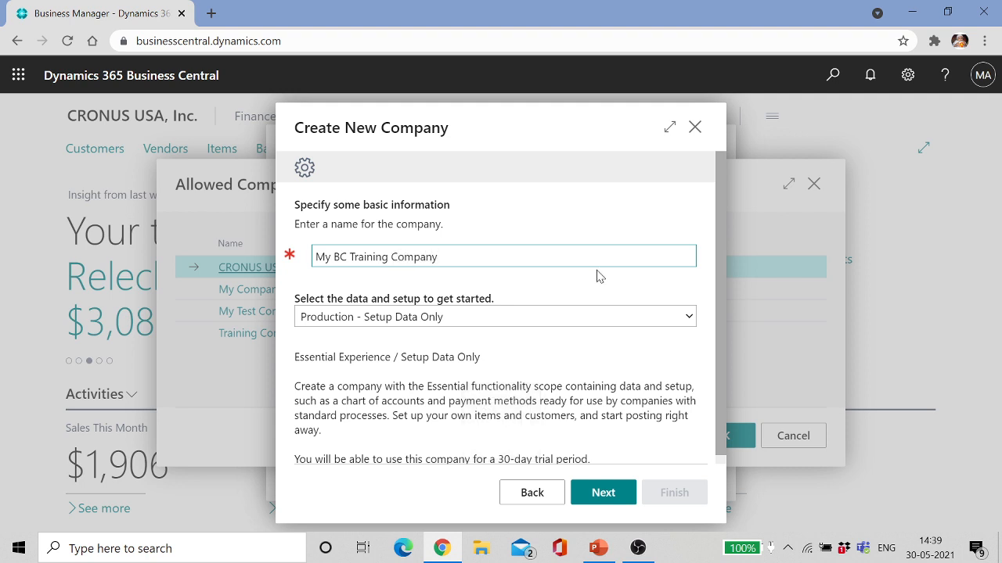
pyautogui.click(690, 319)
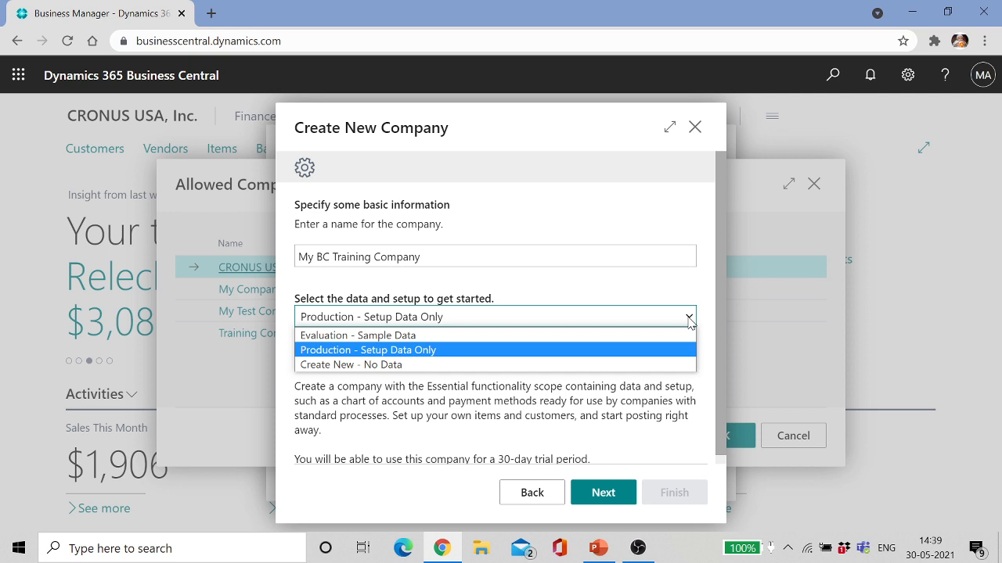
pyautogui.click(509, 337)
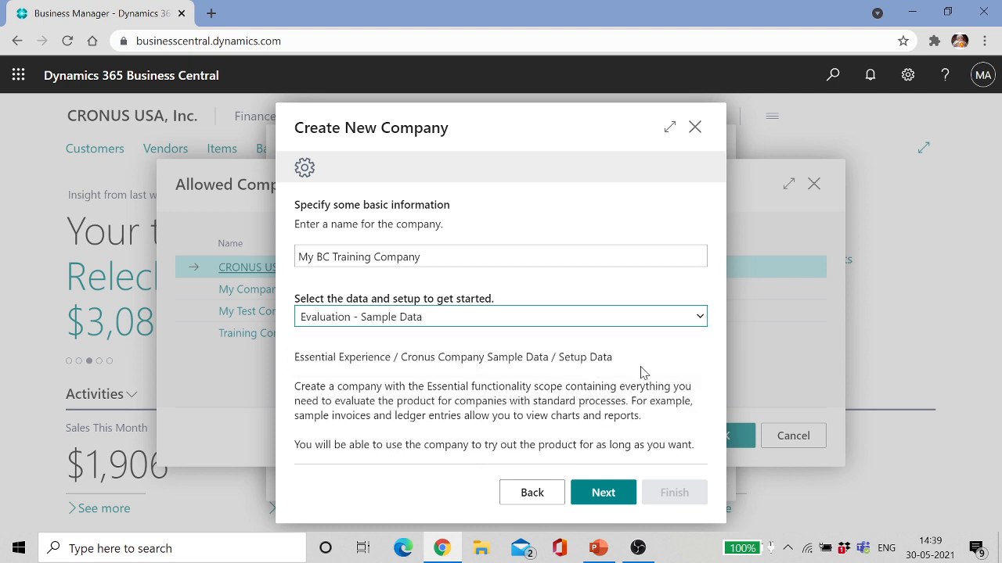
pyautogui.moveTo(291, 356); pyautogui.dragTo(699, 445)
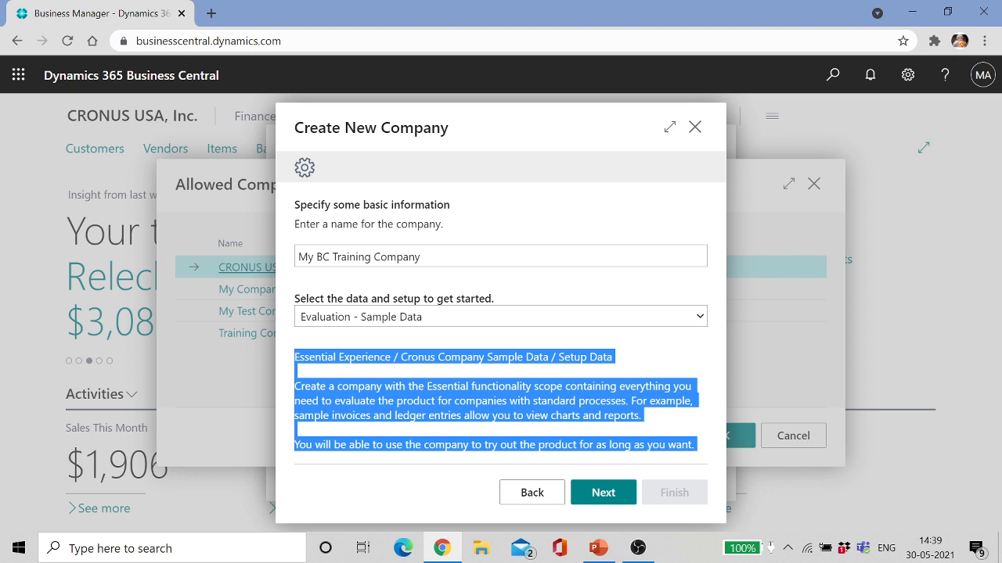
pyautogui.click(375, 378)
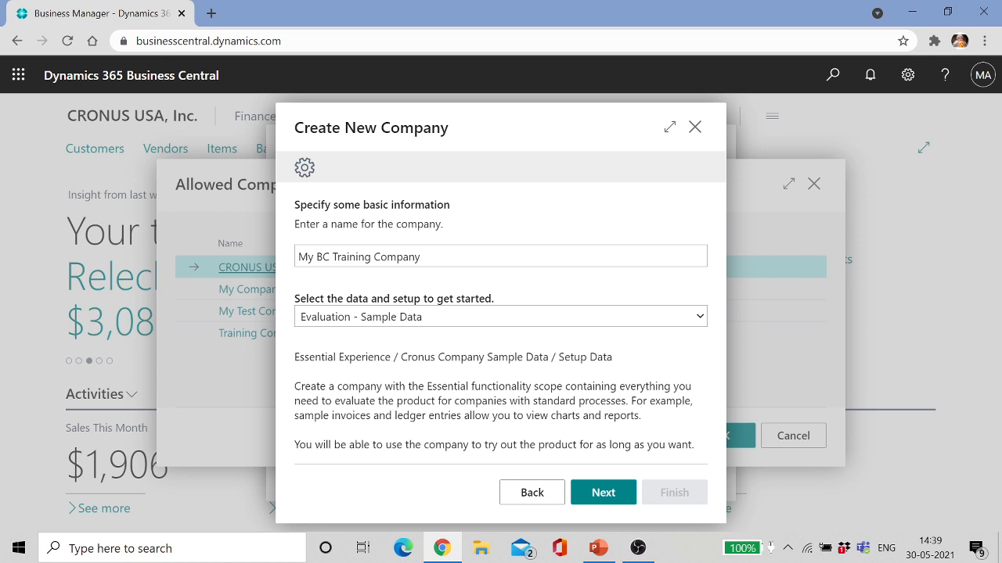
pyautogui.moveTo(508, 401); pyautogui.dragTo(452, 401)
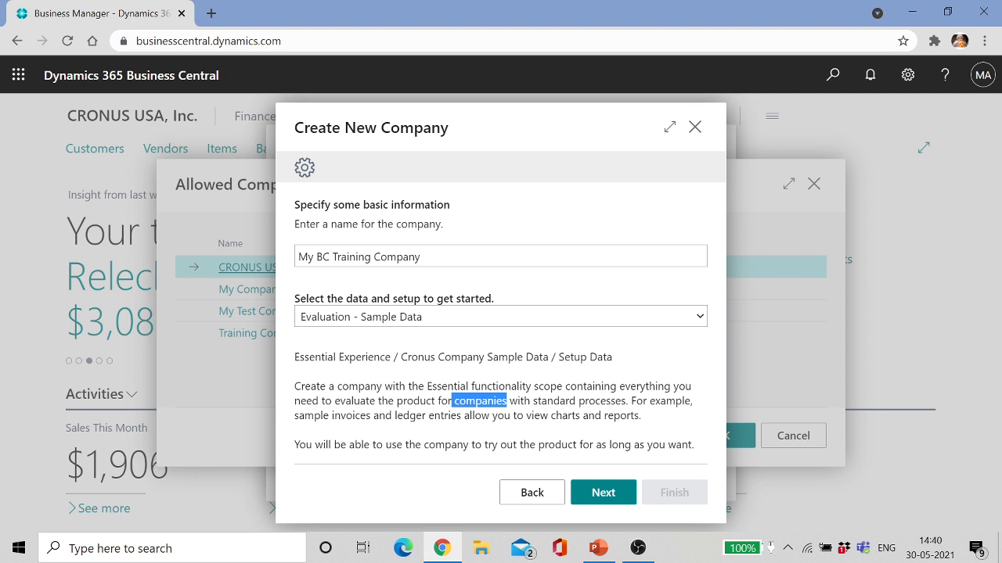
pyautogui.moveTo(696, 445); pyautogui.dragTo(579, 444)
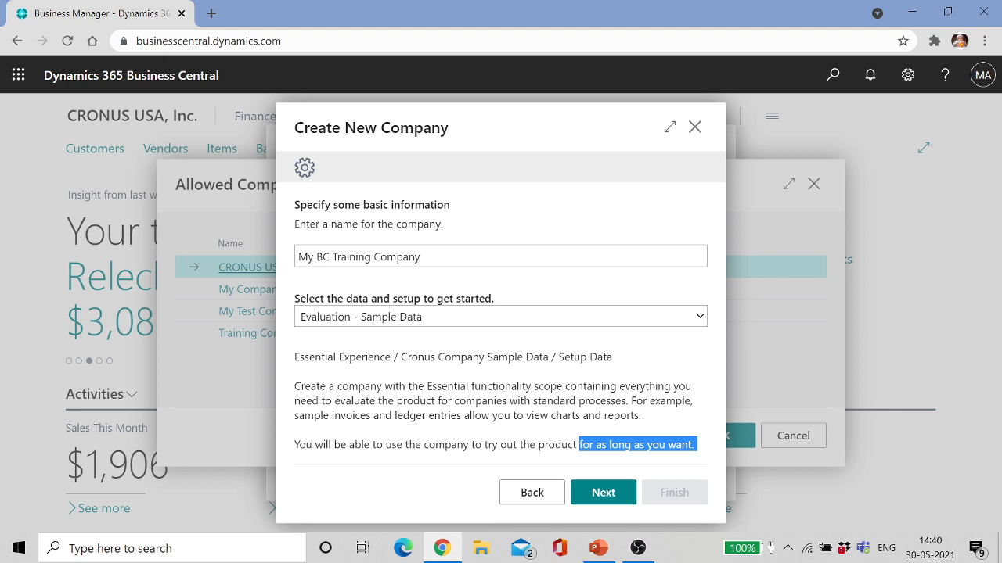
pyautogui.click(579, 446)
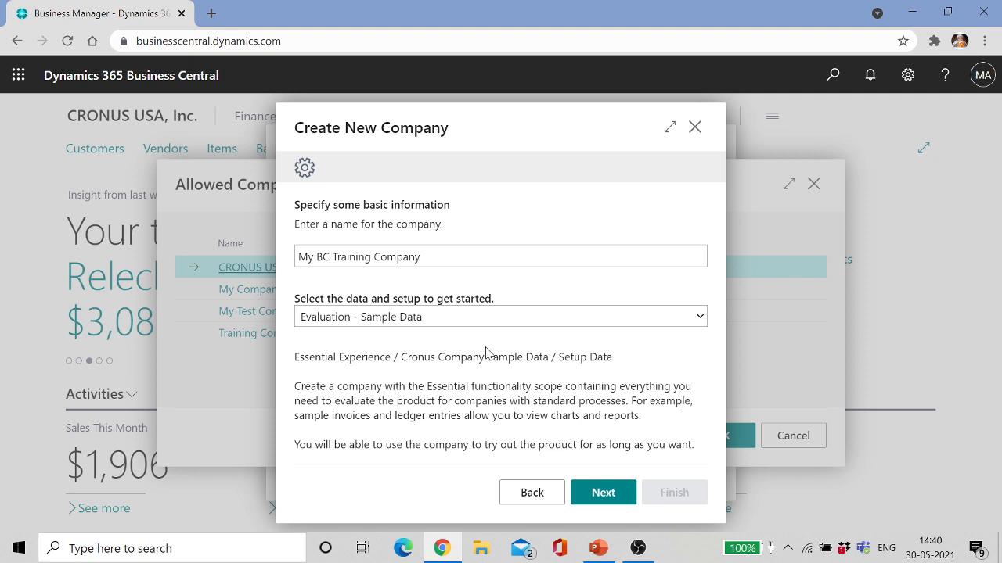
pyautogui.click(700, 317)
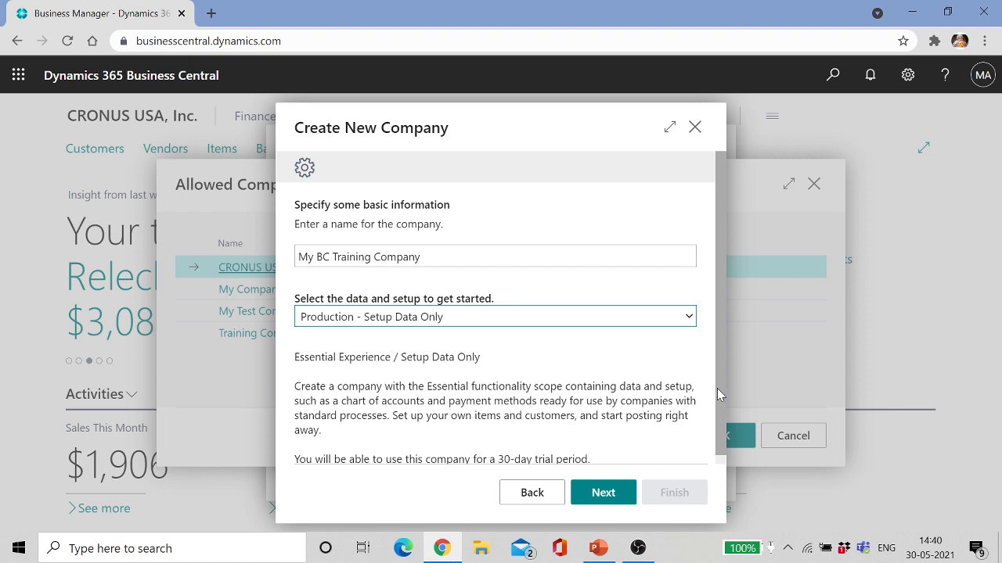
pyautogui.moveTo(717, 386); pyautogui.dragTo(714, 397)
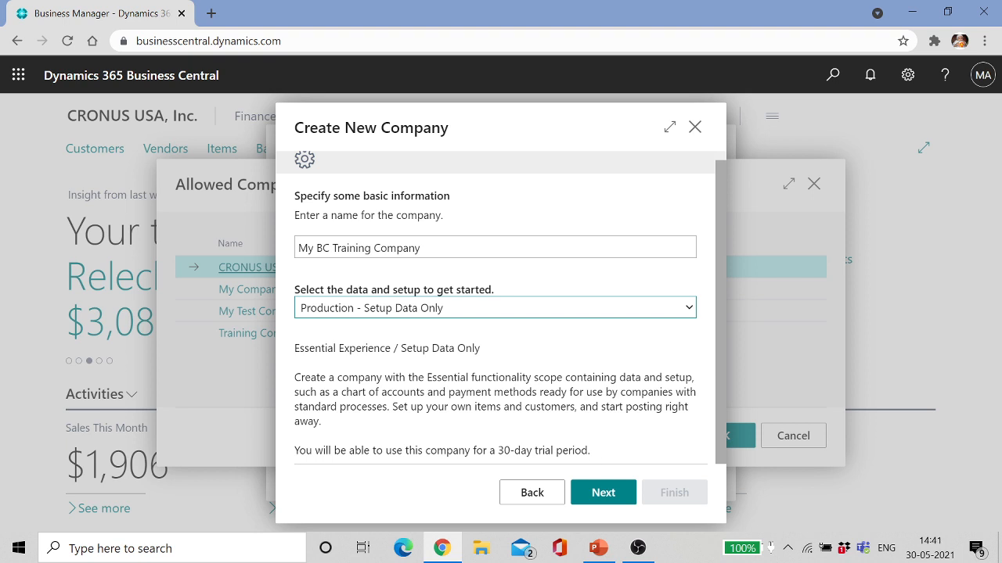
pyautogui.moveTo(595, 450); pyautogui.dragTo(505, 450)
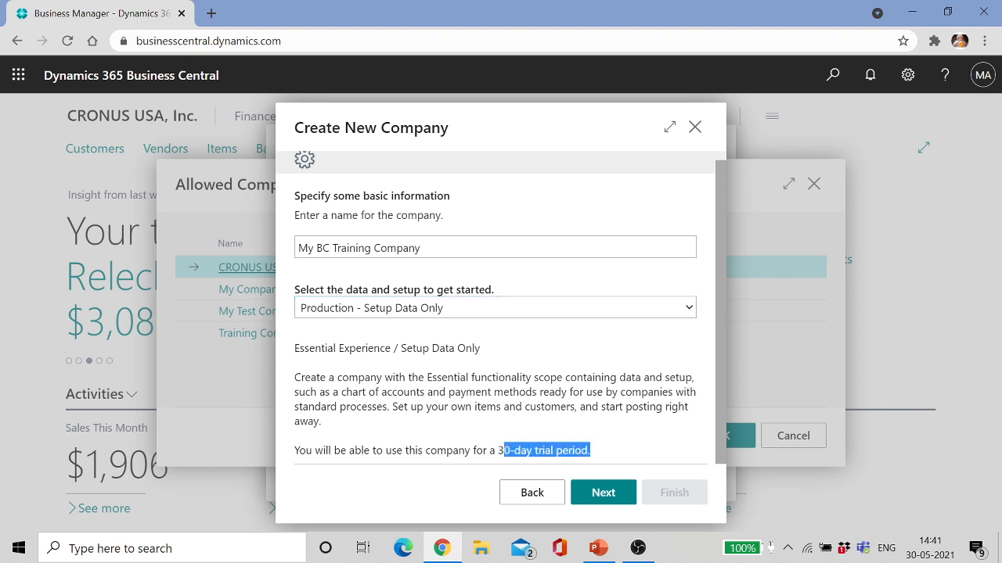
pyautogui.click(688, 308)
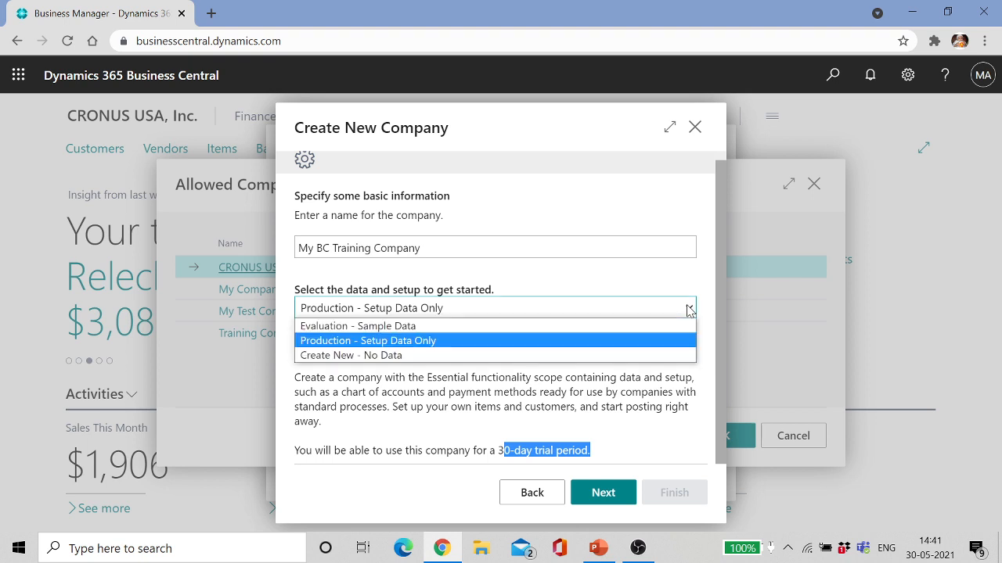
pyautogui.click(459, 355)
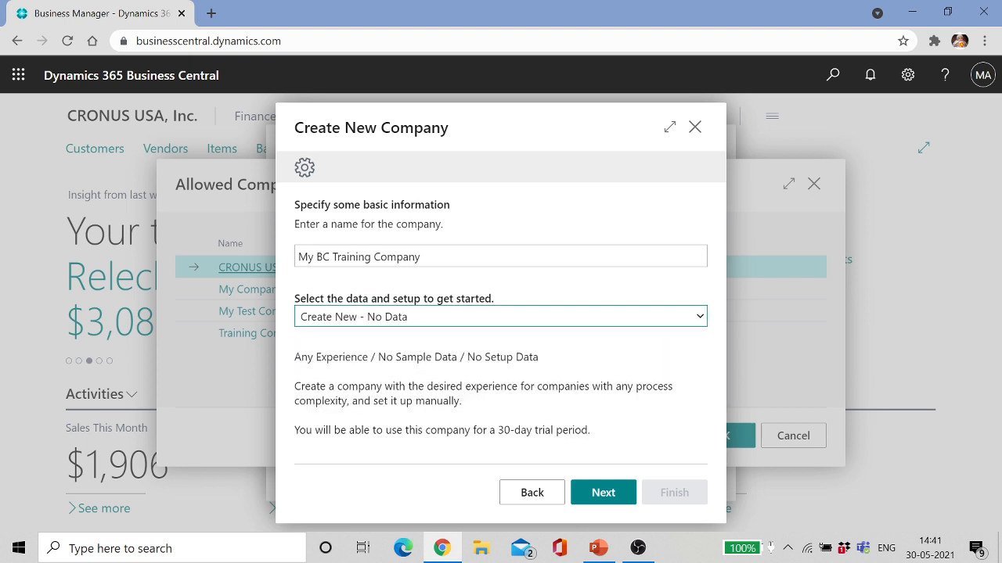
pyautogui.click(700, 319)
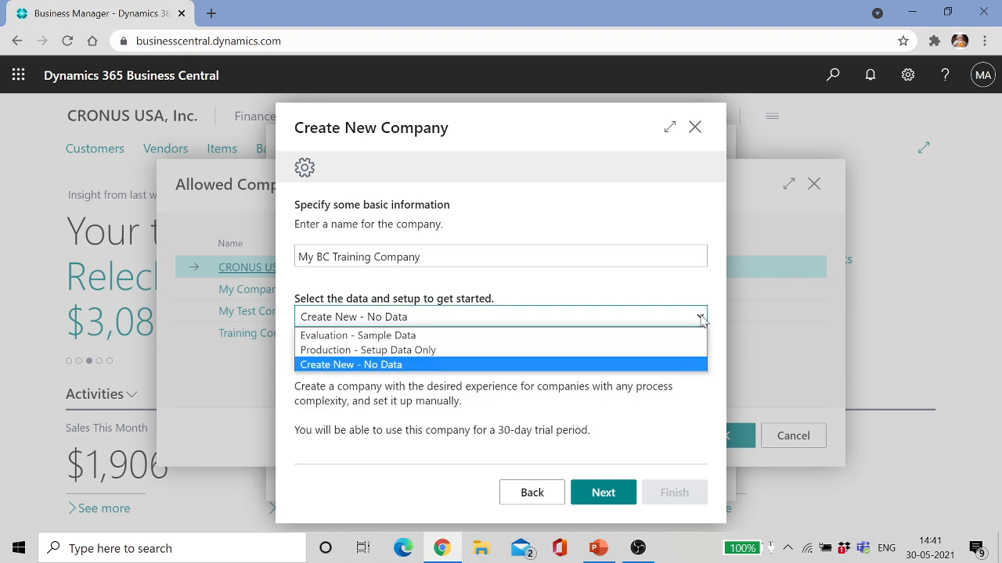
pyautogui.click(498, 336)
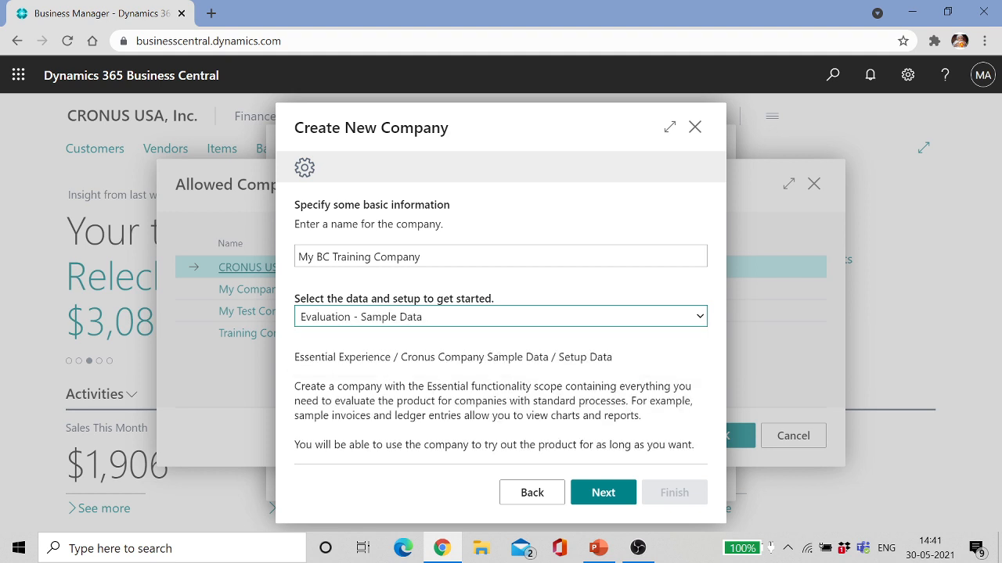
# Step: Add the ADMIN user to the new company in the wizard's user step
pyautogui.click(607, 495)
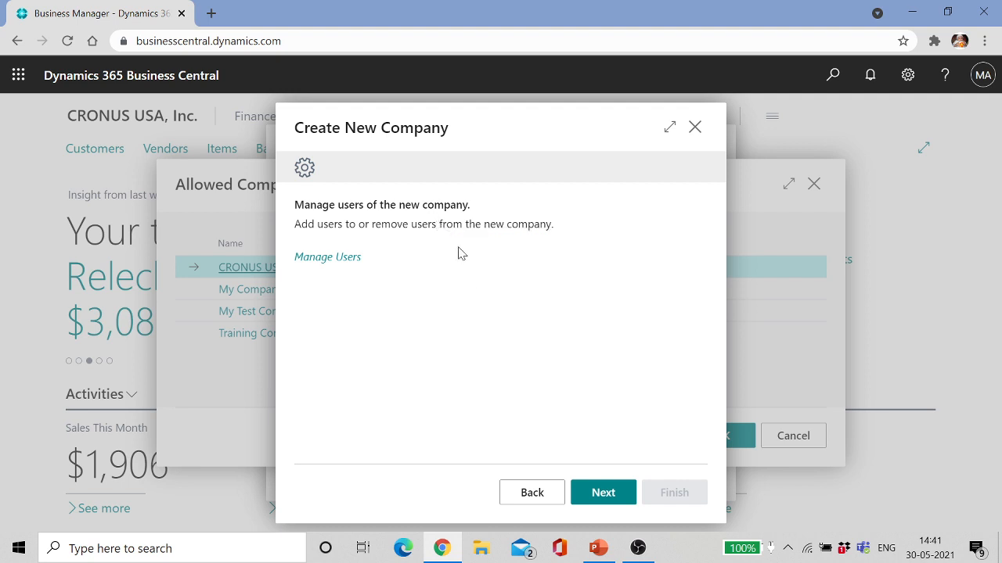
pyautogui.click(349, 259)
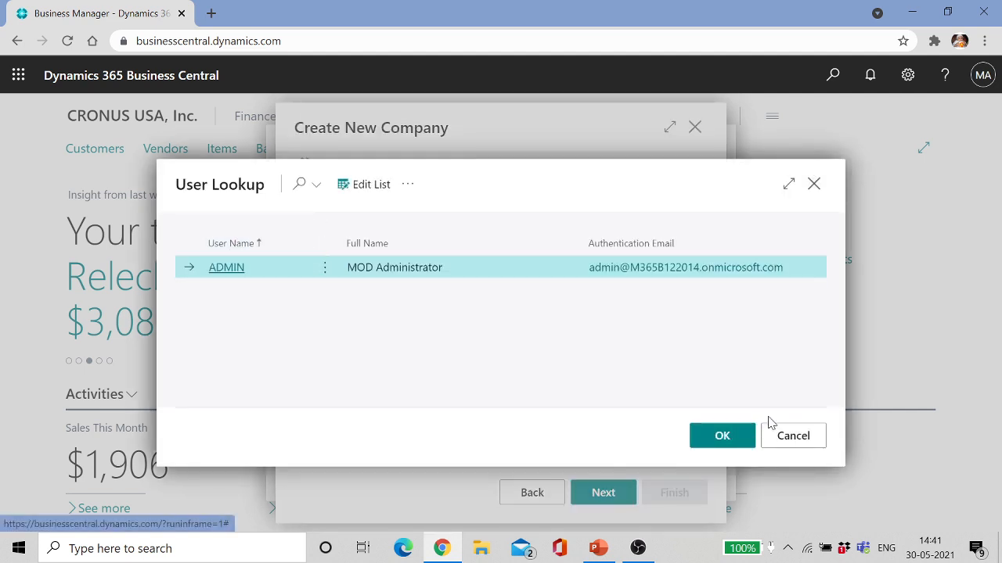
pyautogui.click(722, 437)
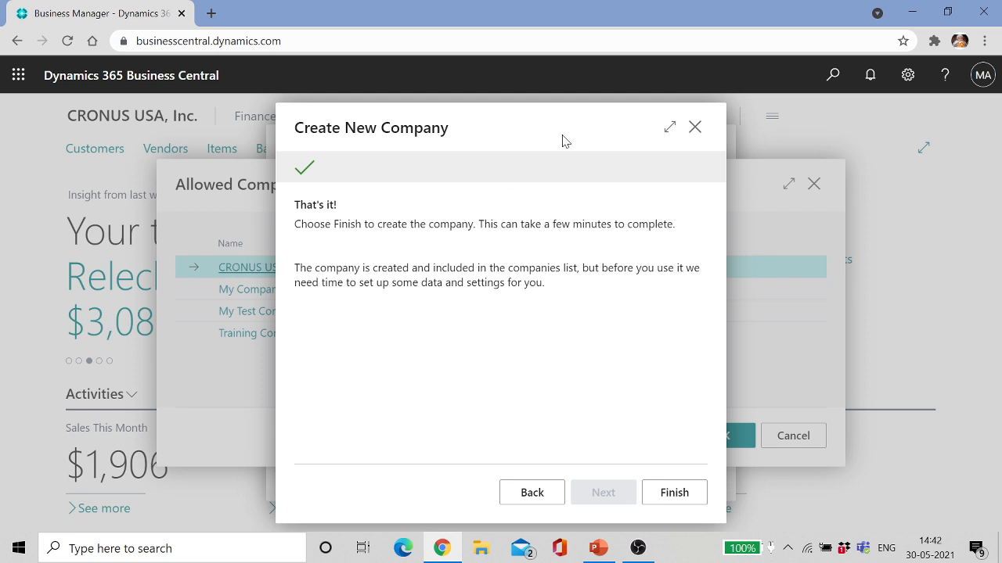
# Step: Finish the wizard, then present PowerPoint's 'What is the Assisted Setup?' slide
pyautogui.click(666, 499)
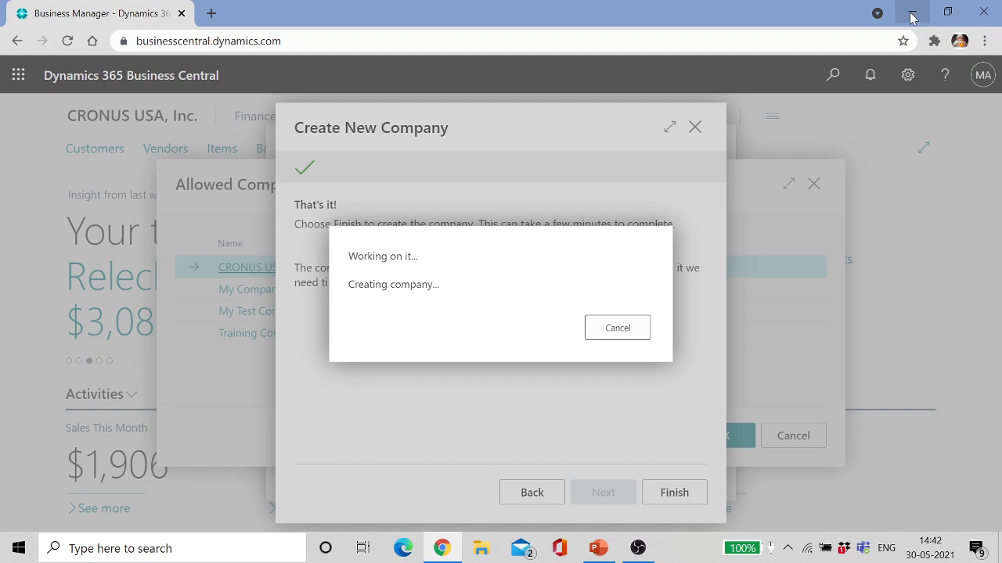
pyautogui.click(599, 552)
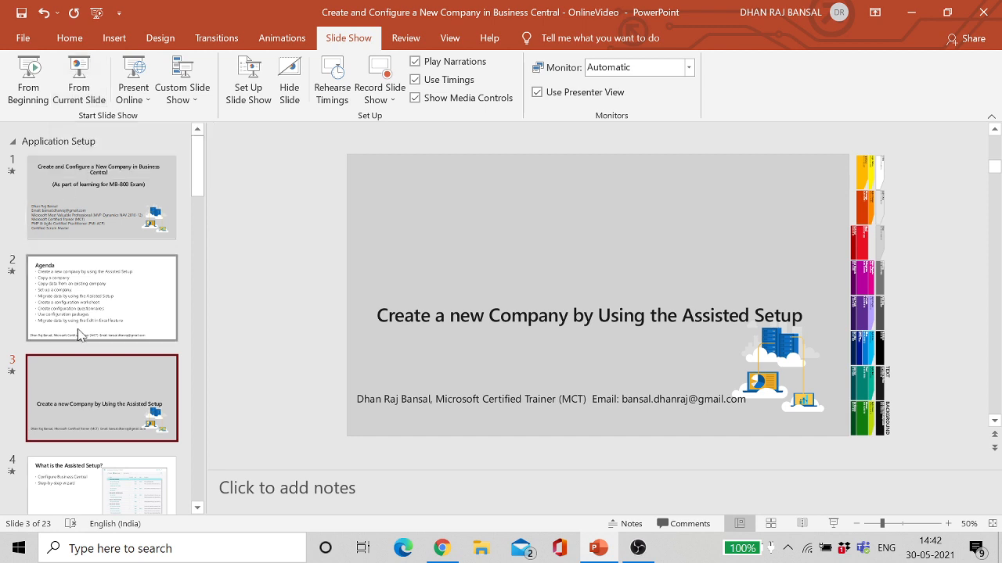
pyautogui.click(78, 82)
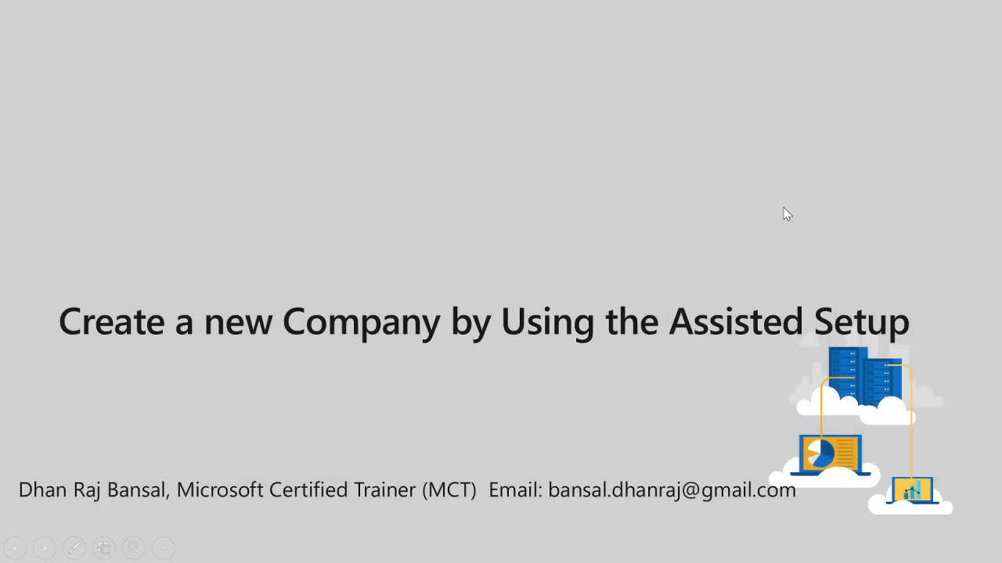
pyautogui.click(784, 208)
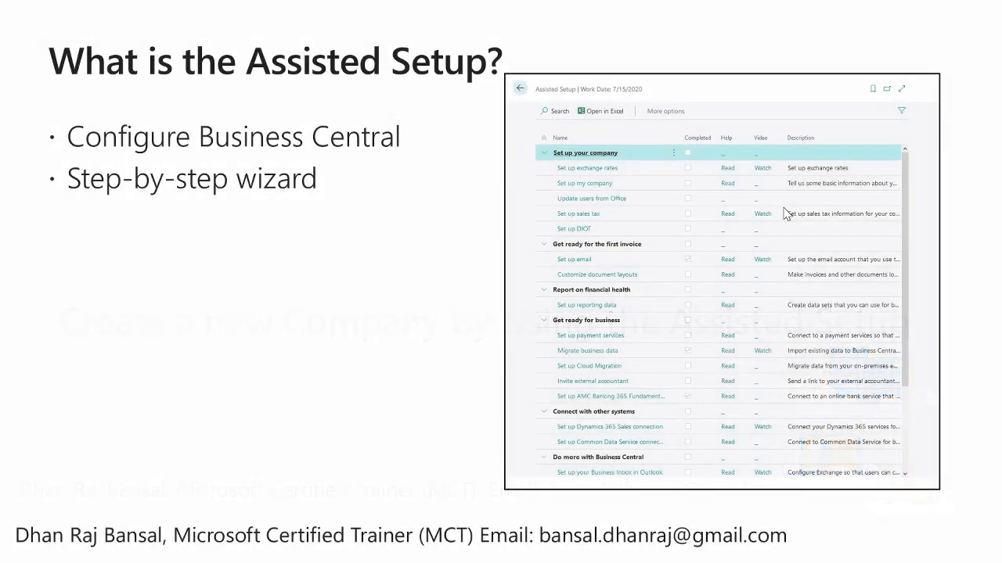
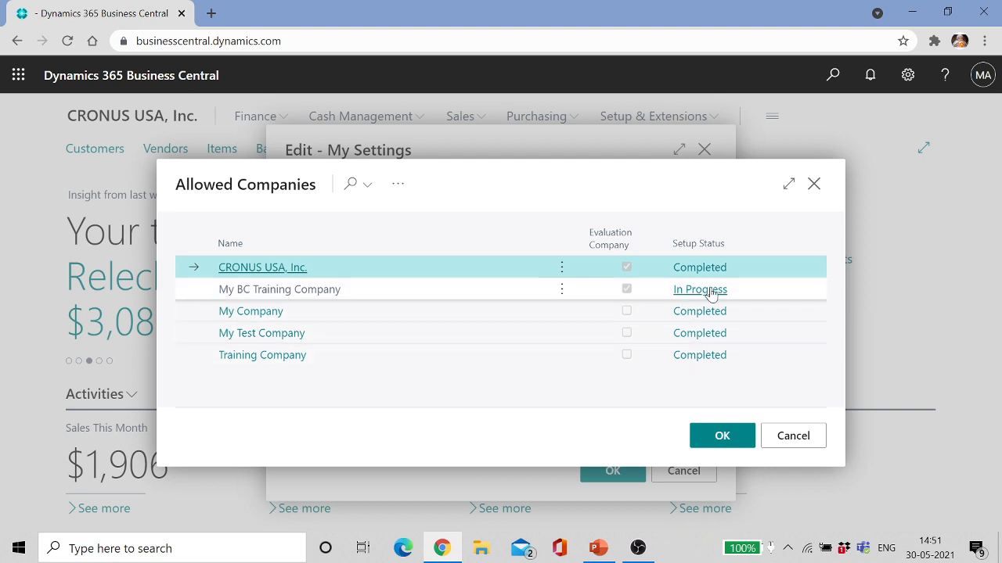
# Step: Keep CRONUS USA, Inc. as the company, then search pages for 'copy' without running anything
pyautogui.click(288, 270)
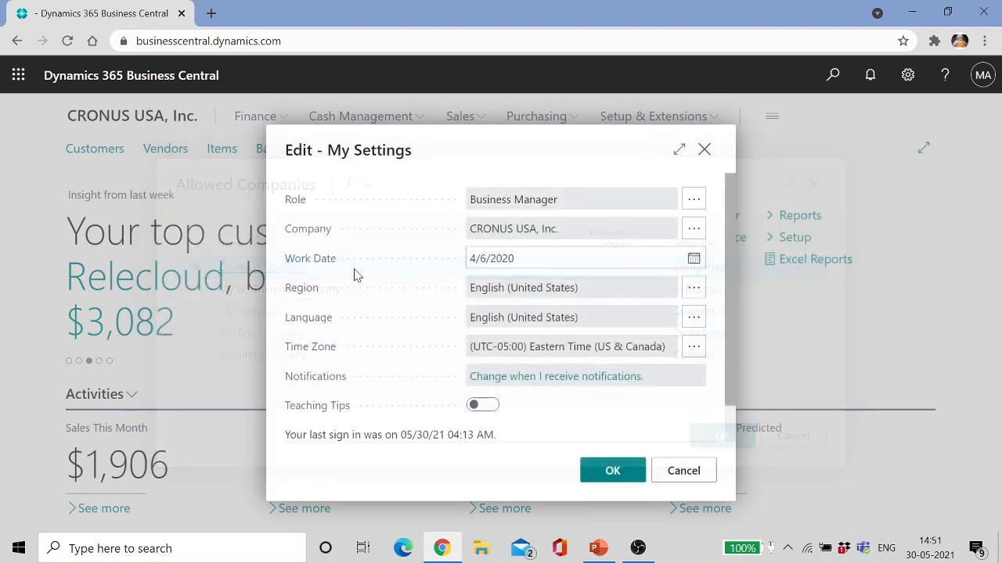
pyautogui.click(626, 473)
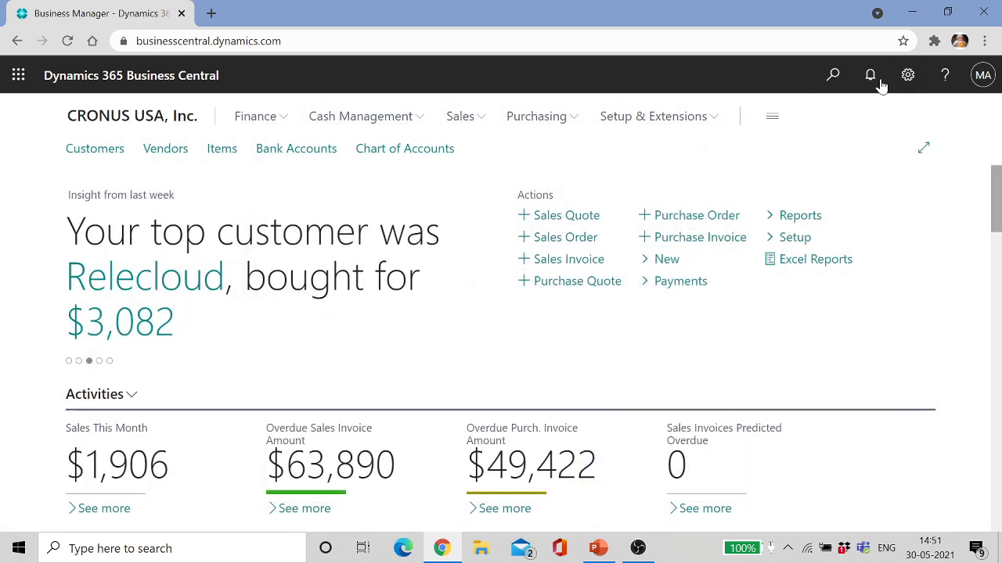
pyautogui.click(832, 75)
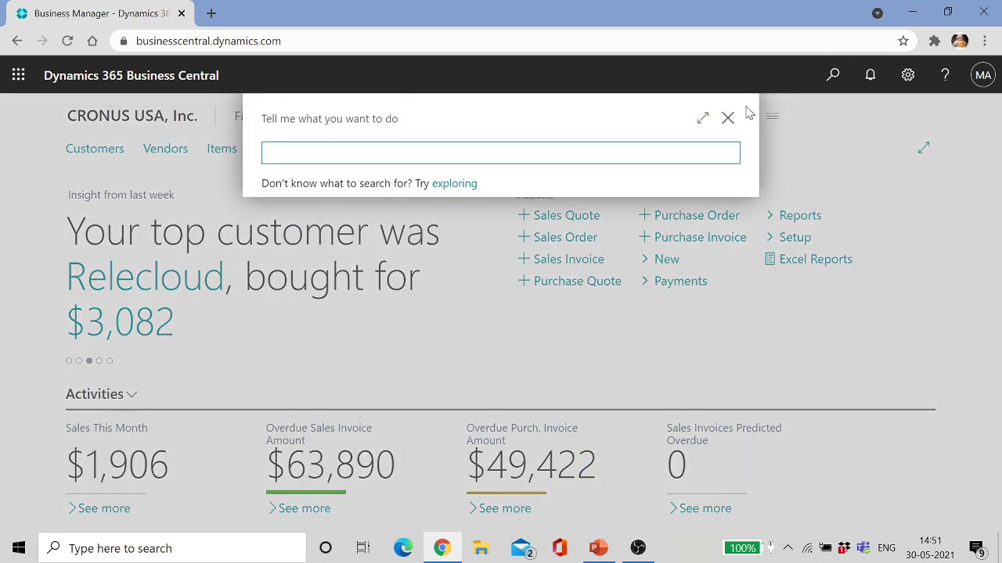
pyautogui.write('copy')
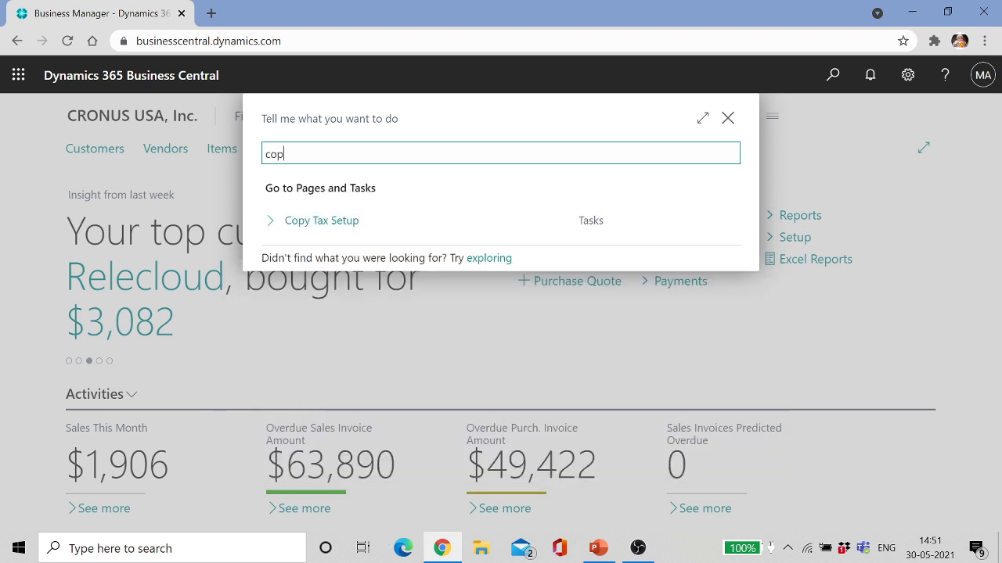
pyautogui.click(727, 118)
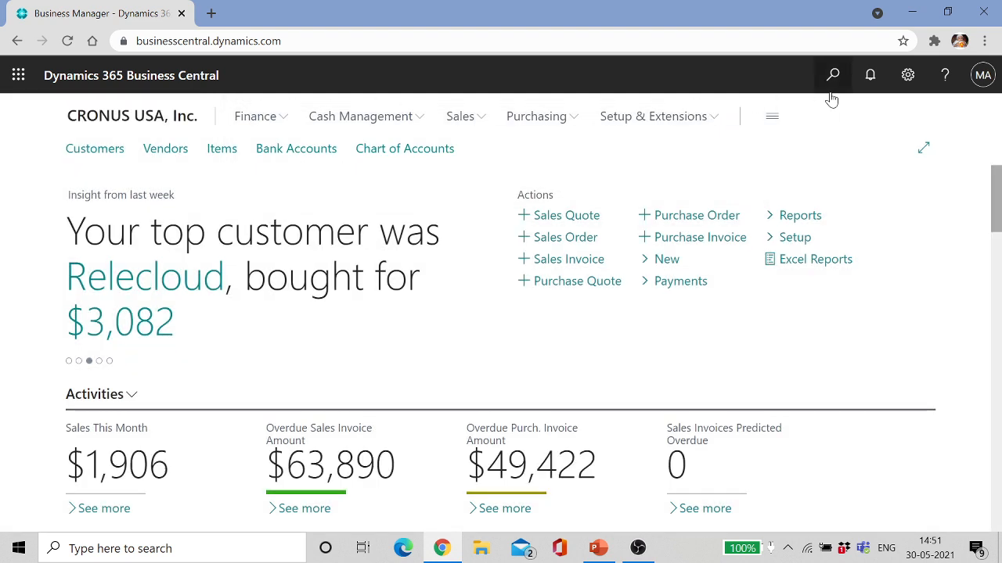
# Step: Switch the company in My Settings to My Test Company
pyautogui.click(908, 76)
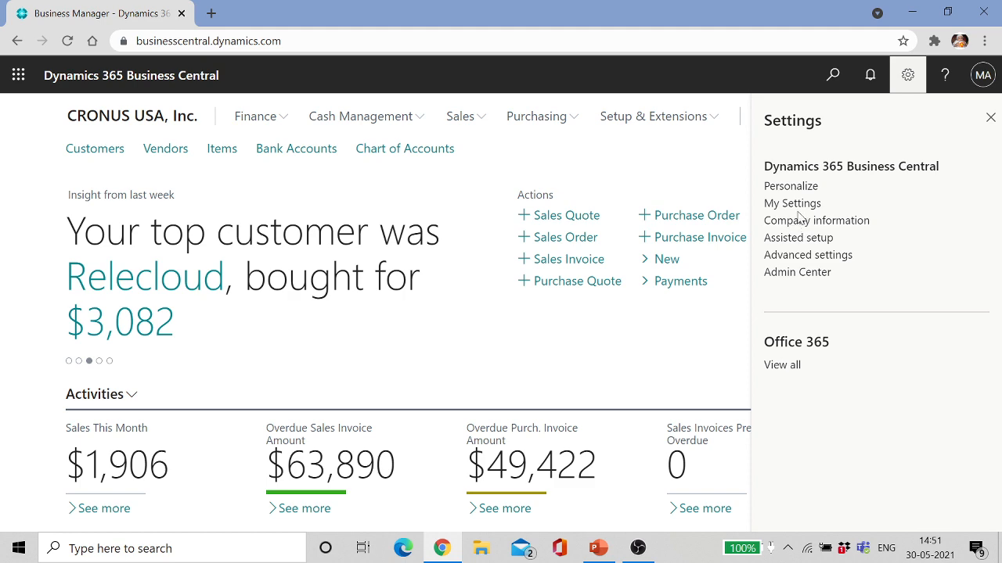
pyautogui.click(793, 205)
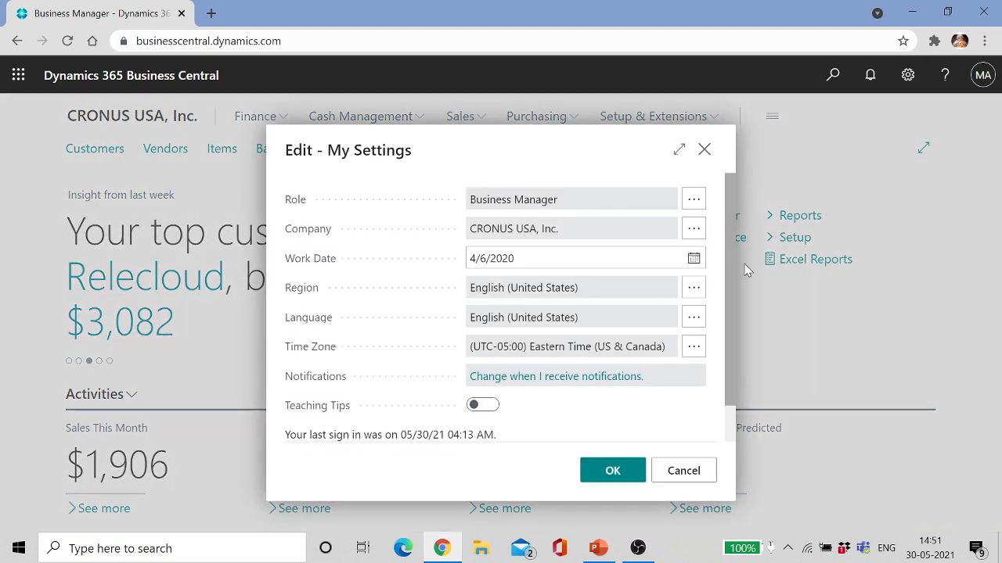
pyautogui.click(694, 229)
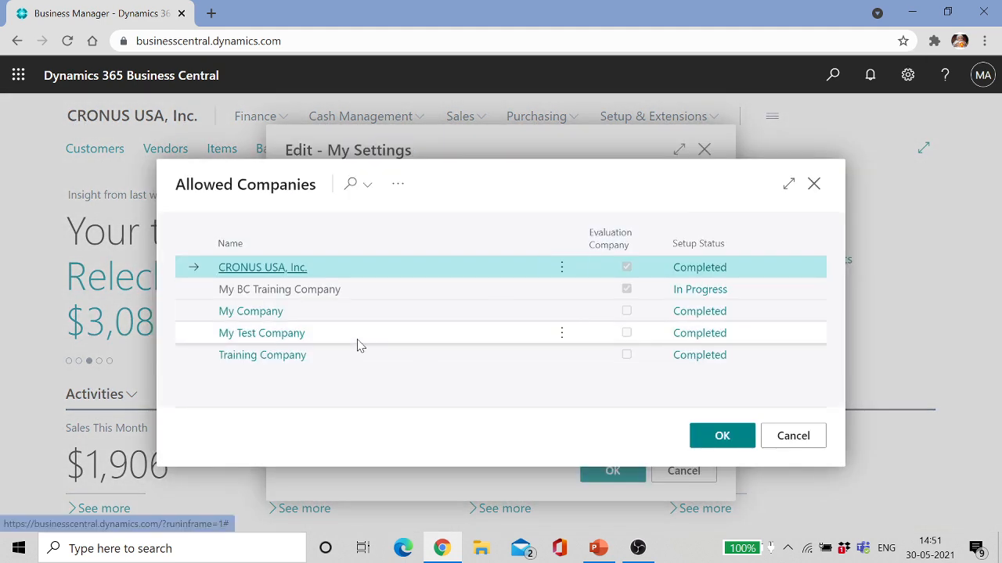
pyautogui.click(283, 337)
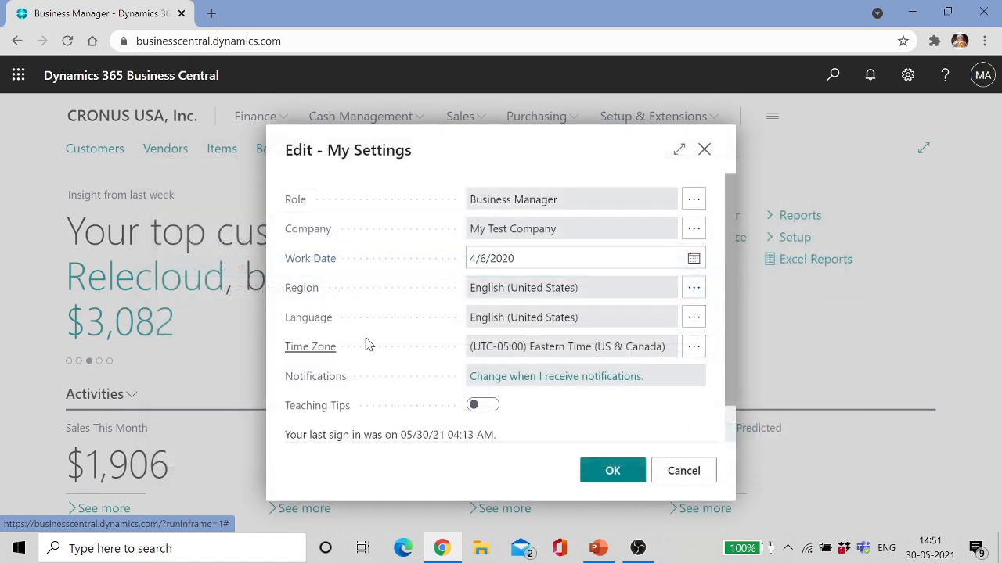
pyautogui.click(614, 477)
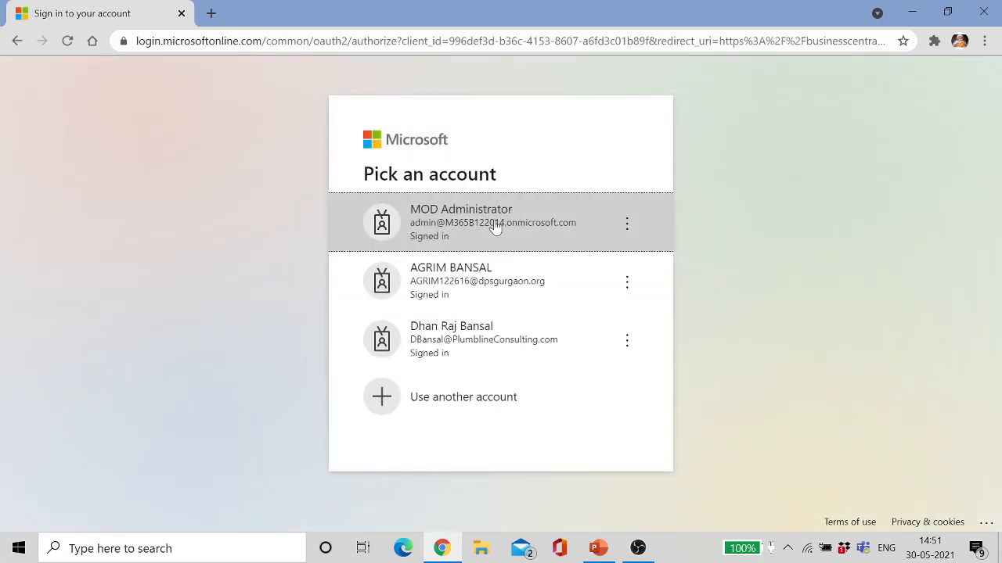
# Step: Sign in with the admin account, view My Test Company's customers, and return home
pyautogui.click(485, 226)
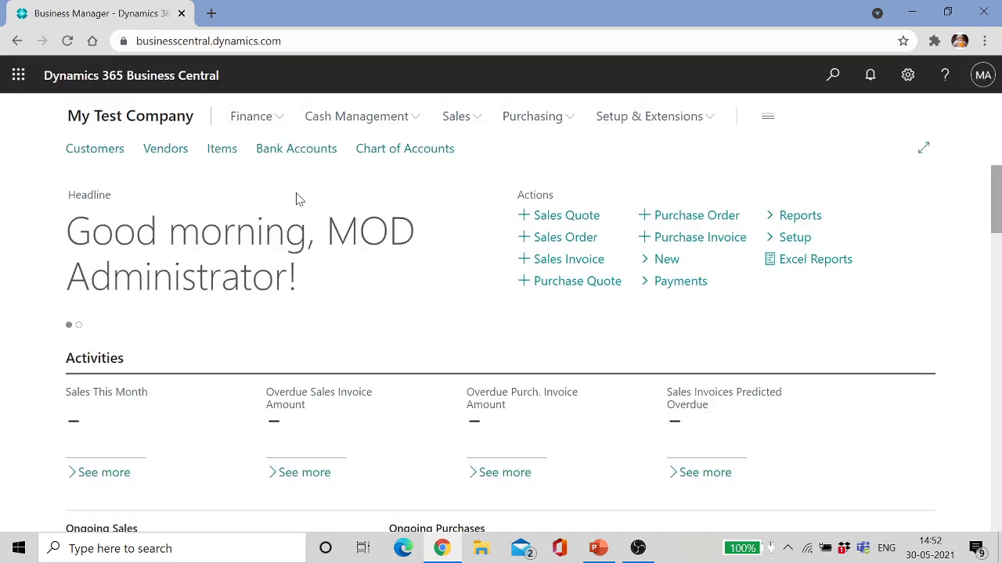
pyautogui.click(93, 154)
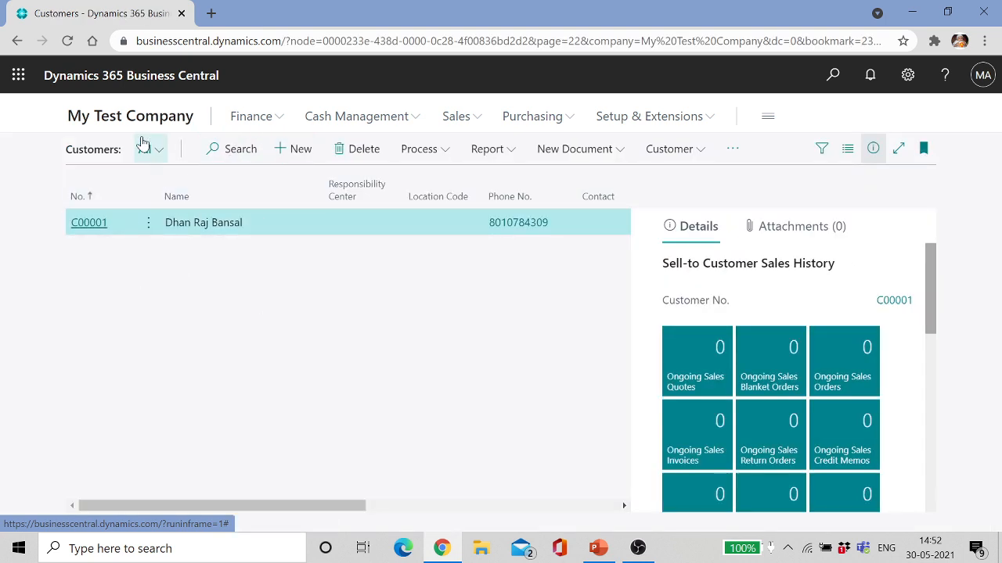
pyautogui.click(16, 40)
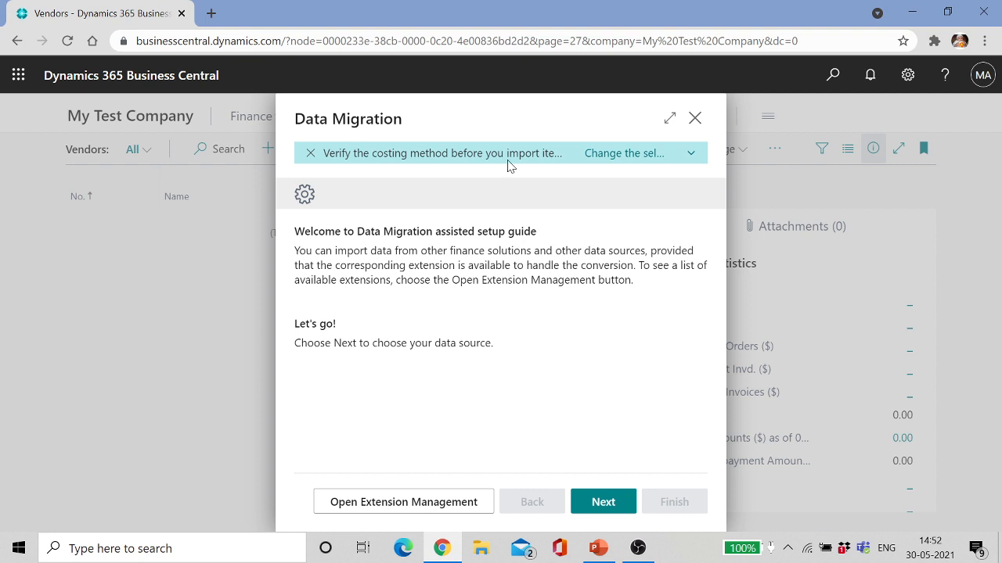
# Step: Review the costing method choices and leave the costing method at FIFO
pyautogui.click(626, 154)
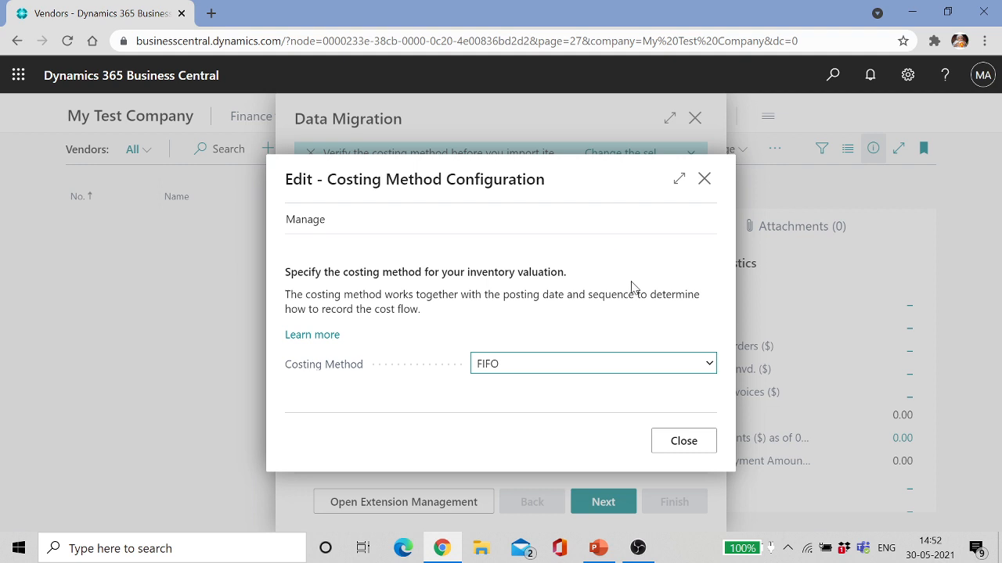
pyautogui.click(710, 364)
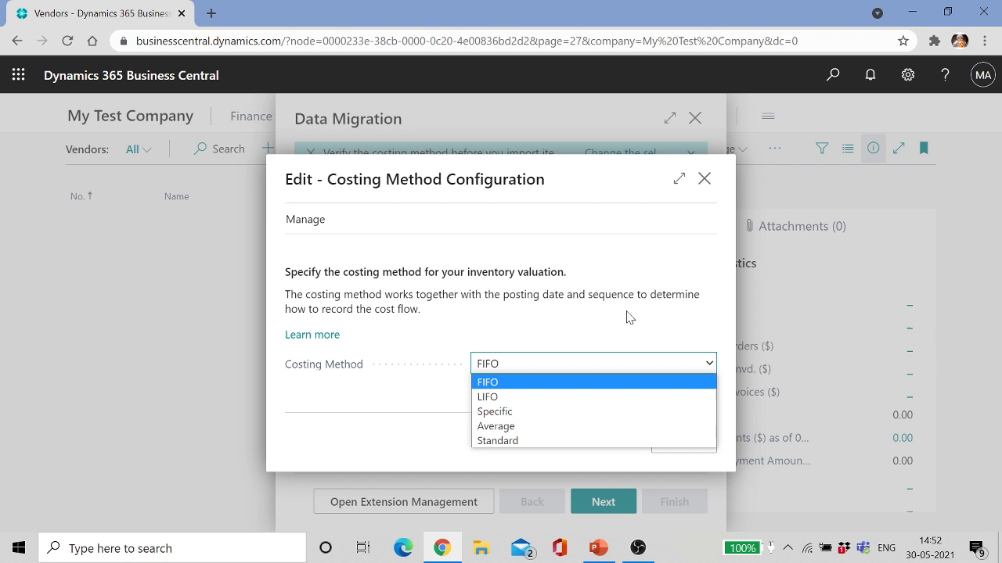
pyautogui.click(583, 320)
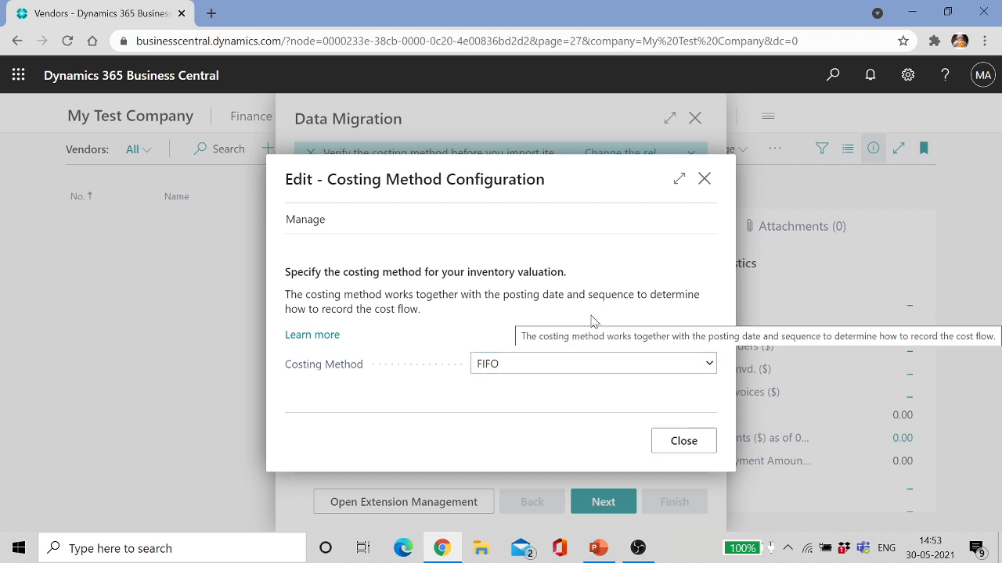
pyautogui.click(684, 440)
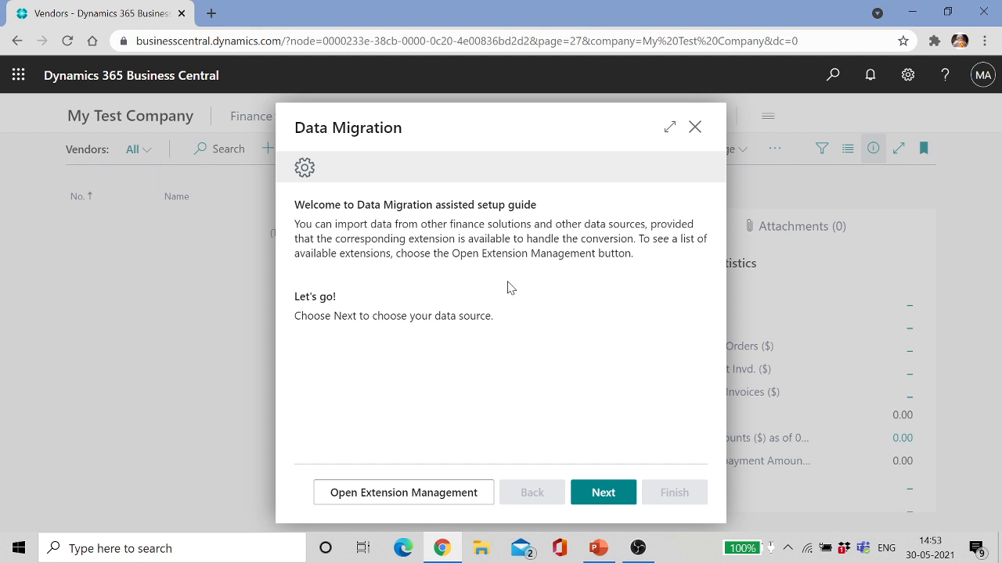
pyautogui.click(405, 495)
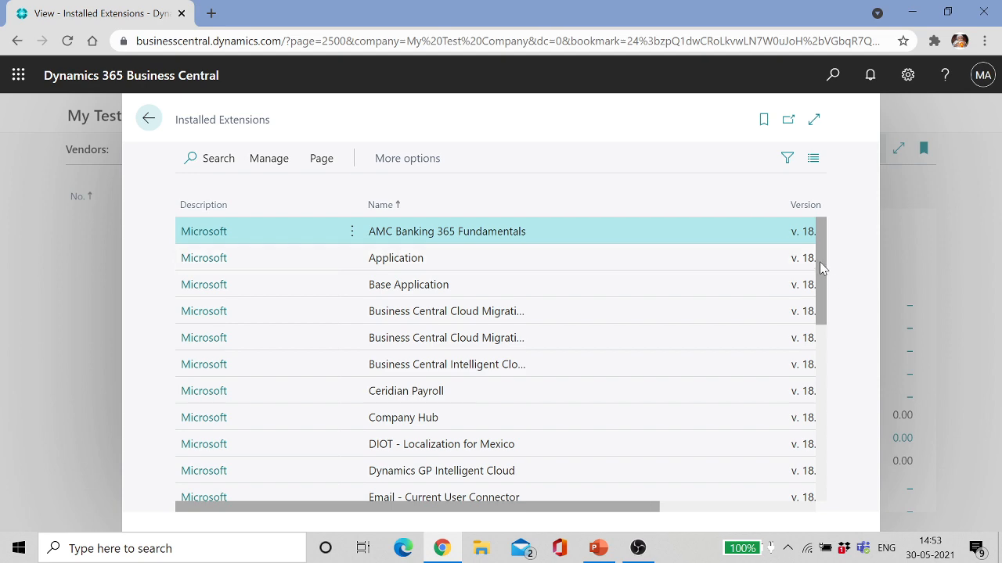
pyautogui.moveTo(821, 270); pyautogui.dragTo(828, 400)
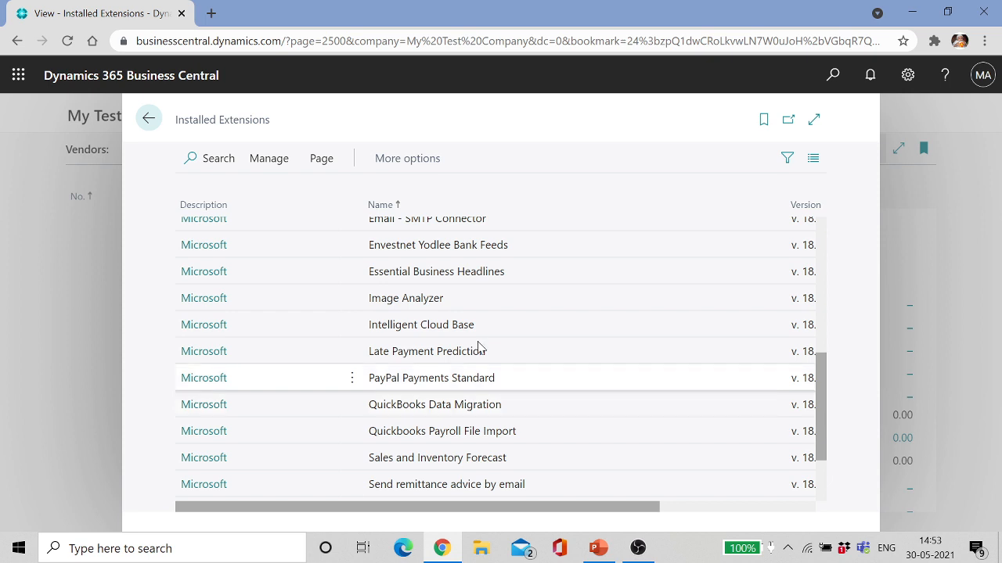
pyautogui.click(146, 119)
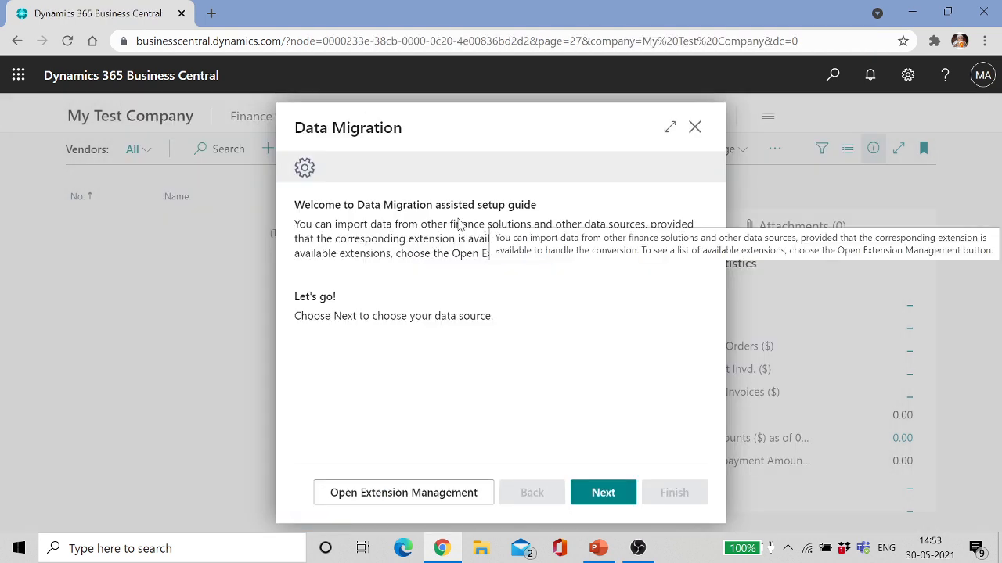
# Step: Choose Import from Excel as the data migration source
pyautogui.click(603, 493)
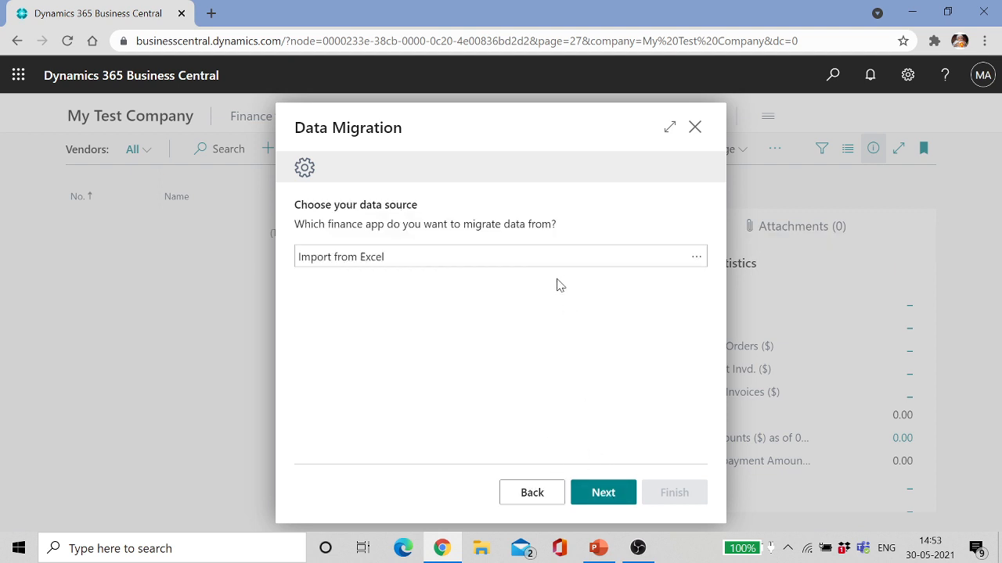
pyautogui.click(697, 259)
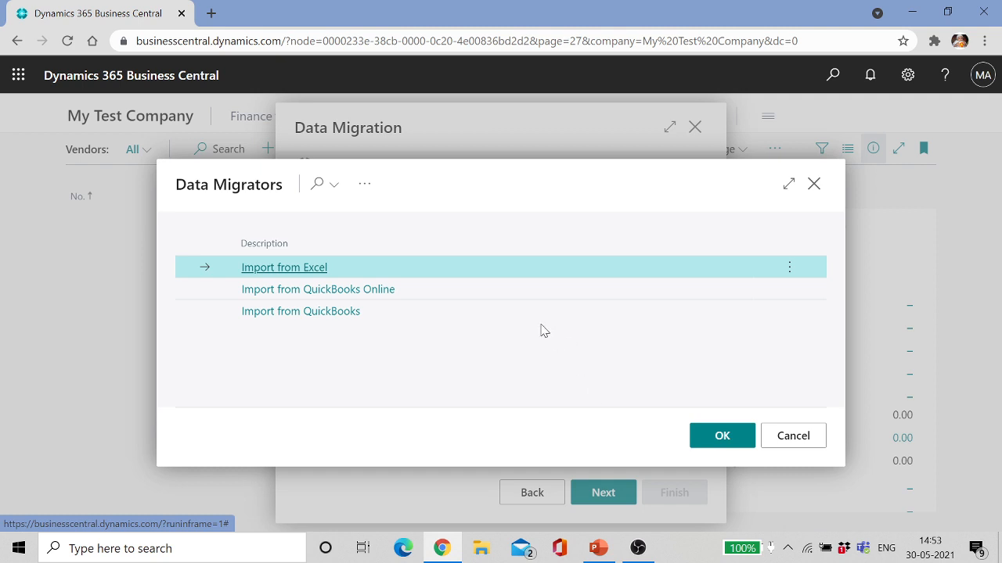
pyautogui.click(313, 267)
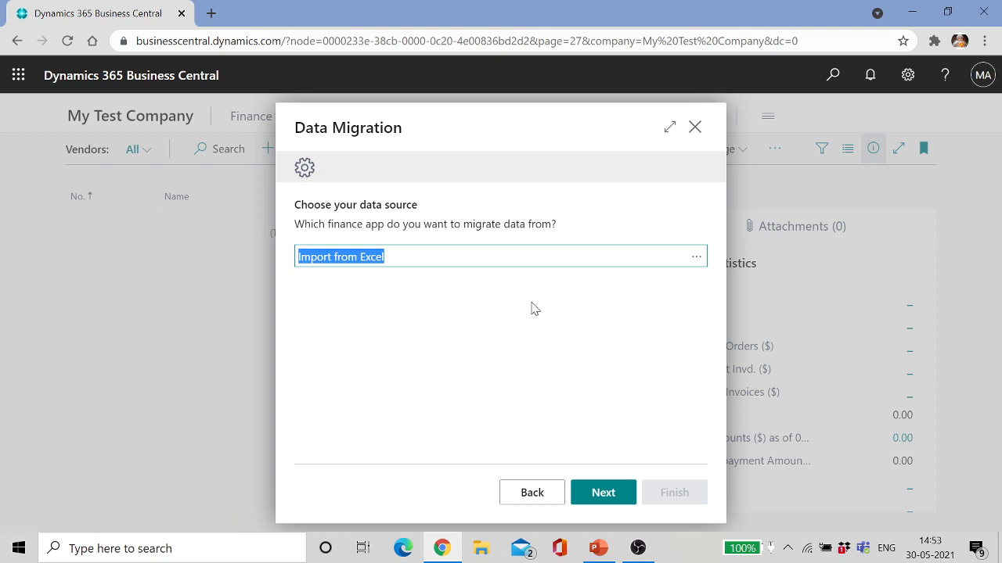
# Step: Download the Excel import template and open it
pyautogui.click(597, 493)
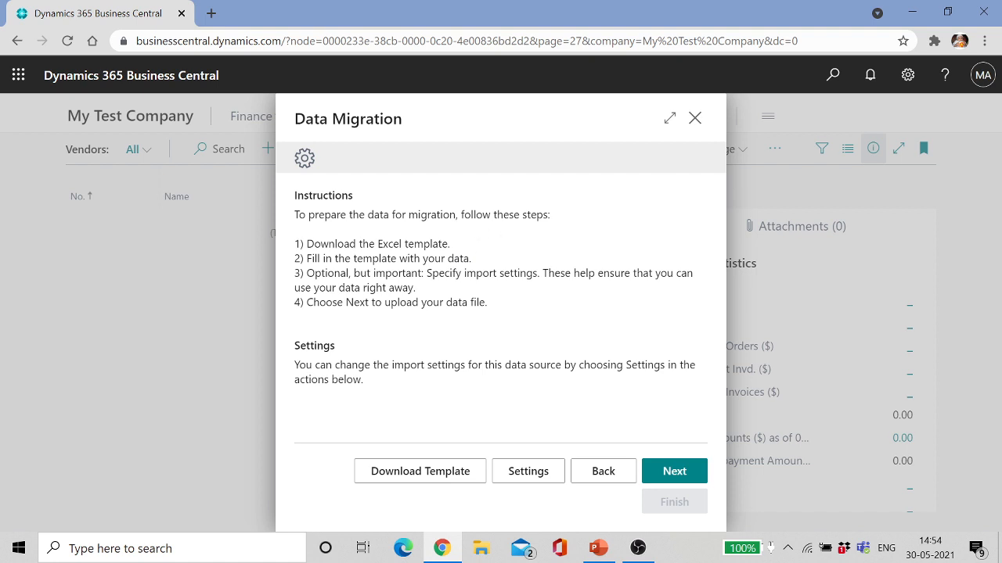
pyautogui.click(424, 474)
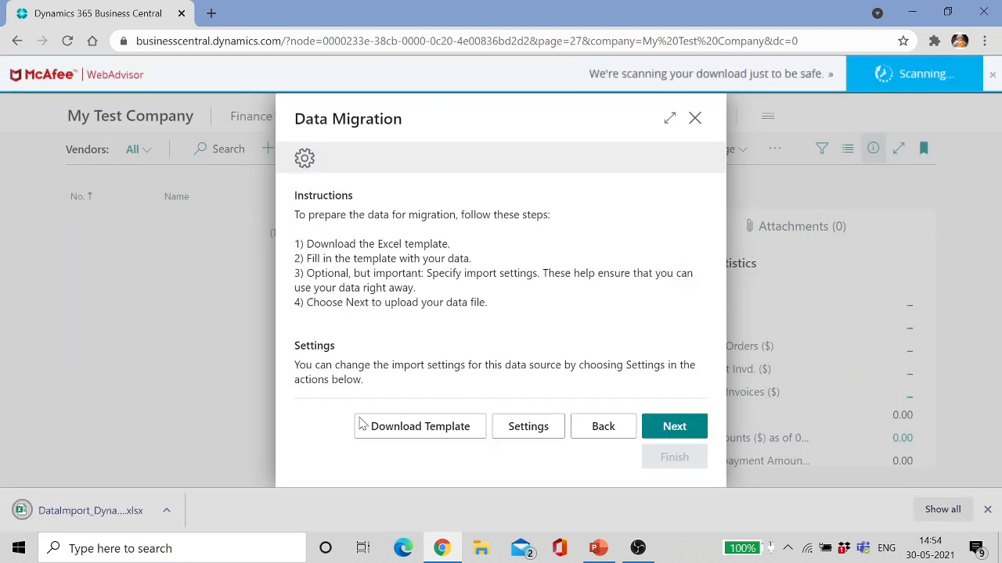
pyautogui.click(86, 510)
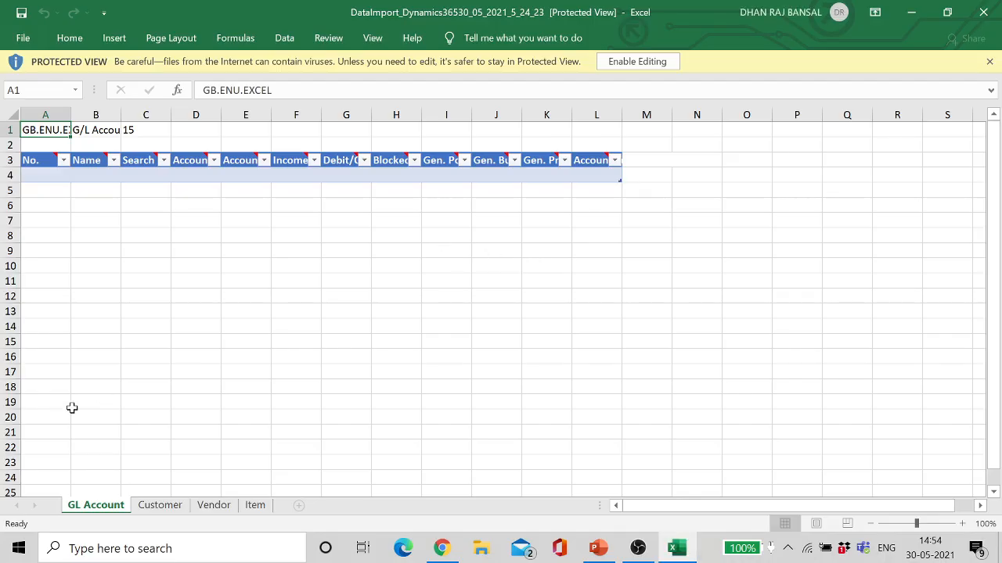
# Step: Enable editing, look over the Item sheet, then go to cell A4 of the Customer sheet
pyautogui.click(640, 61)
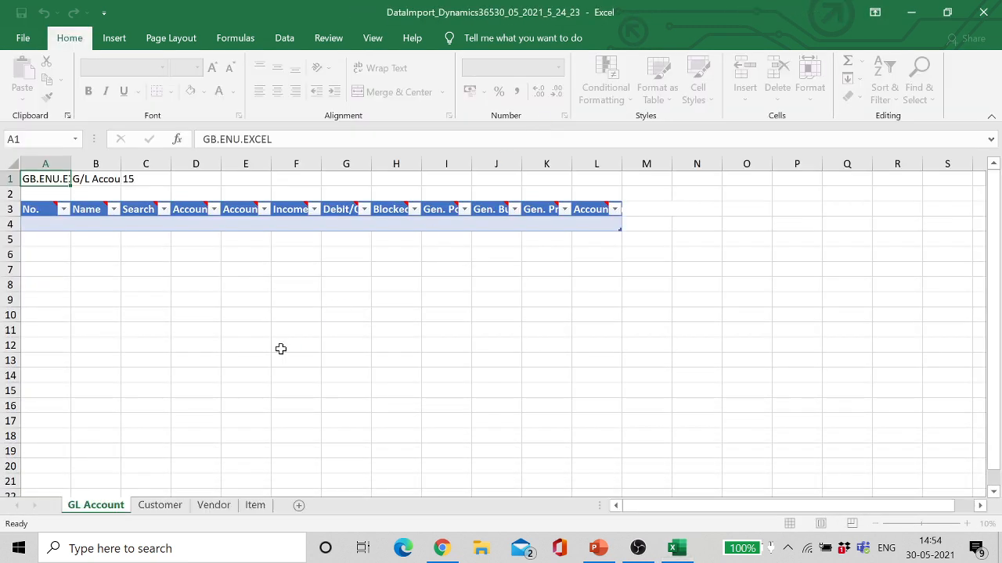
pyautogui.click(159, 510)
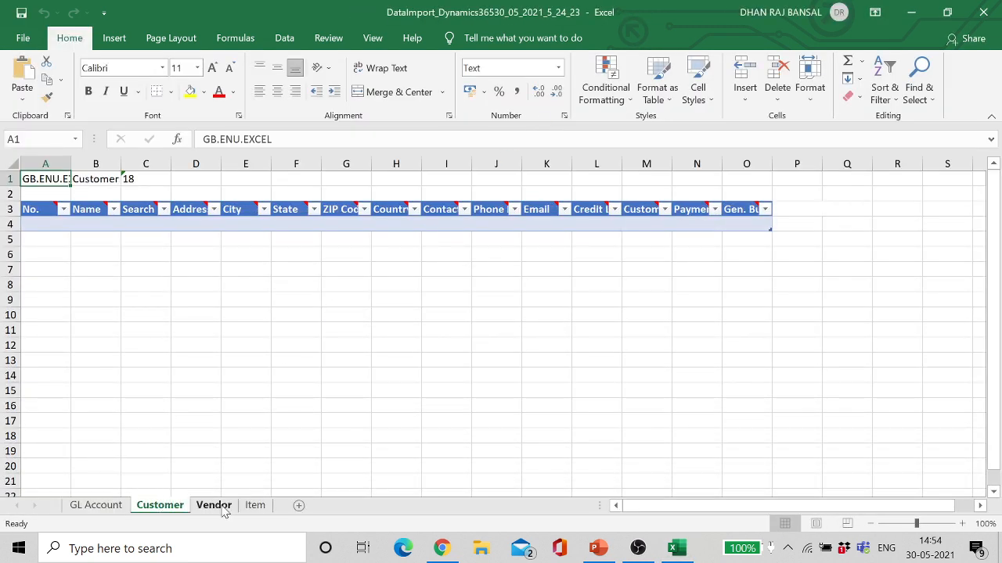
pyautogui.rightClick(226, 508)
pyautogui.click(256, 507)
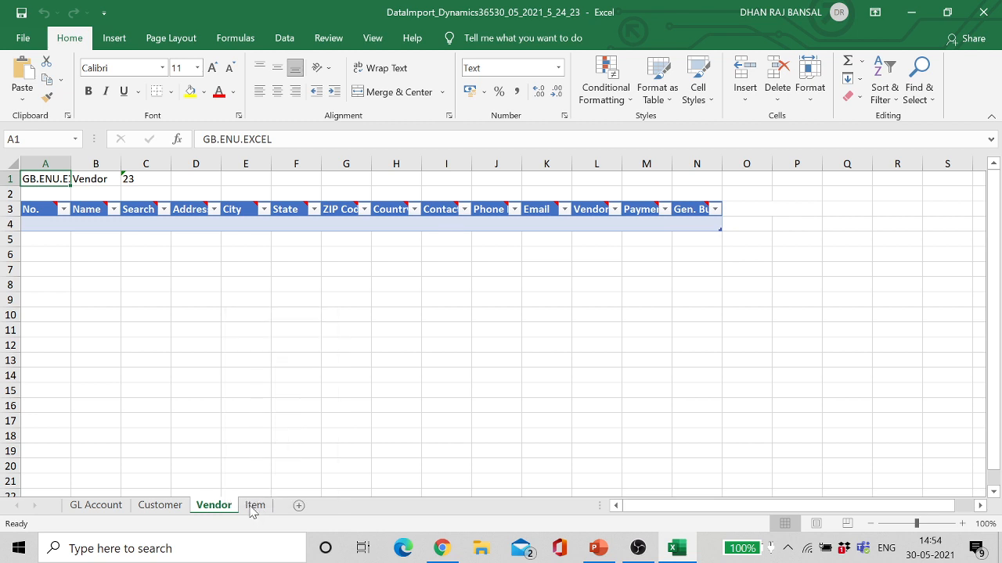
pyautogui.click(256, 506)
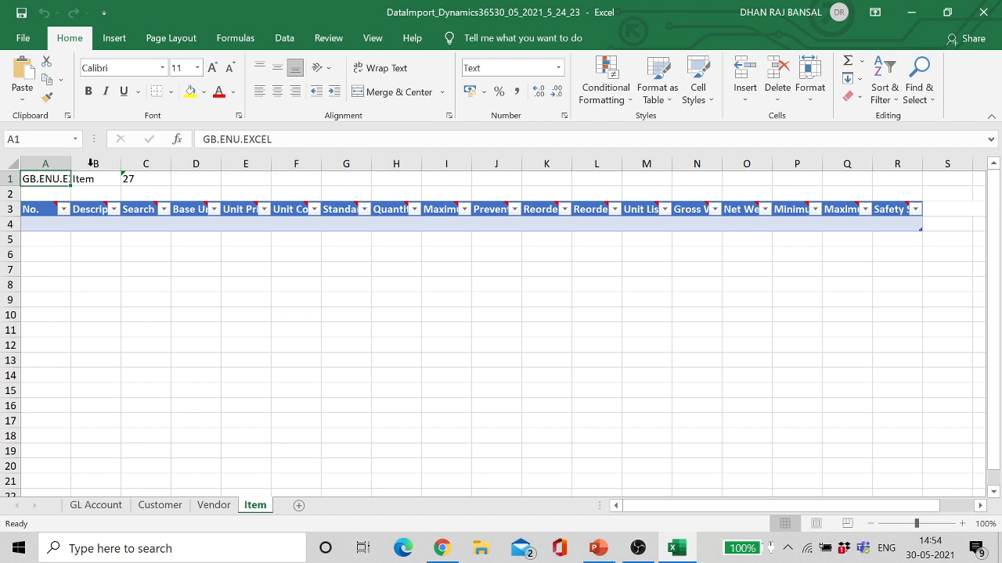
pyautogui.doubleClick(72, 165)
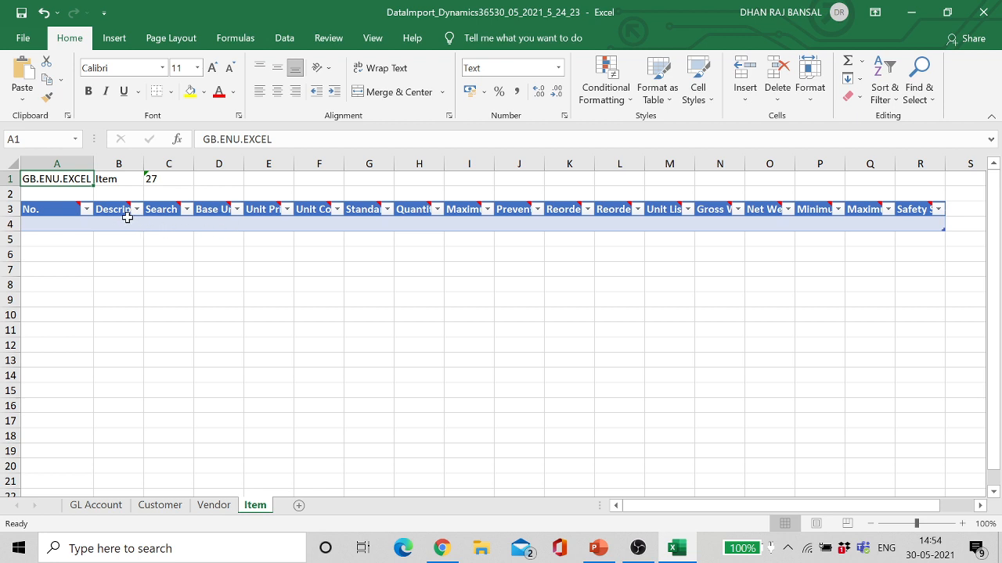
pyautogui.moveTo(129, 216)
pyautogui.click(174, 507)
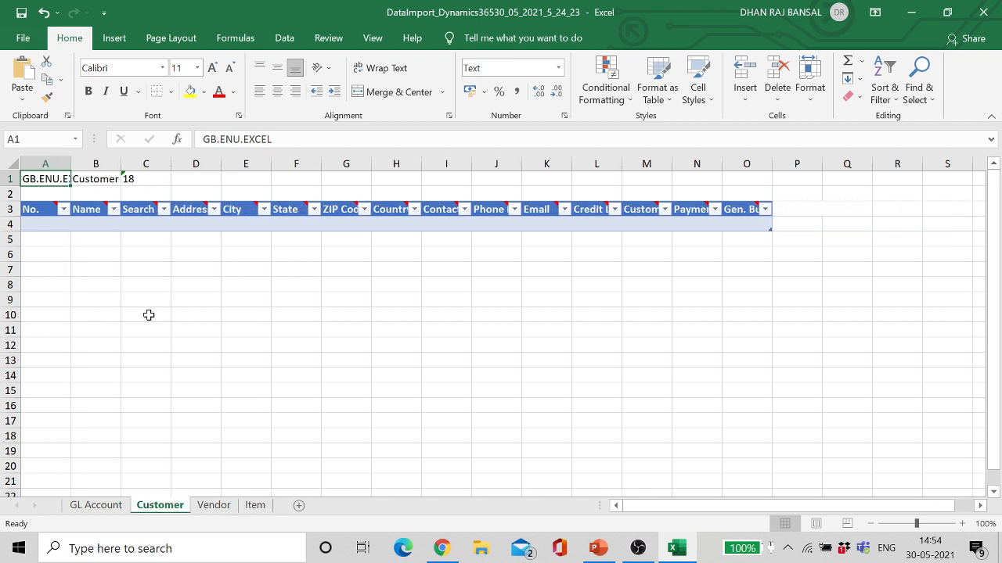
pyautogui.click(45, 225)
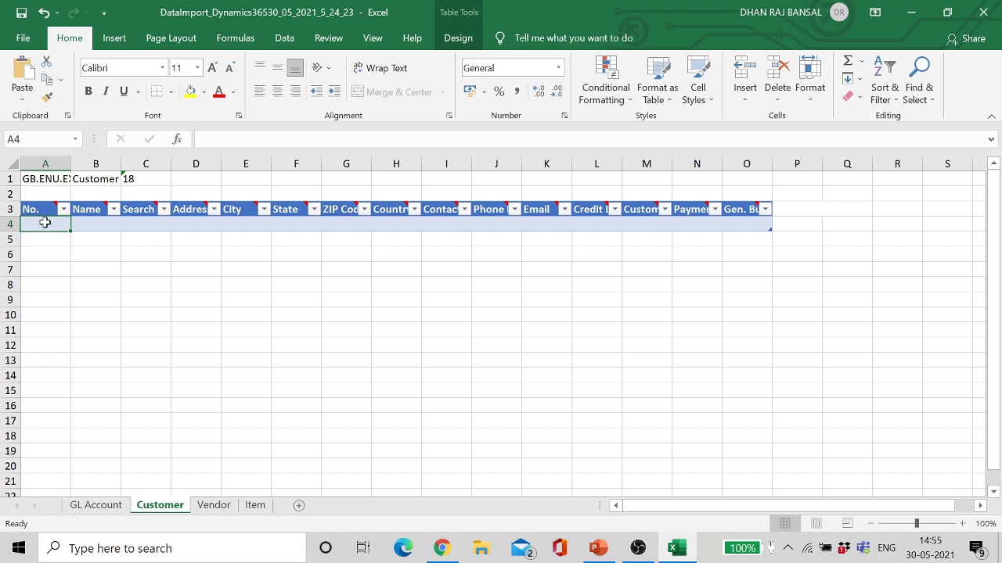
# Step: Enter customer C0001 with the customer's full name in row 4, widening column B
pyautogui.press('BackSpace')
pyautogui.press('capslock')
pyautogui.write('C')
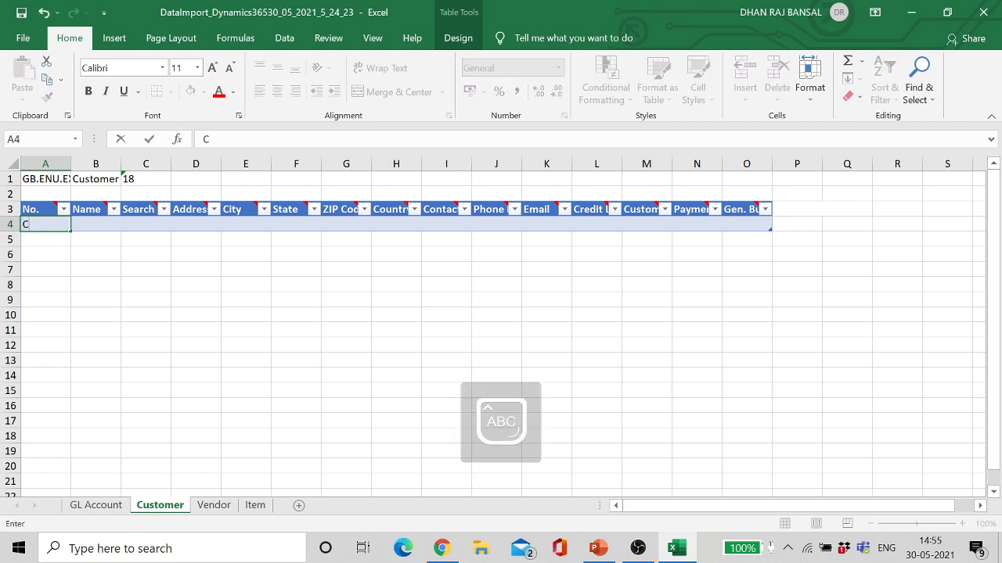
pyautogui.write('00010')
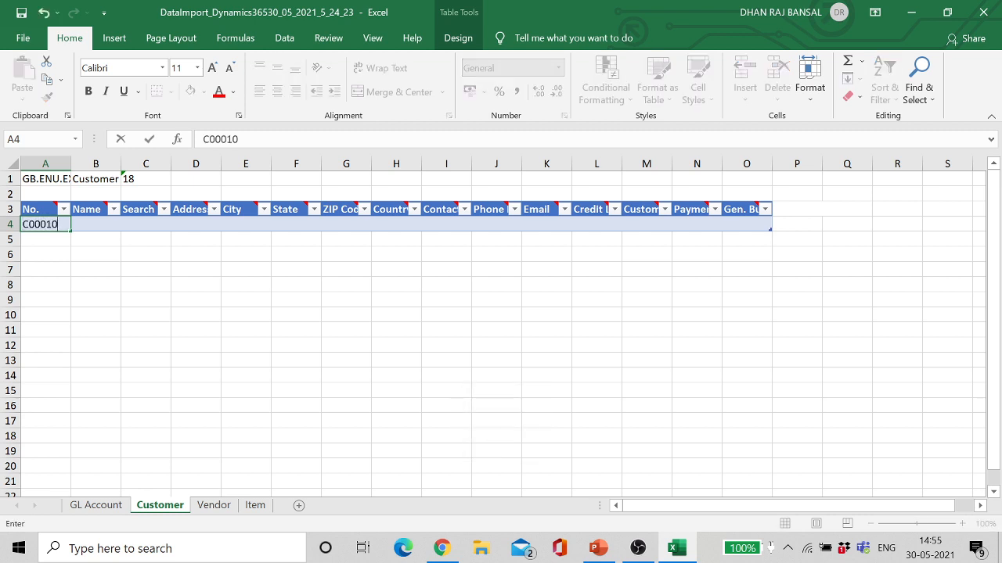
pyautogui.write('1')
pyautogui.press('Tab')
pyautogui.press('capslock')
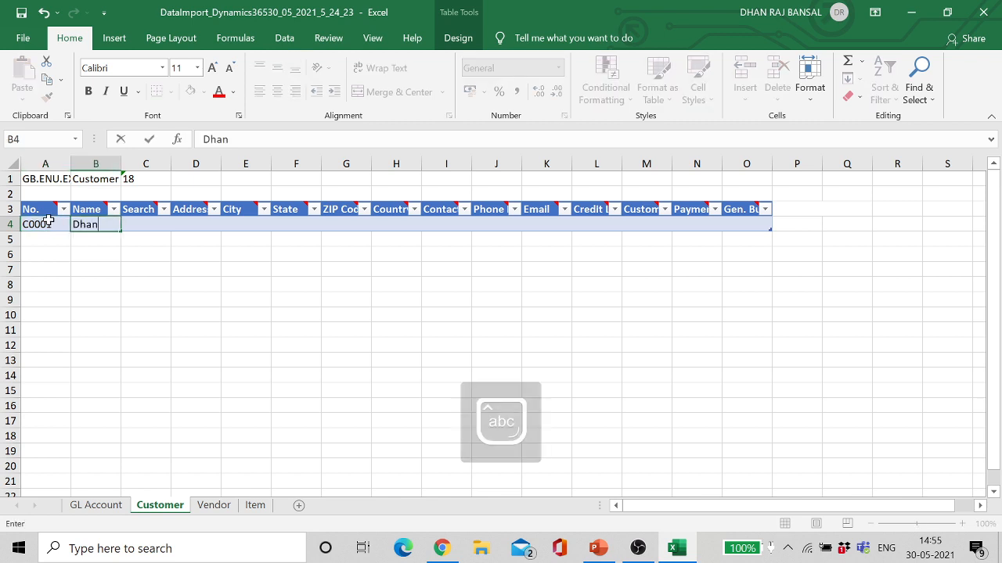
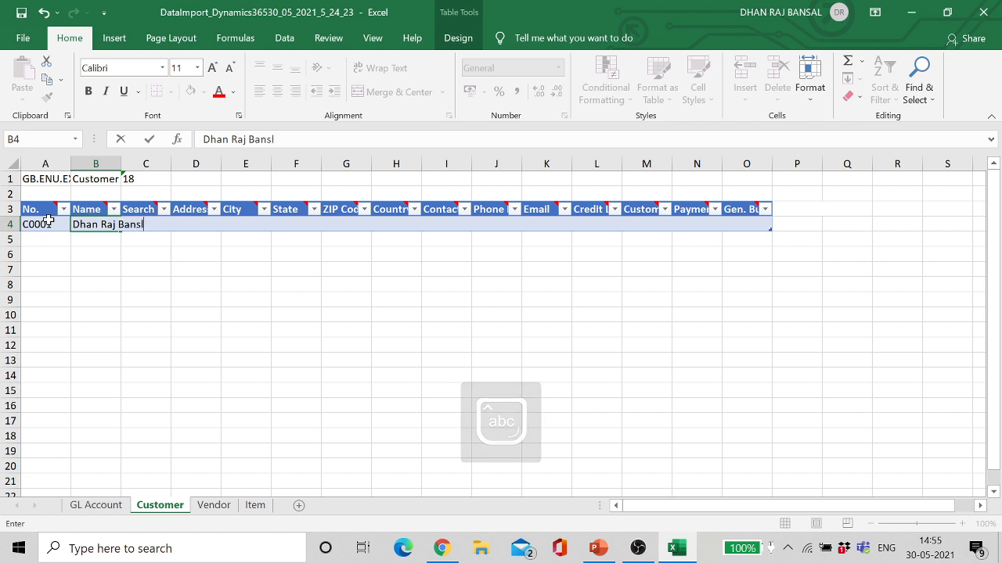
pyautogui.press('Tab')
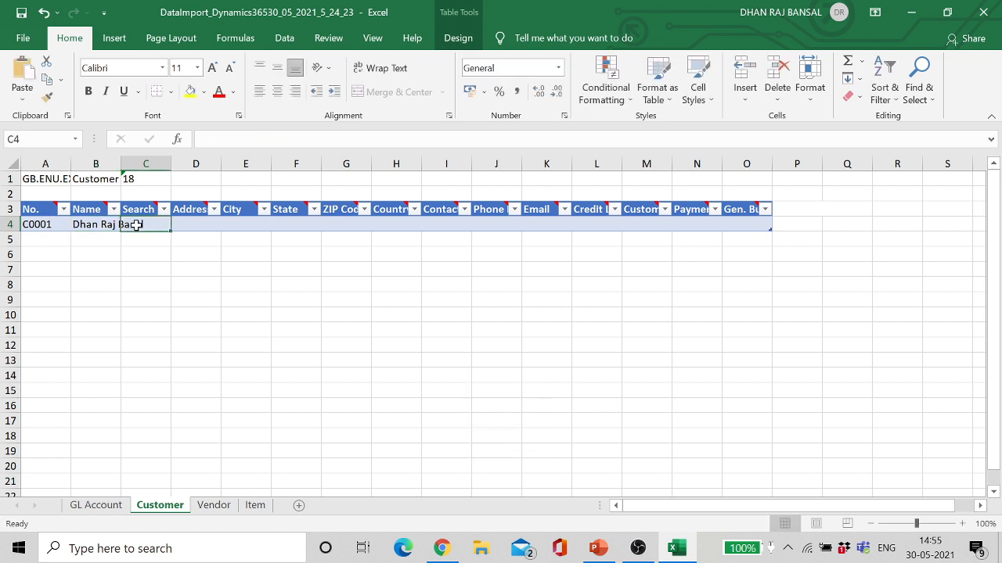
pyautogui.press('BackSpace')
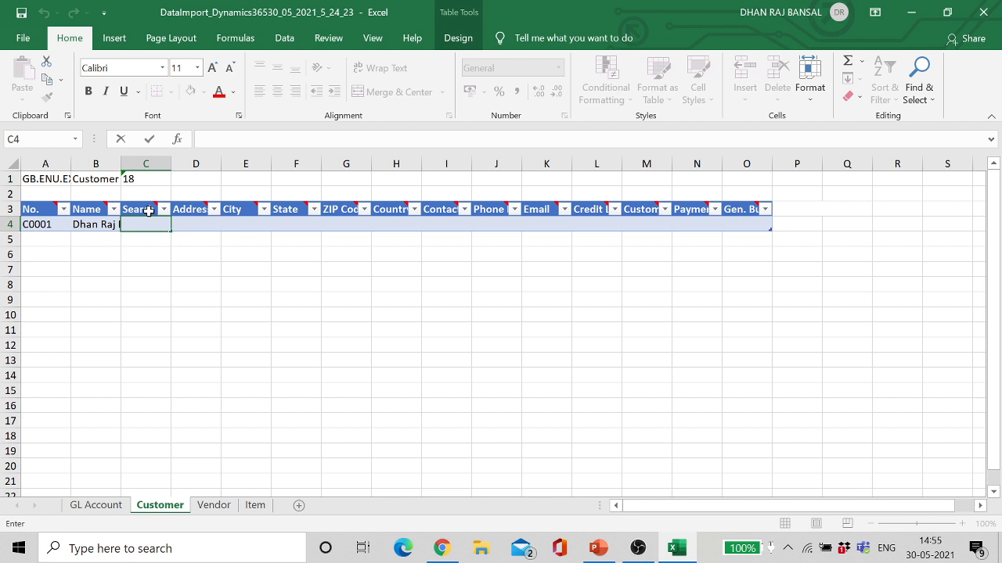
pyautogui.click(133, 163)
pyautogui.moveTo(121, 163); pyautogui.dragTo(147, 165)
pyautogui.doubleClick(140, 225)
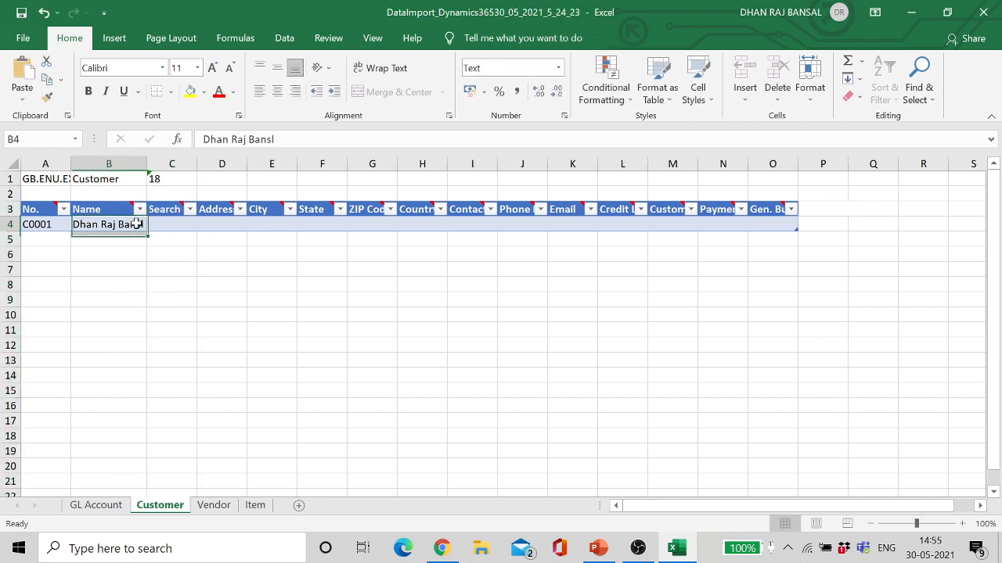
pyautogui.write('a')
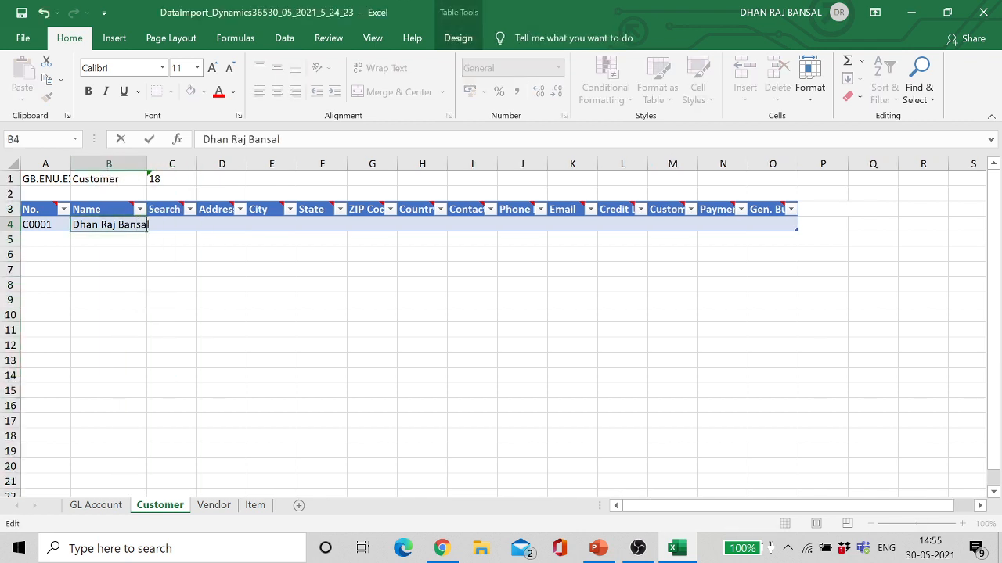
pyautogui.click(152, 228)
# Step: Fill C0001's location: city Gurgaon, state Haryana, ZIP code 122001, country IN
pyautogui.click(201, 226)
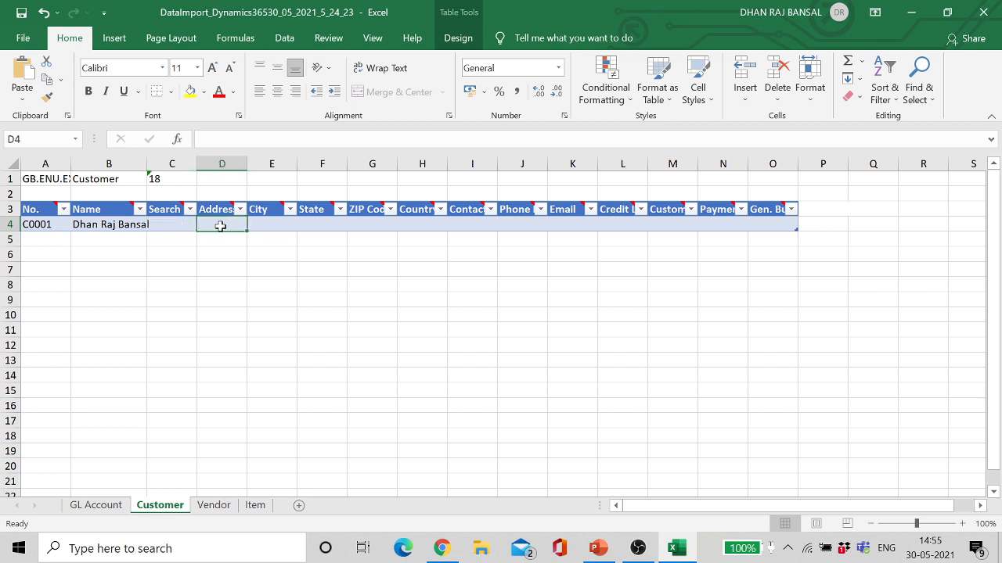
pyautogui.click(266, 224)
pyautogui.write('G')
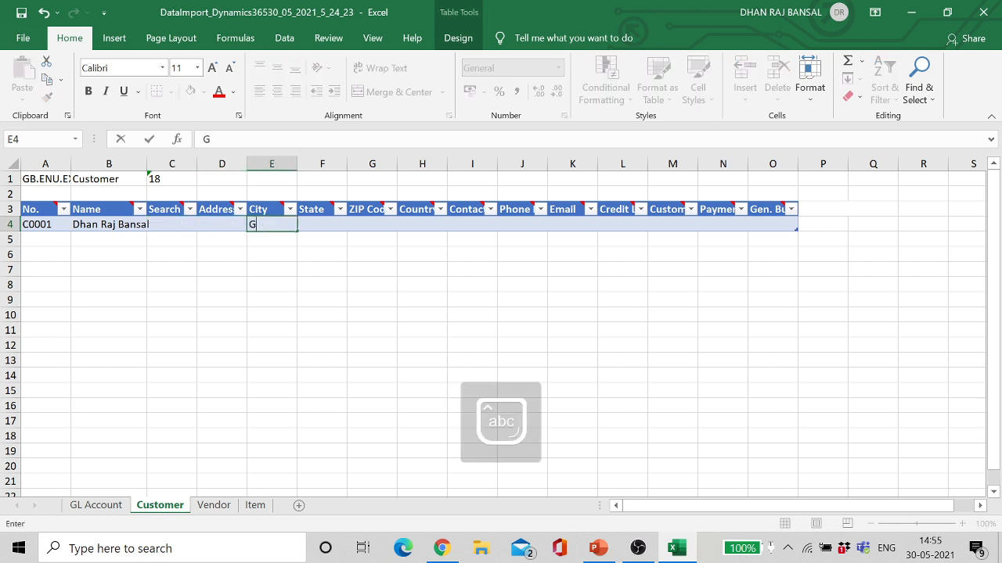
pyautogui.write('urgao')
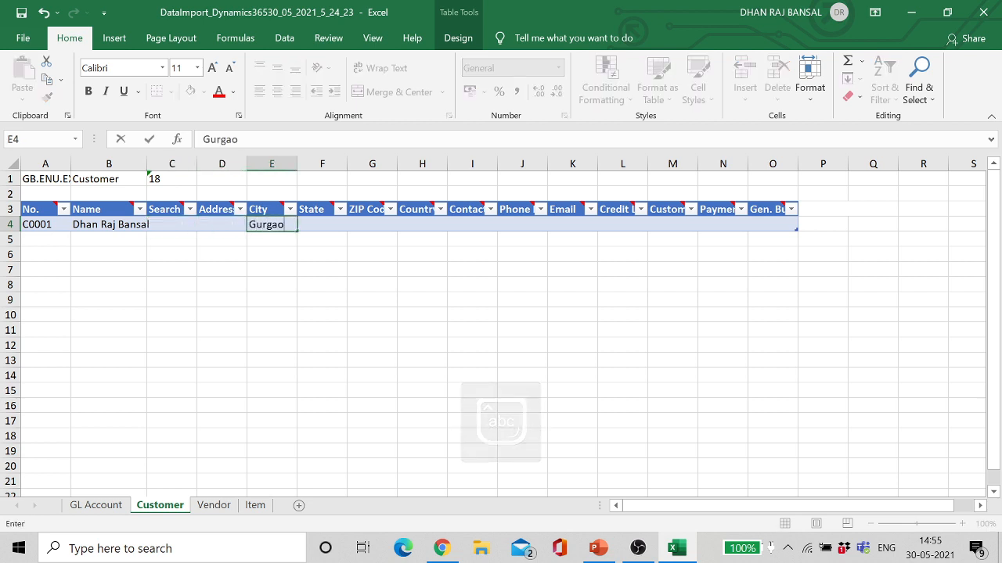
pyautogui.write('n')
pyautogui.press('Tab')
pyautogui.write('H')
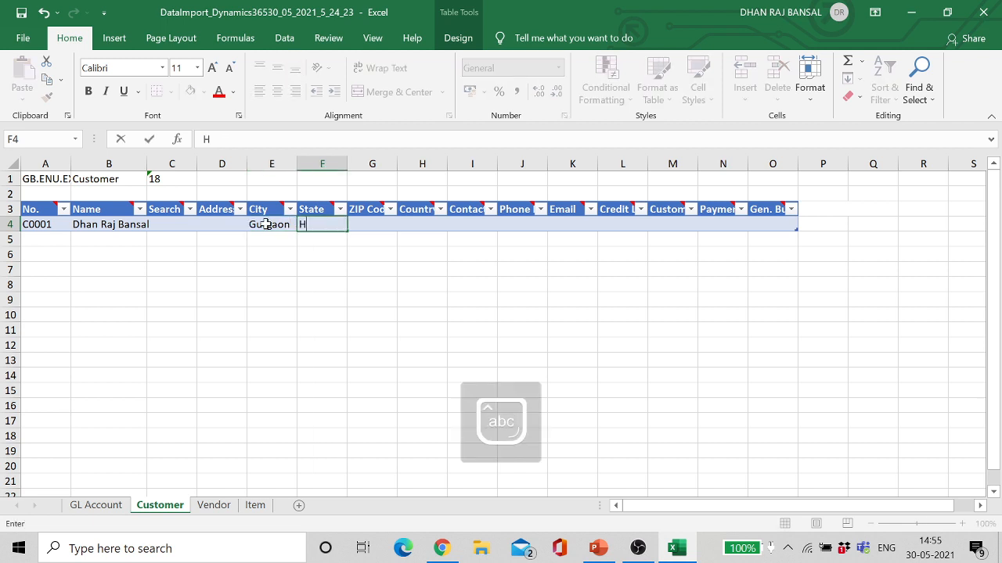
pyautogui.write('aryana')
pyautogui.press('Tab')
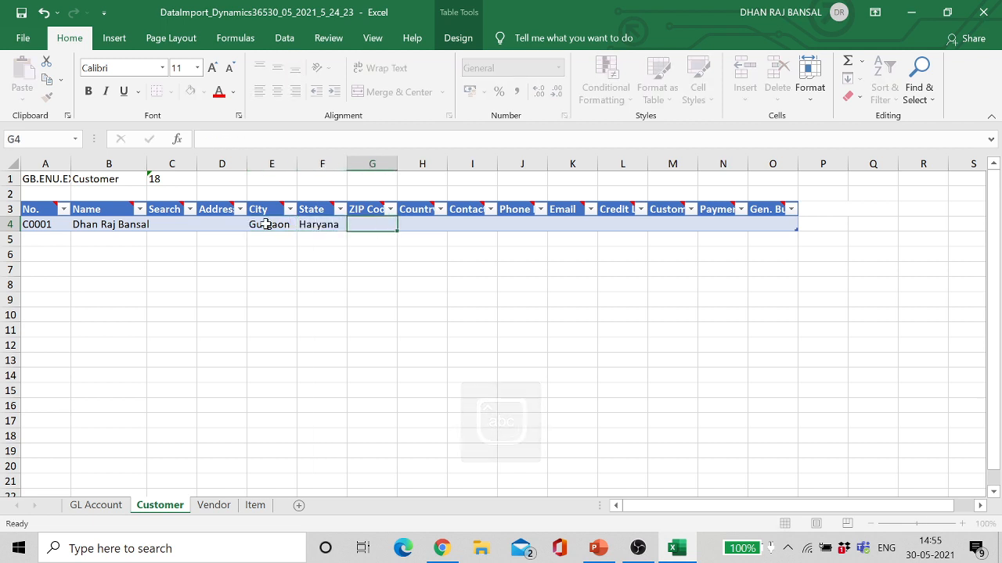
pyautogui.write('122001')
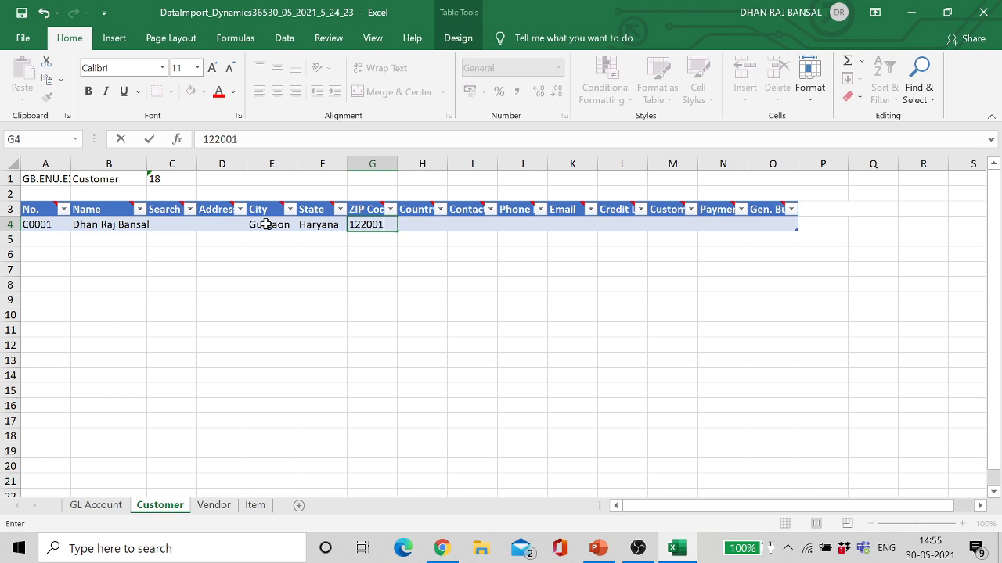
pyautogui.press('Tab')
pyautogui.write('IN')
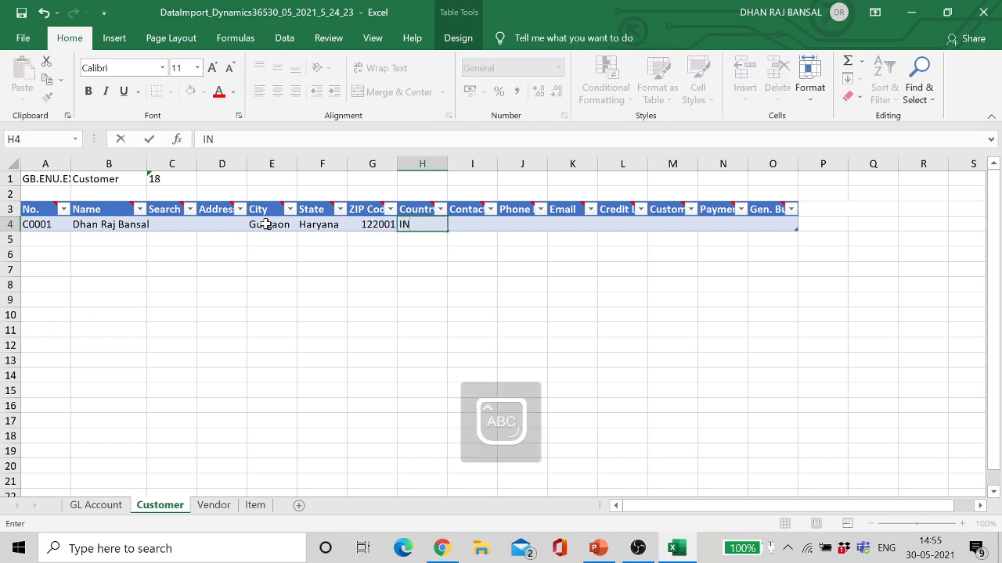
pyautogui.press('Tab')
pyautogui.press('Tab')
pyautogui.press('Tab')
pyautogui.press('Tab')
pyautogui.press('Tab')
pyautogui.press('Tab')
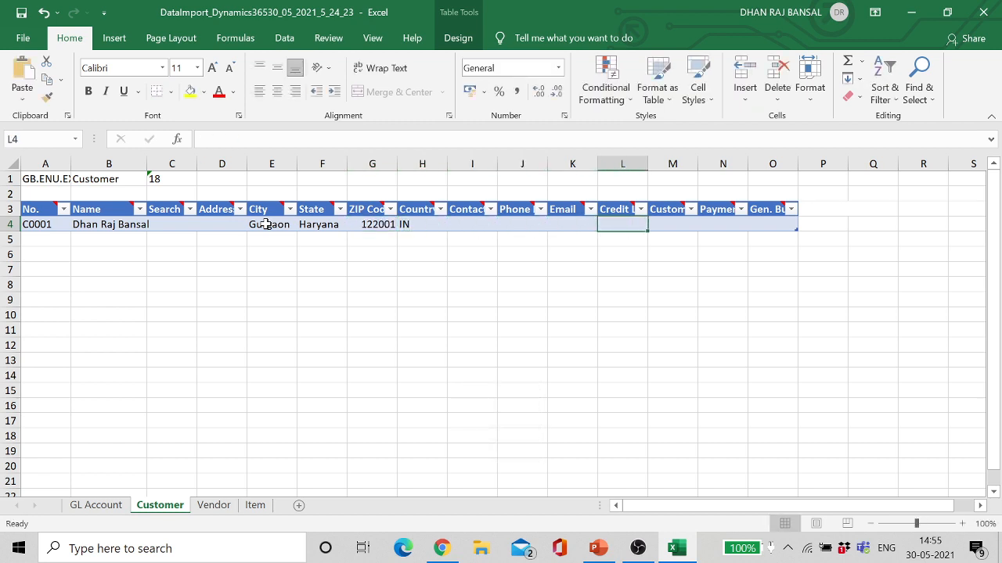
pyautogui.press('Tab')
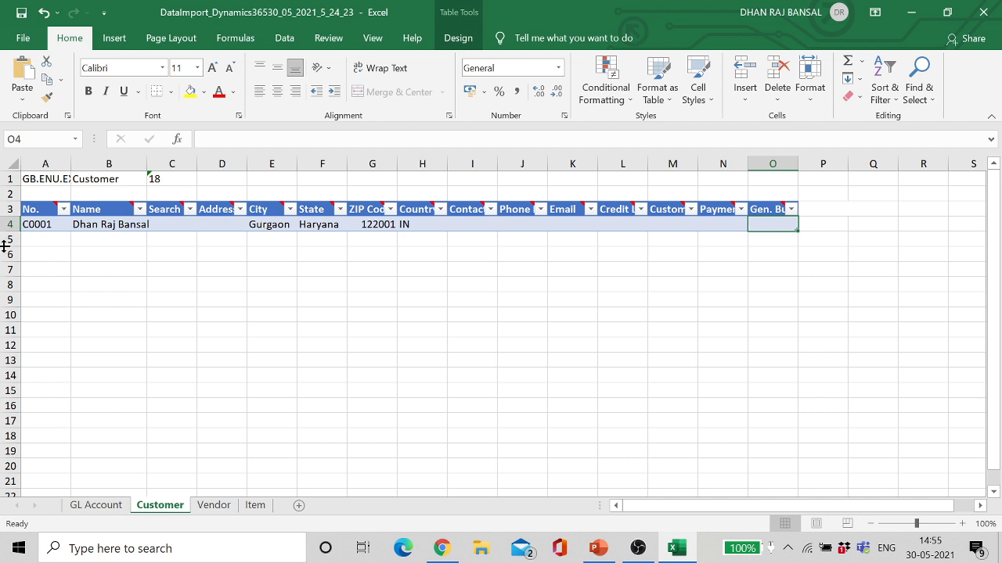
# Step: Add customer C0002 named 'Test Customer' in row 5 and save the workbook
pyautogui.click(33, 237)
pyautogui.write('C0001')
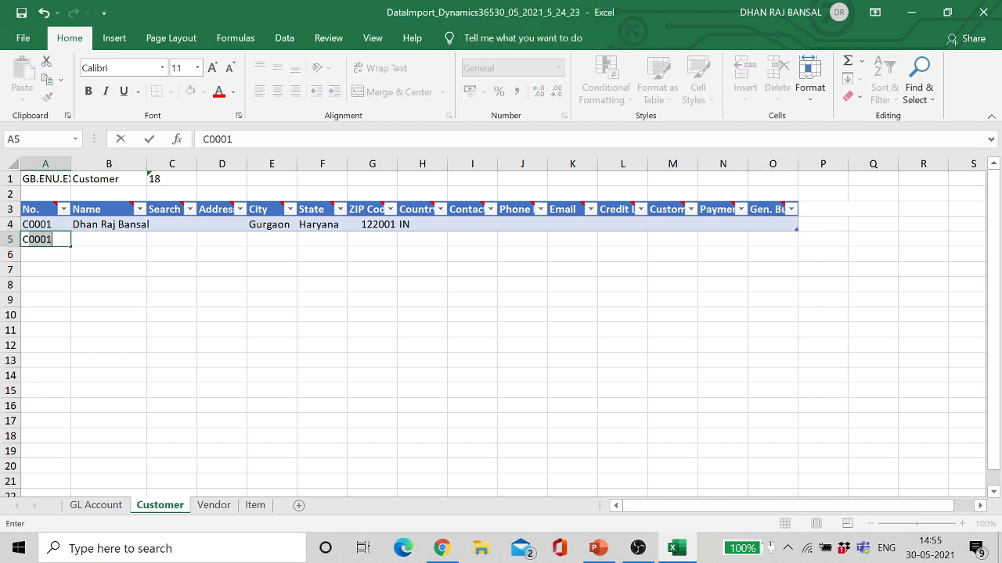
pyautogui.press('BackSpace')
pyautogui.write('2')
pyautogui.press('Tab')
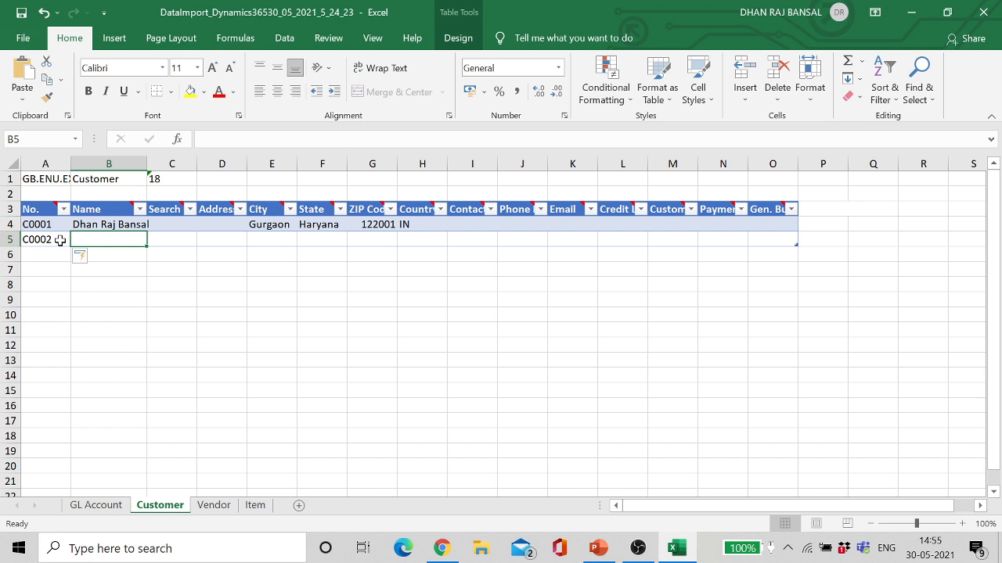
pyautogui.write('N')
pyautogui.press('BackSpace')
pyautogui.press('capslock')
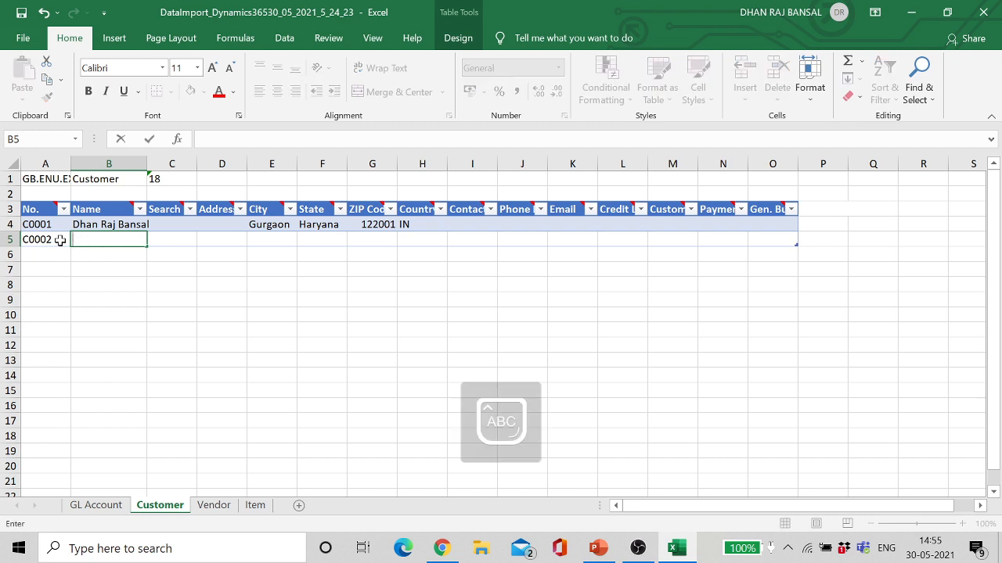
pyautogui.write('T')
pyautogui.press('capslock')
pyautogui.write('est')
pyautogui.press('capslock')
pyautogui.write('C')
pyautogui.press('capslock')
pyautogui.write('ustomer')
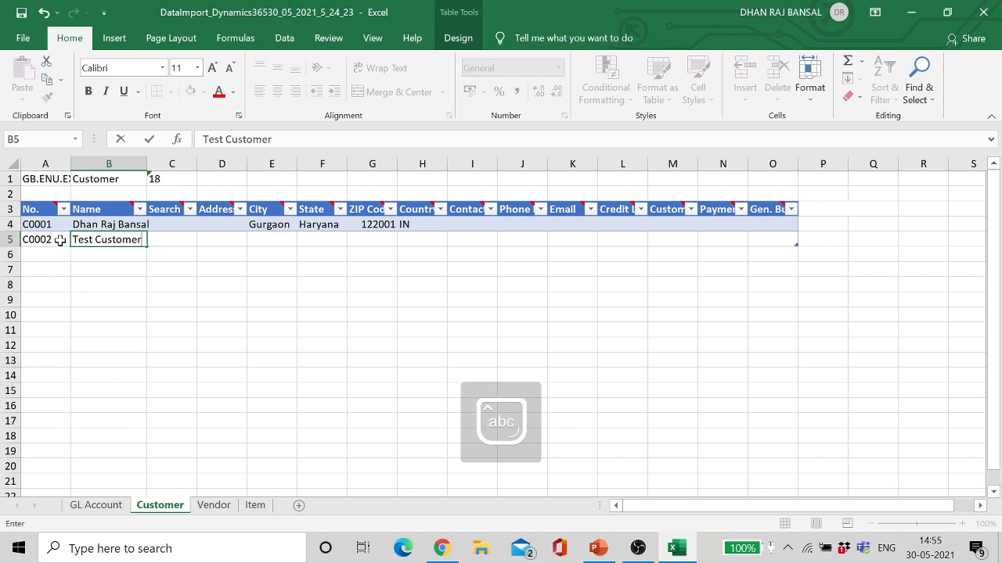
pyautogui.press('Tab')
pyautogui.press('Tab')
pyautogui.press('Tab')
pyautogui.press('Tab')
pyautogui.press('Tab')
pyautogui.press('Tab')
pyautogui.press('Tab')
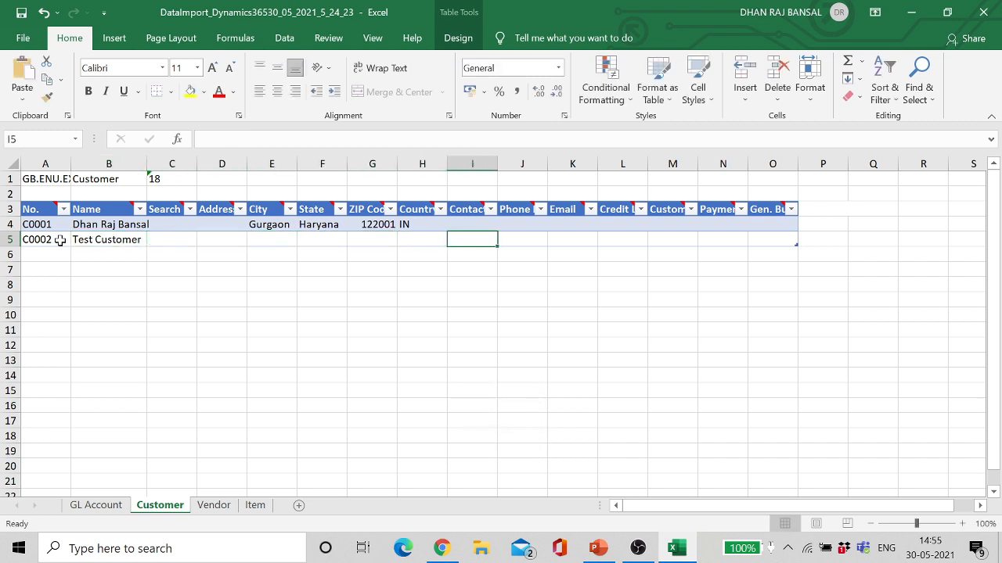
pyautogui.press('Tab')
pyautogui.press('Tab')
pyautogui.press('Tab')
pyautogui.press('Tab')
pyautogui.press('Tab')
pyautogui.press('Tab')
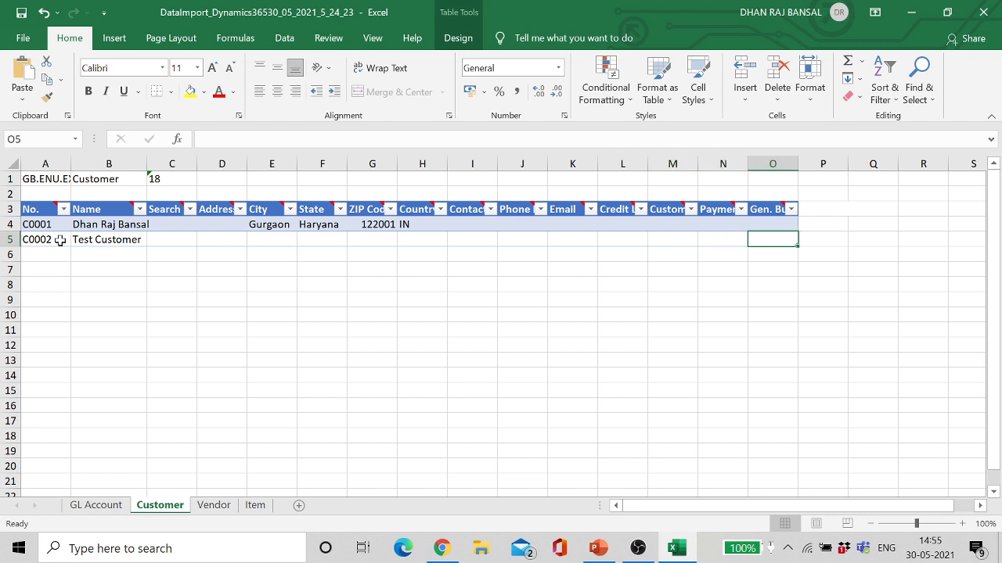
pyautogui.click(96, 505)
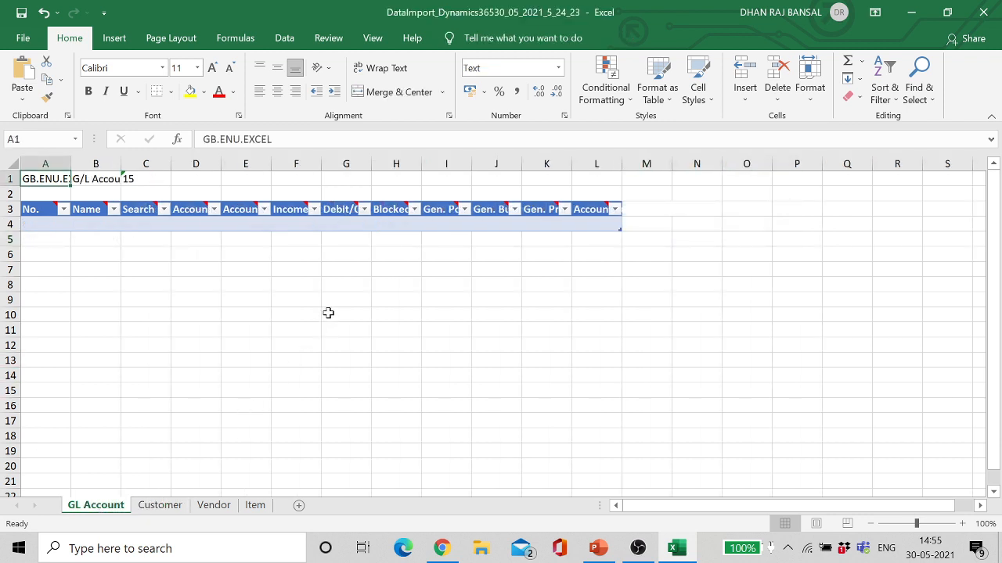
pyautogui.hotkey('ctrl', 's')
# Step: Close Excel and pick the Business-to-Business template from the full customer template list in Data Migration settings
pyautogui.click(986, 14)
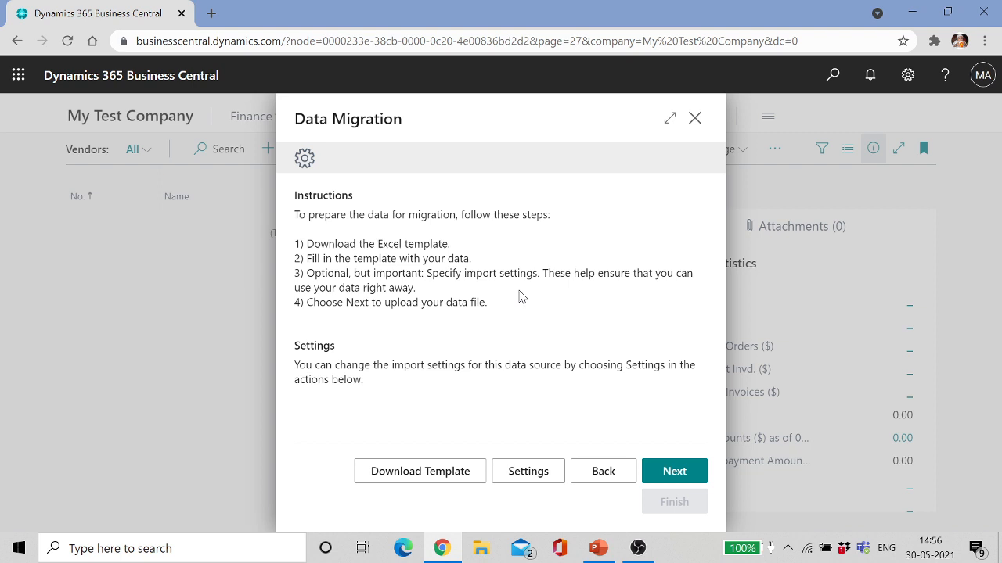
pyautogui.click(527, 472)
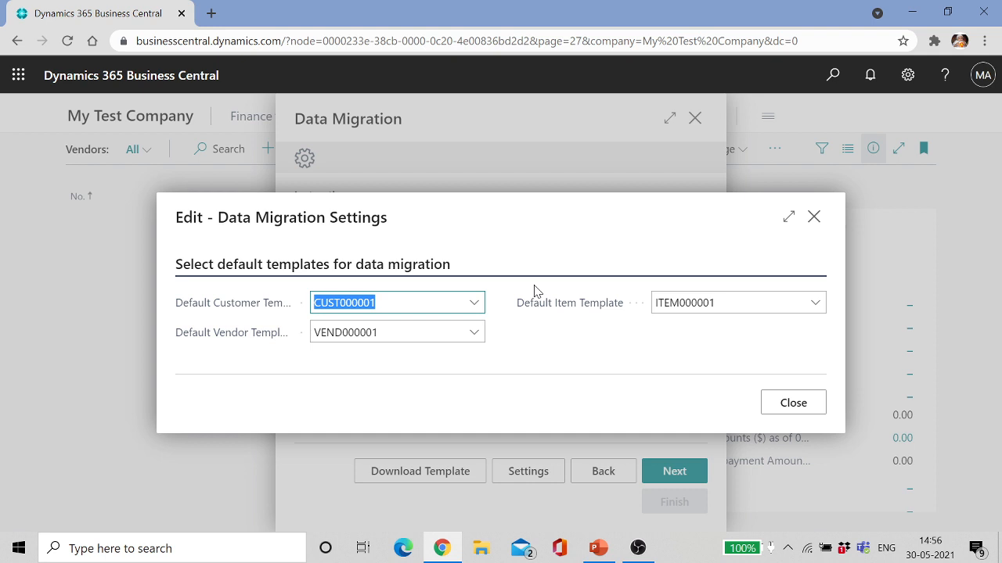
pyautogui.click(475, 305)
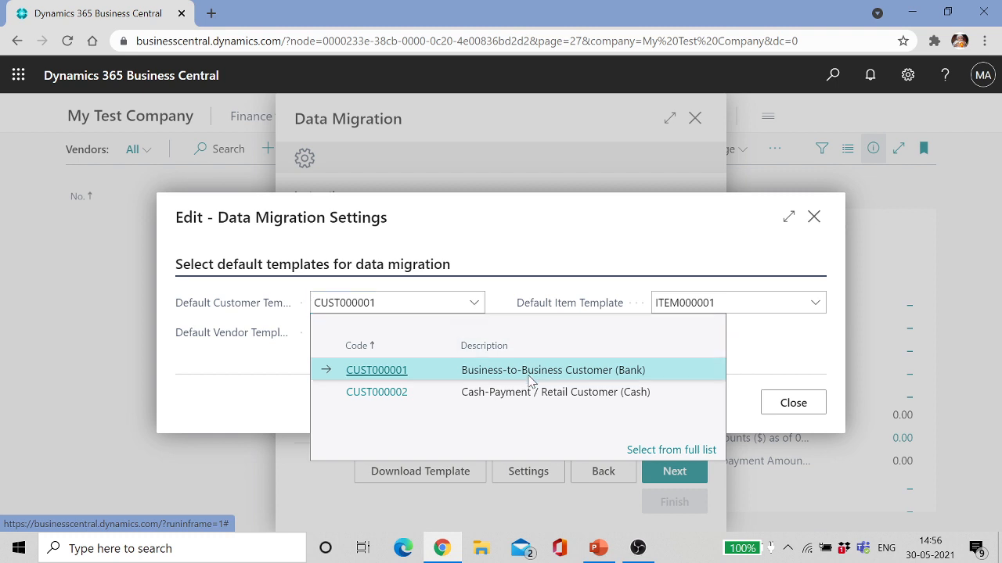
pyautogui.click(678, 451)
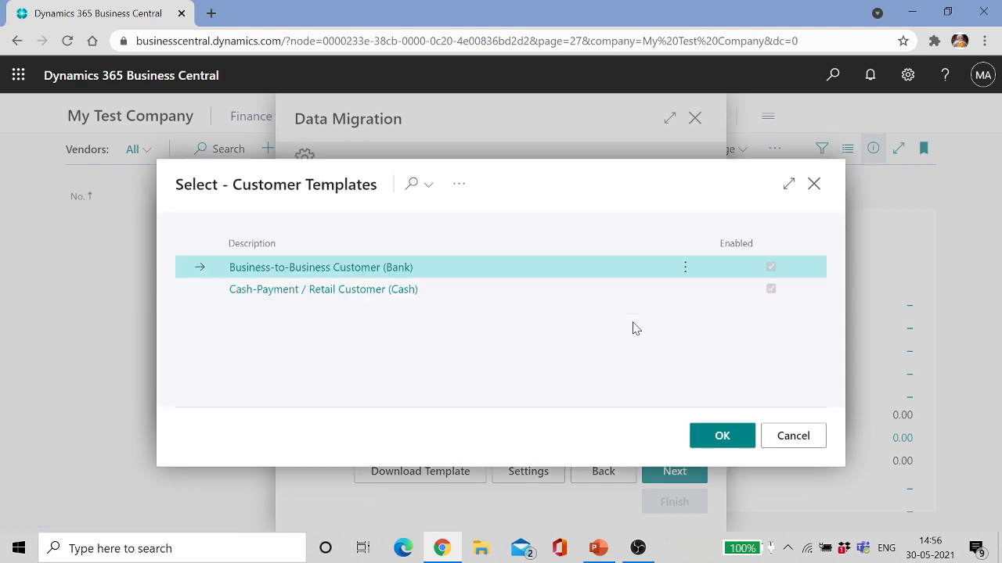
pyautogui.click(685, 270)
# Step: Open the Business-to-Business Customer (Bank) template and check its DOMESTIC business and customer posting groups
pyautogui.click(661, 292)
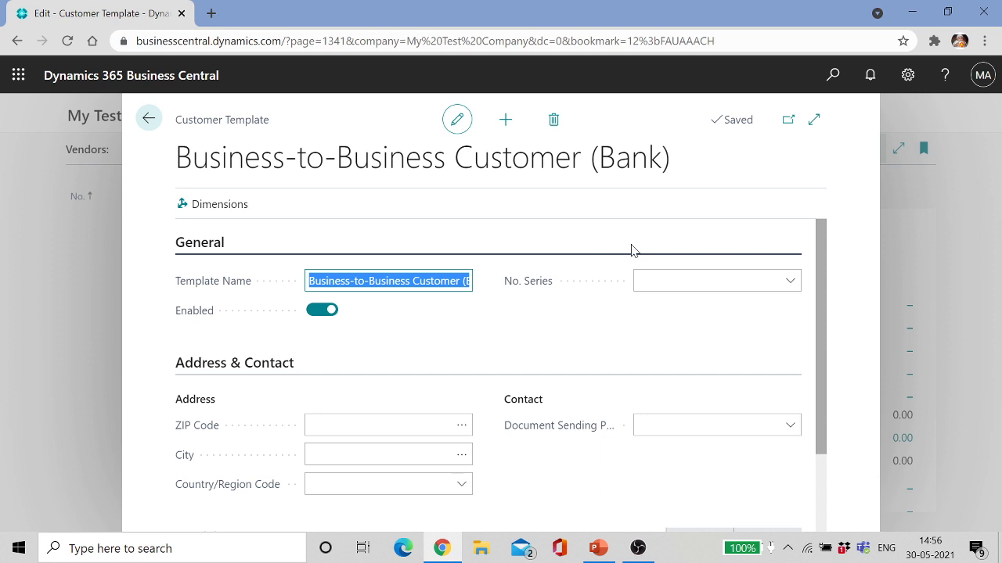
pyautogui.moveTo(820, 295); pyautogui.dragTo(845, 385)
pyautogui.click(216, 433)
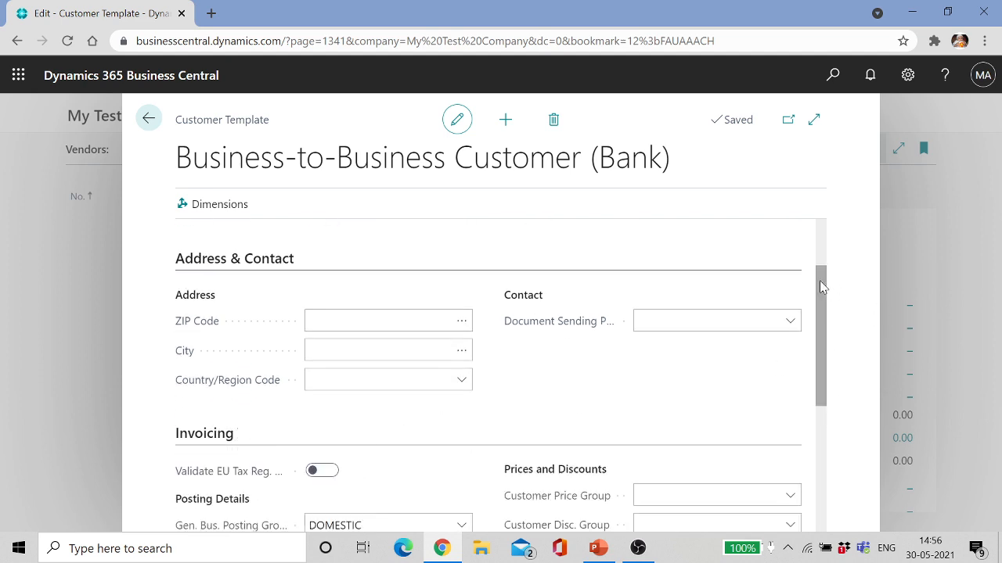
pyautogui.moveTo(821, 287); pyautogui.dragTo(820, 360)
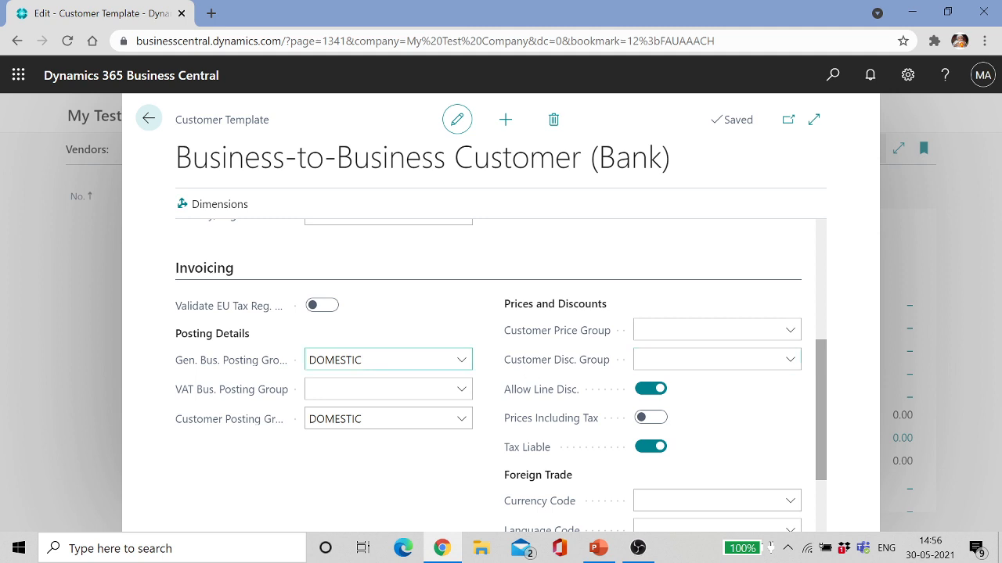
pyautogui.click(376, 360)
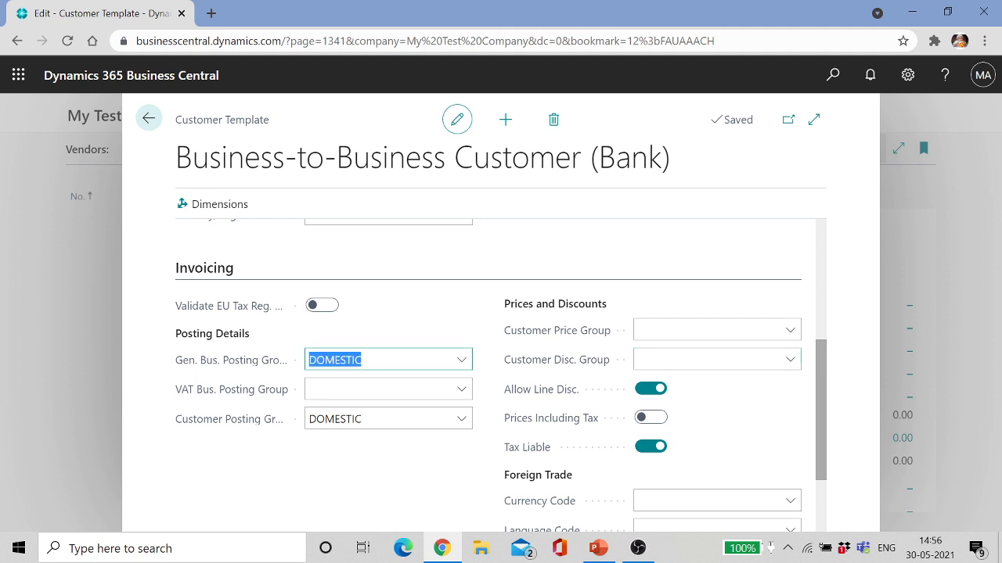
pyautogui.click(376, 360)
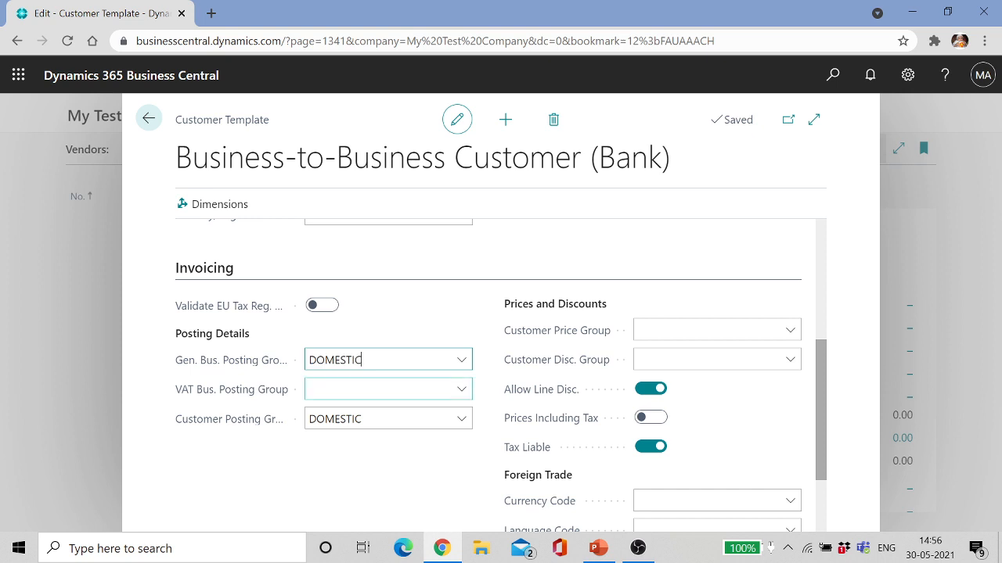
pyautogui.click(376, 419)
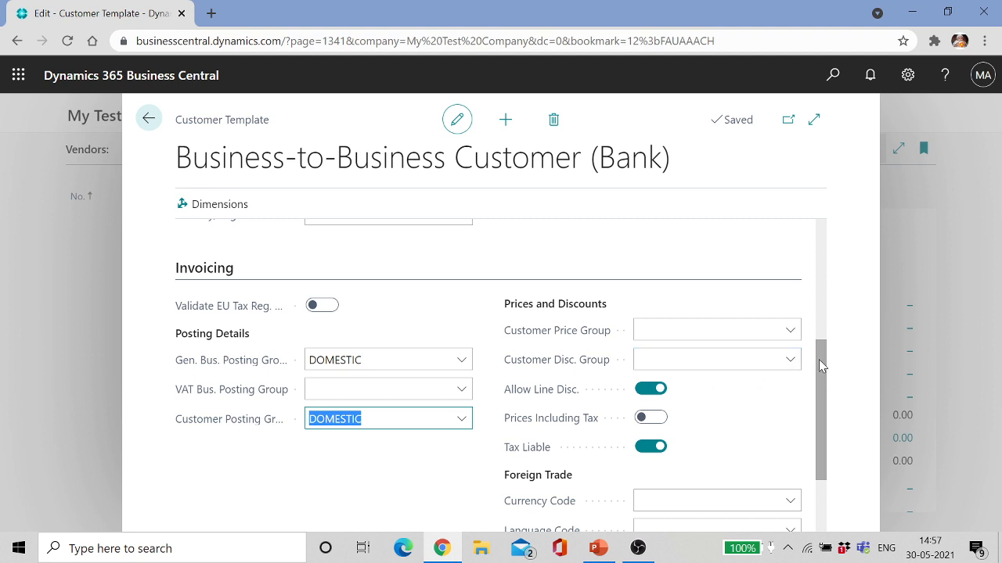
pyautogui.moveTo(822, 362); pyautogui.dragTo(818, 435)
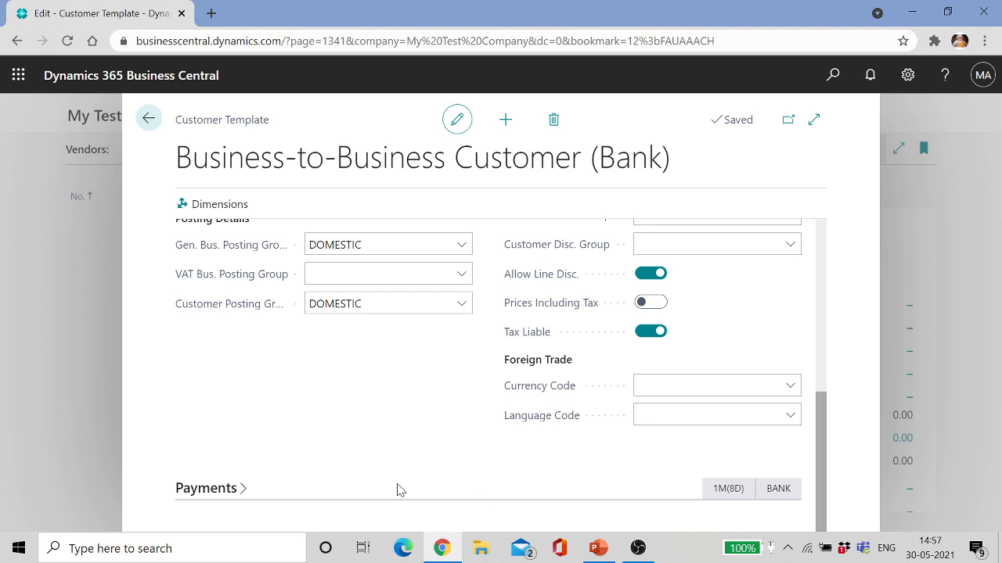
# Step: Review the template's Payments section, then close the card back to the templates list
pyautogui.click(245, 491)
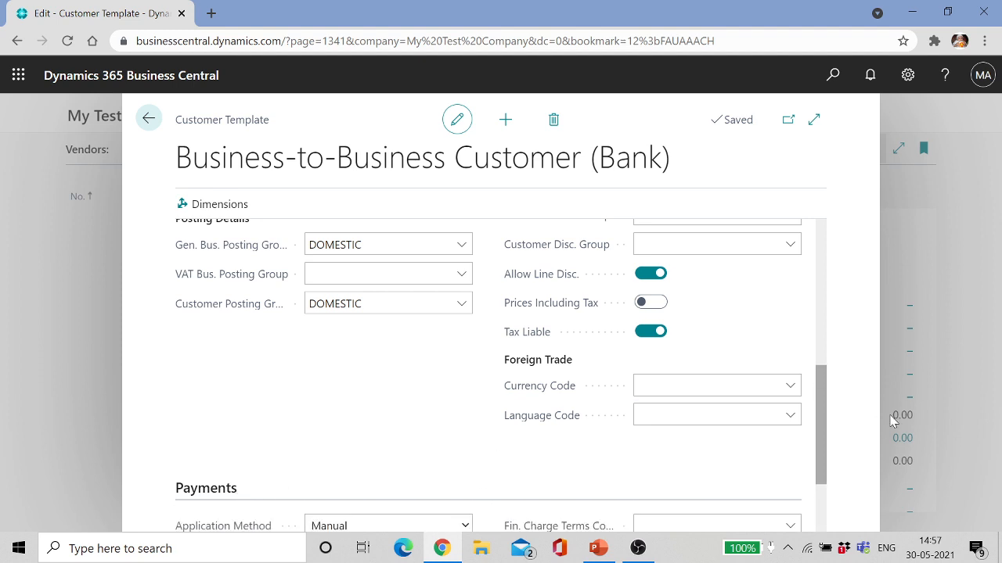
pyautogui.moveTo(819, 403); pyautogui.dragTo(828, 465)
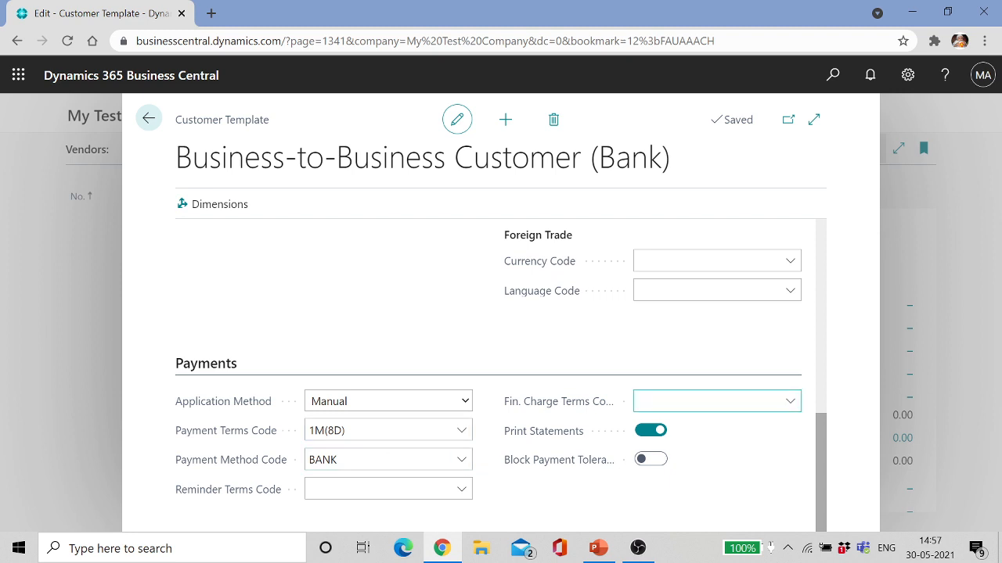
pyautogui.moveTo(819, 459); pyautogui.dragTo(835, 265)
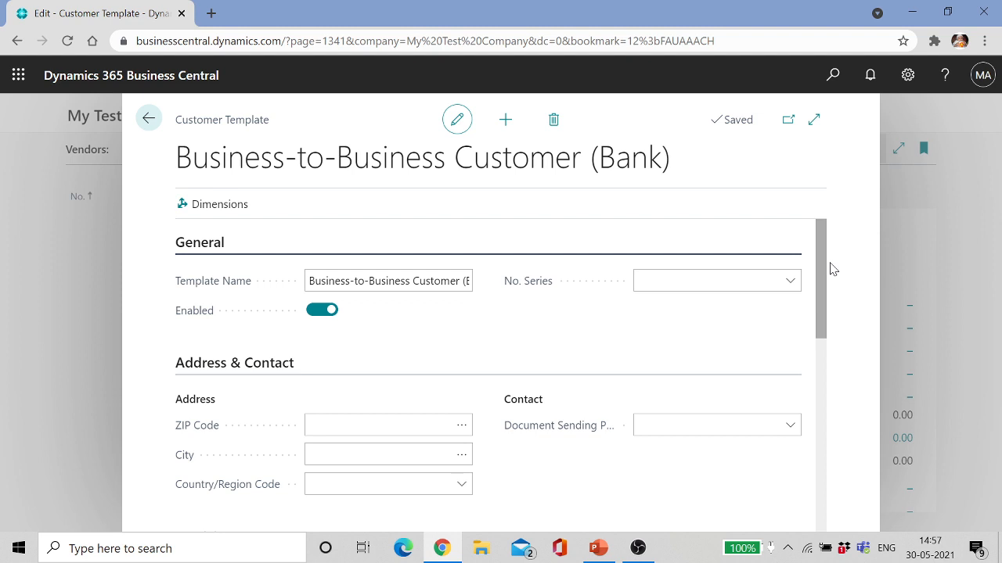
pyautogui.click(149, 119)
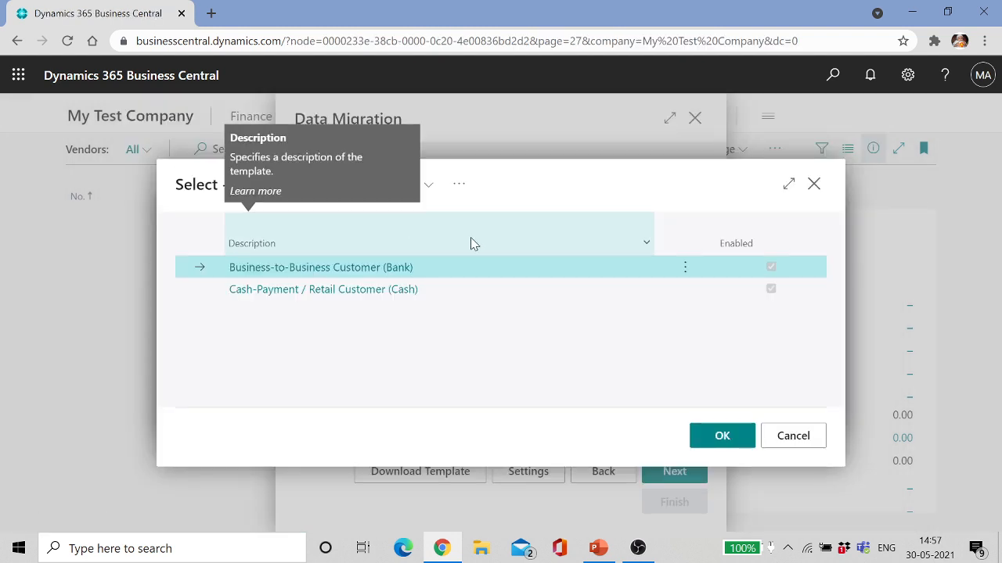
# Step: Set Business-to-Business Customer (Bank) as default customer template CUST000001 and close the settings
pyautogui.click(714, 436)
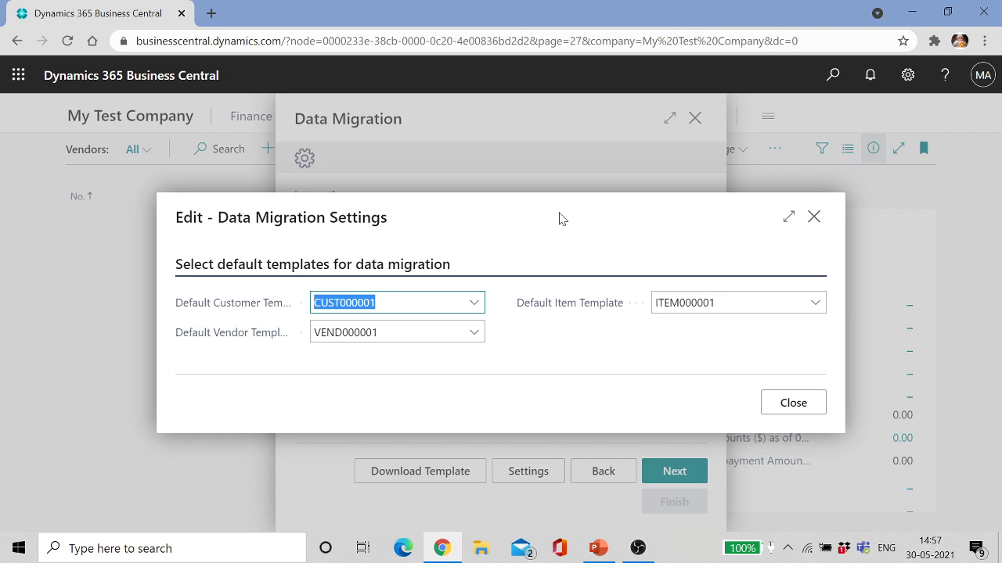
pyautogui.click(376, 303)
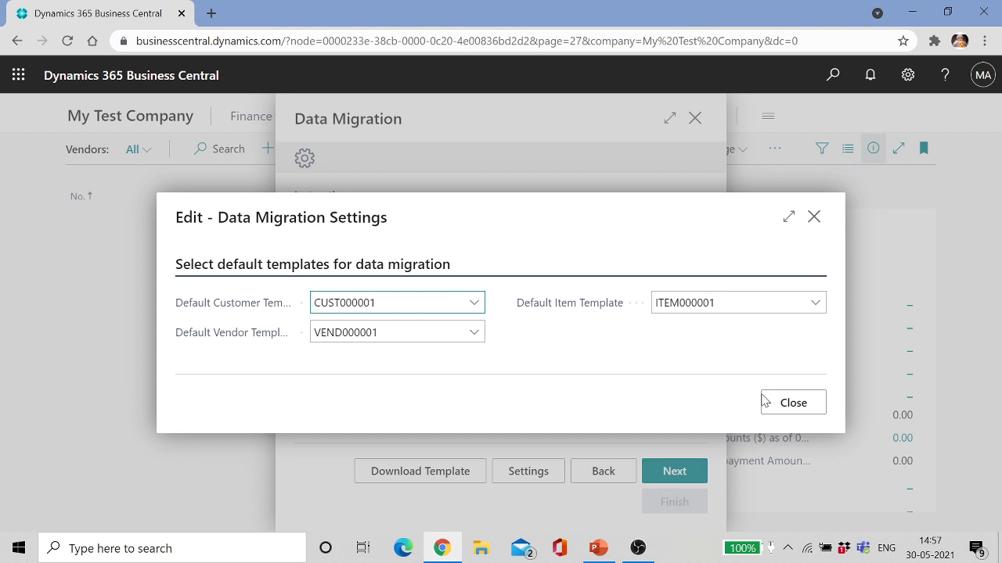
pyautogui.click(792, 402)
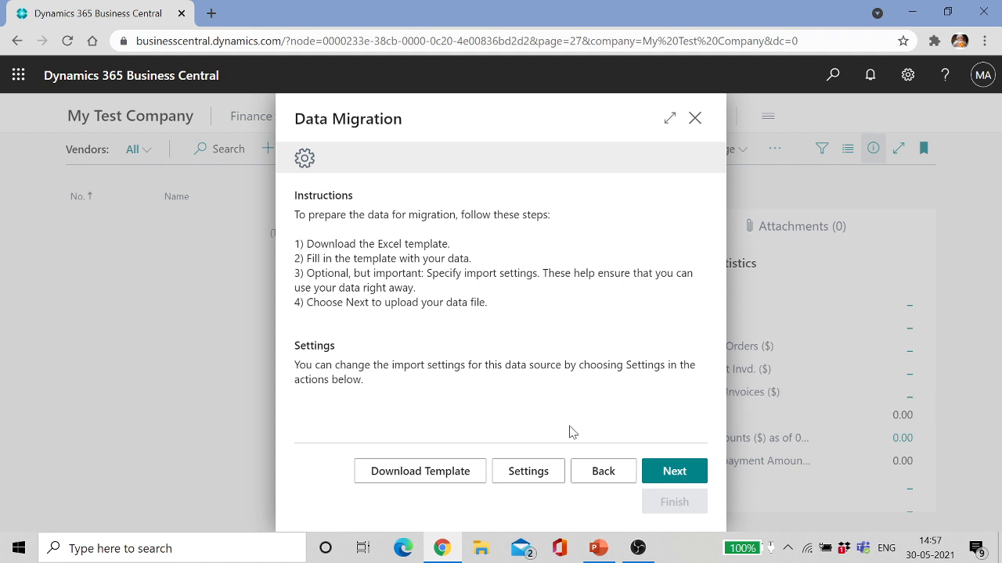
# Step: Upload the DataImport_Dynamics36530_05_2021_5_24_23 workbook from Downloads
pyautogui.click(674, 472)
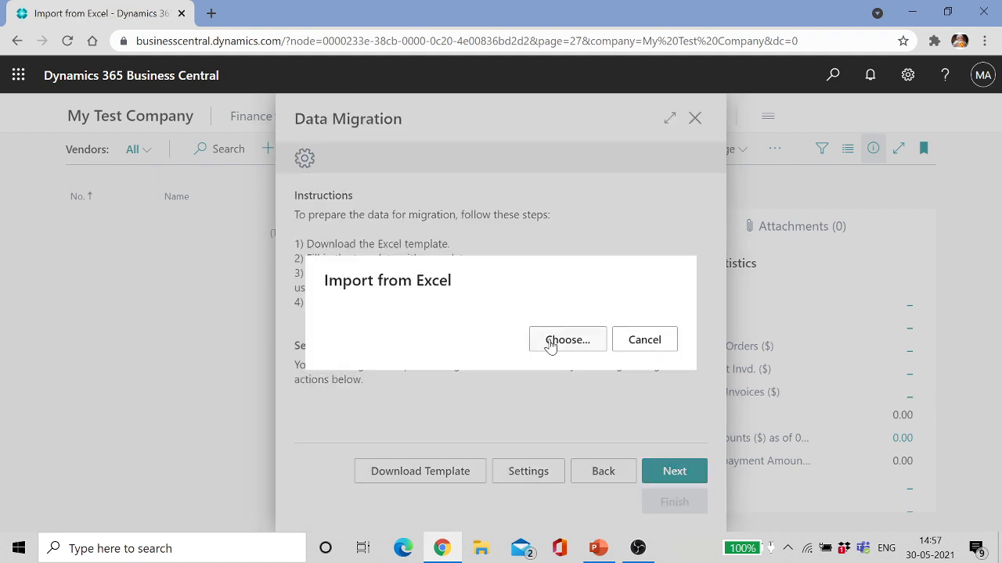
pyautogui.click(553, 344)
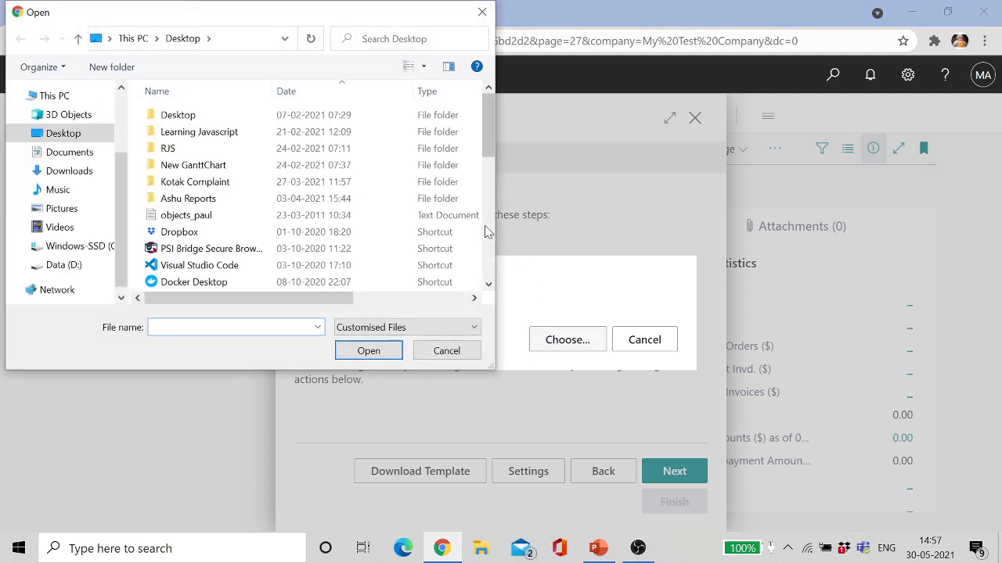
pyautogui.click(82, 170)
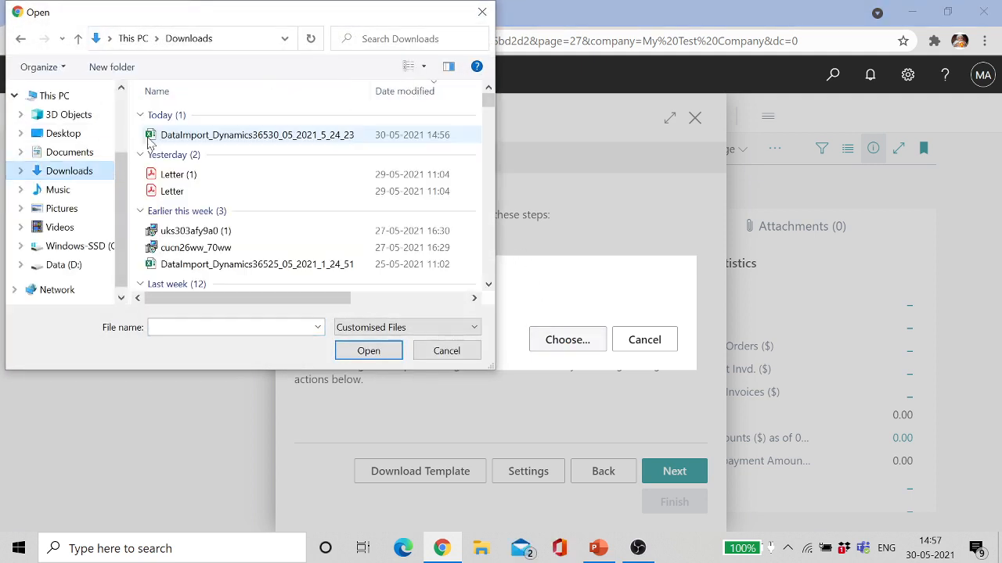
pyautogui.doubleClick(219, 136)
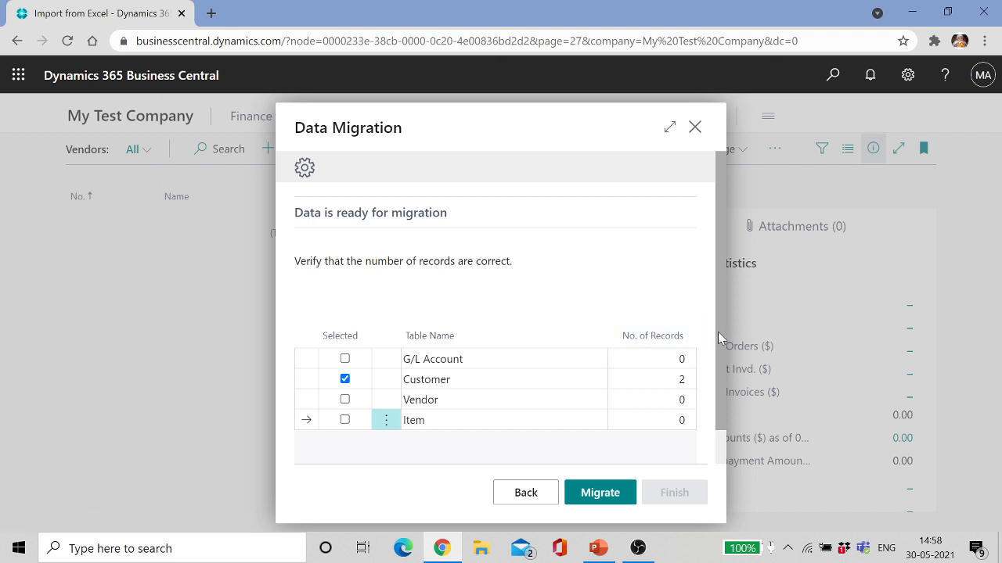
# Step: Migrate the Customer table's 2 records with 0 errors and finish the guide
pyautogui.scroll(-1, 718, 331)
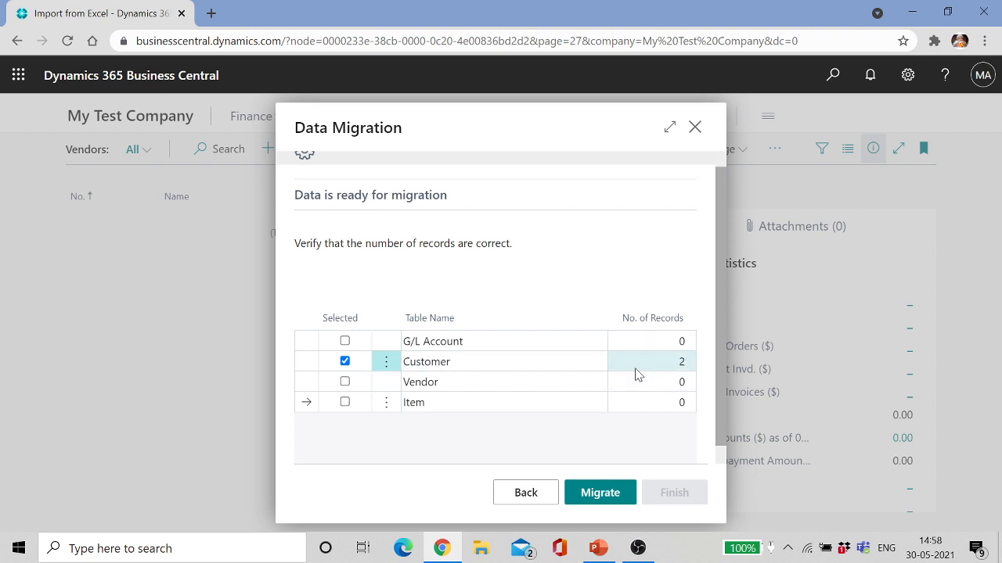
pyautogui.click(638, 369)
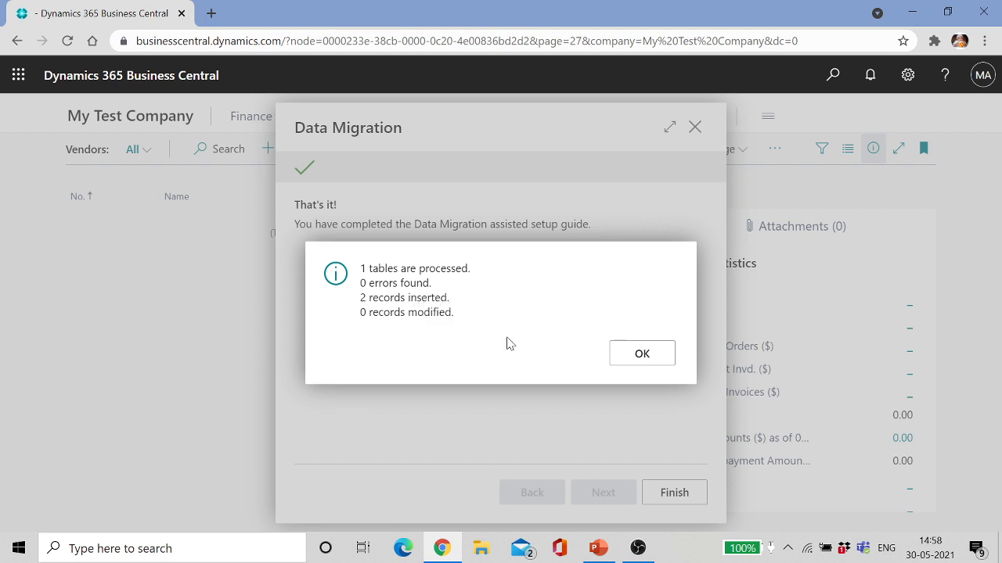
pyautogui.click(641, 366)
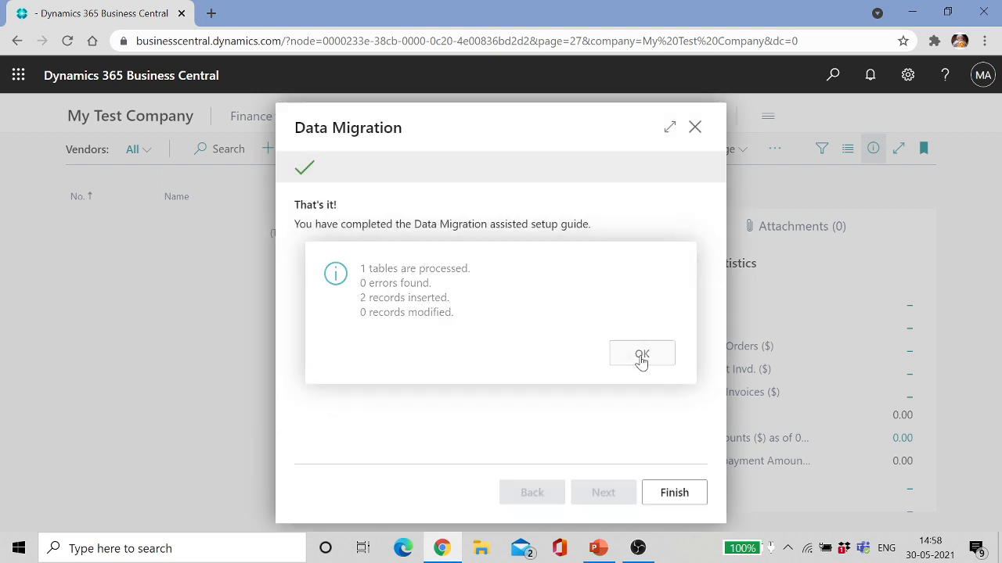
pyautogui.click(679, 492)
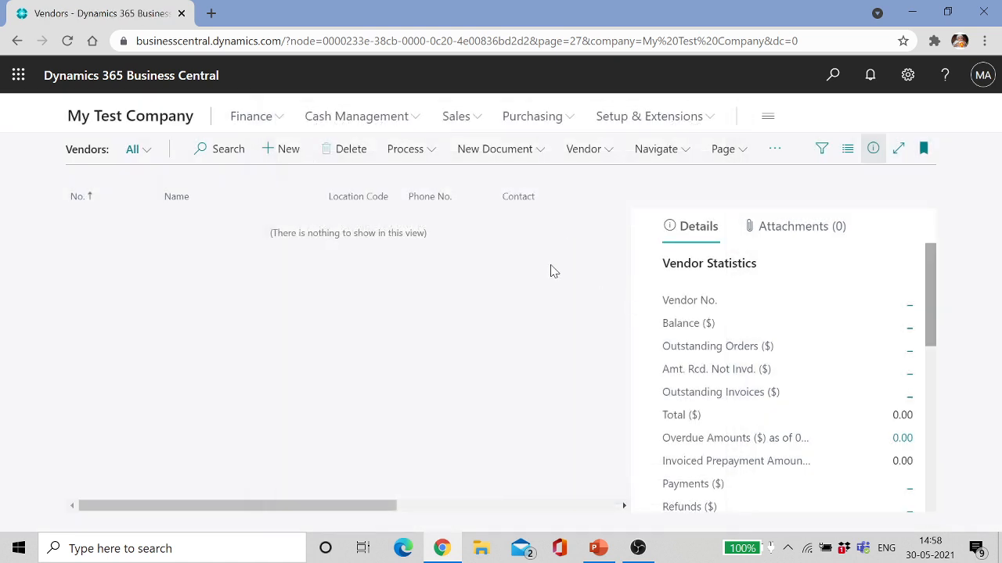
# Step: Open customer C0001's card from My Test Company's Customers list and check its number and name
pyautogui.click(152, 125)
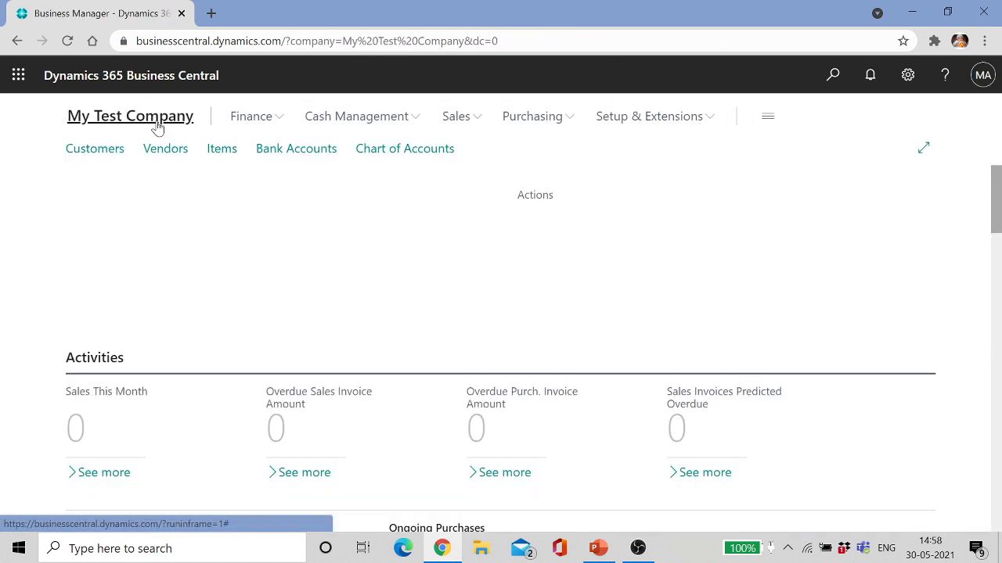
pyautogui.click(105, 151)
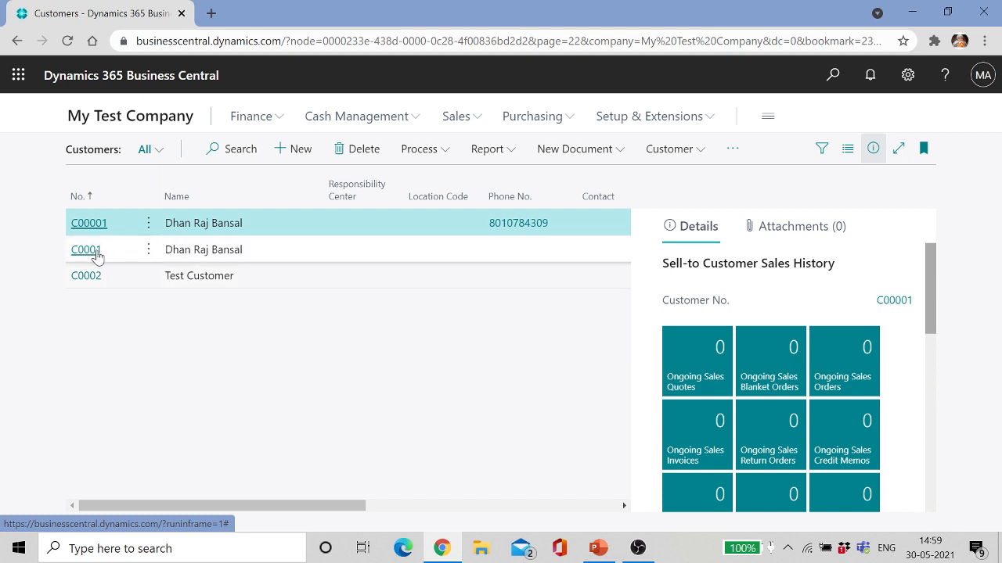
pyautogui.click(90, 257)
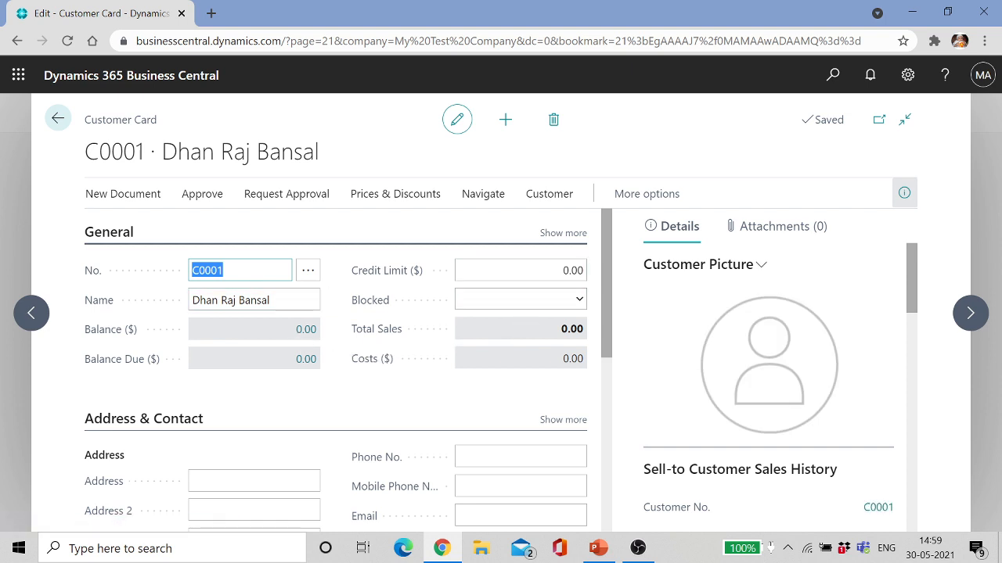
pyautogui.click(225, 271)
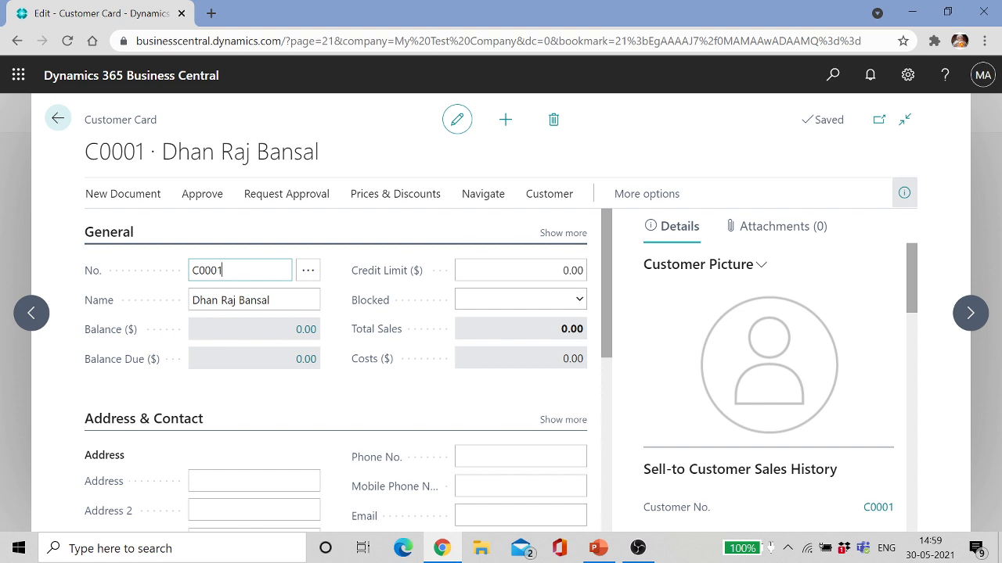
pyautogui.press('Tab')
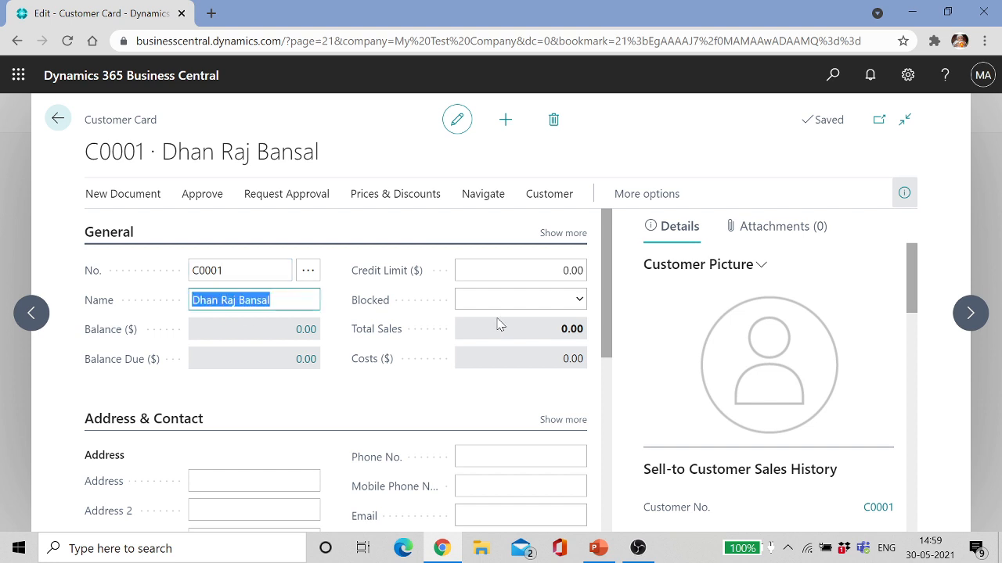
# Step: Check C0001's imported address: country IN, city Gurgaon, ZIP code 122001
pyautogui.moveTo(606, 299); pyautogui.dragTo(616, 378)
pyautogui.doubleClick(202, 384)
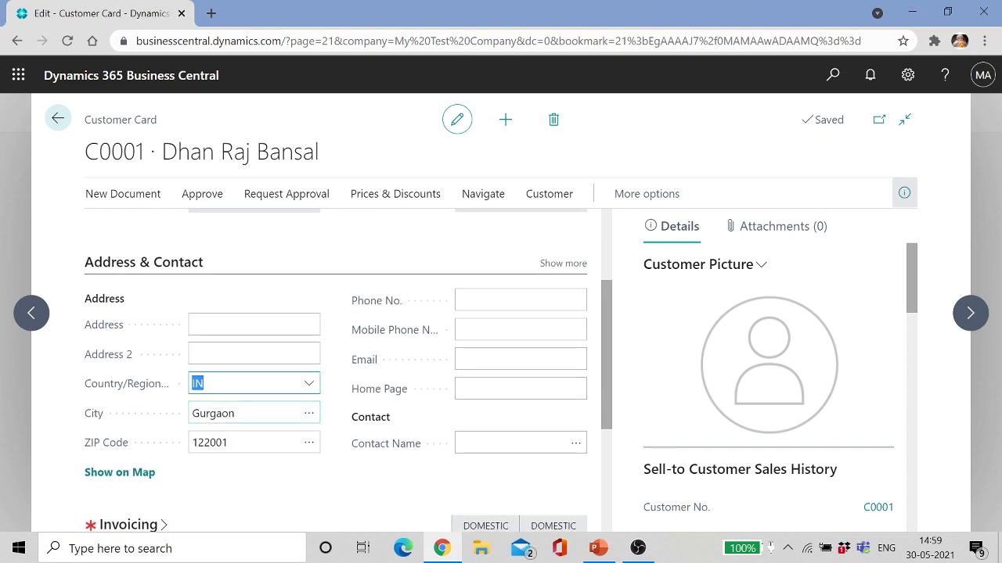
pyautogui.click(235, 414)
pyautogui.press('Tab')
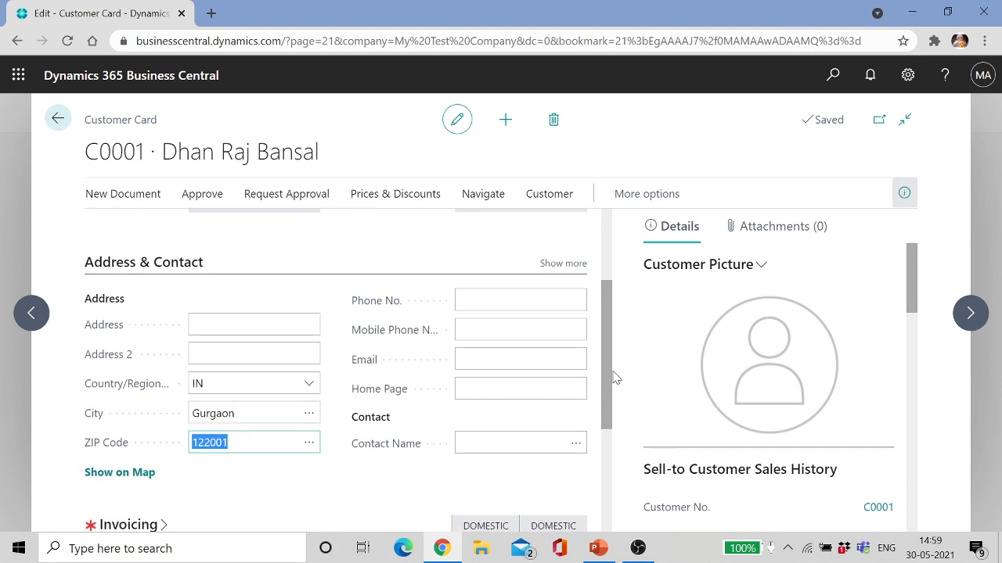
pyautogui.moveTo(605, 347); pyautogui.dragTo(615, 419)
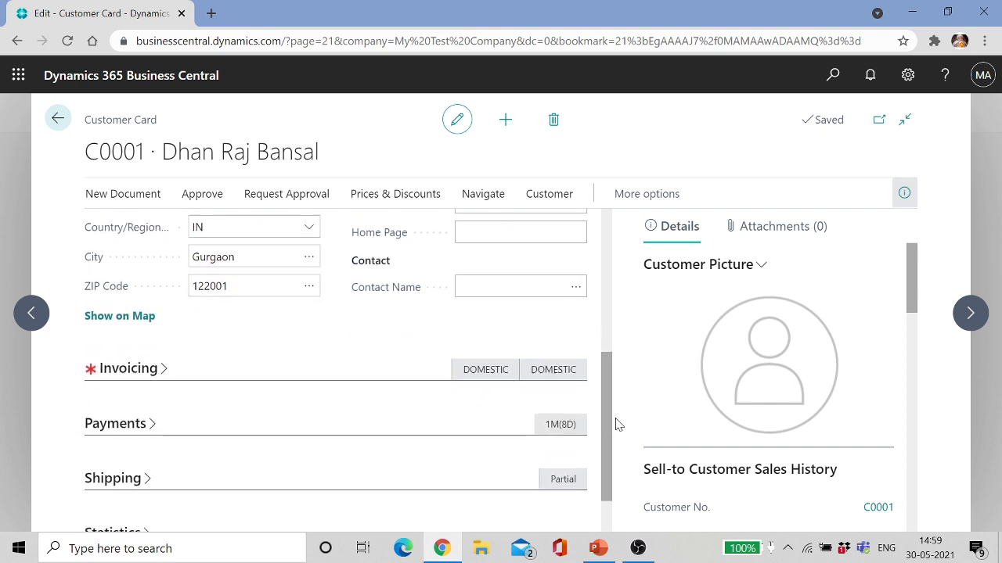
# Step: Confirm DOMESTIC general business and customer posting groups under Invoicing, then switch to File Explorer
pyautogui.click(138, 379)
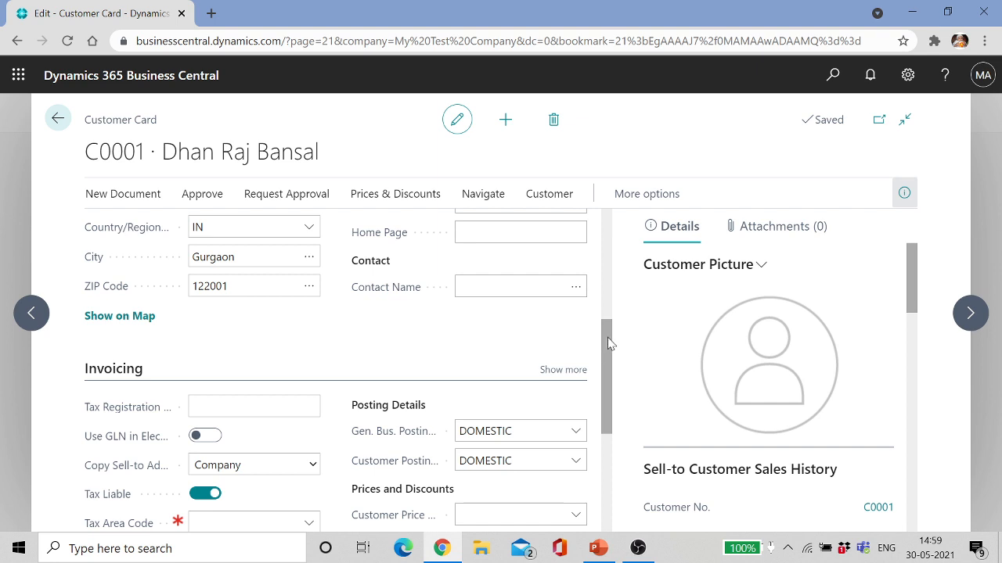
pyautogui.moveTo(609, 344); pyautogui.dragTo(611, 381)
pyautogui.click(513, 326)
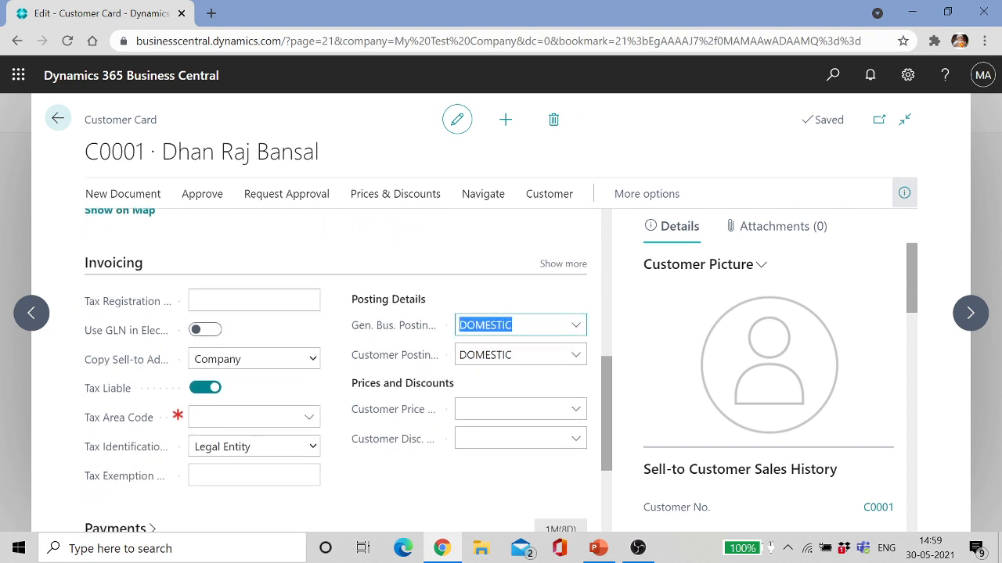
pyautogui.click(529, 355)
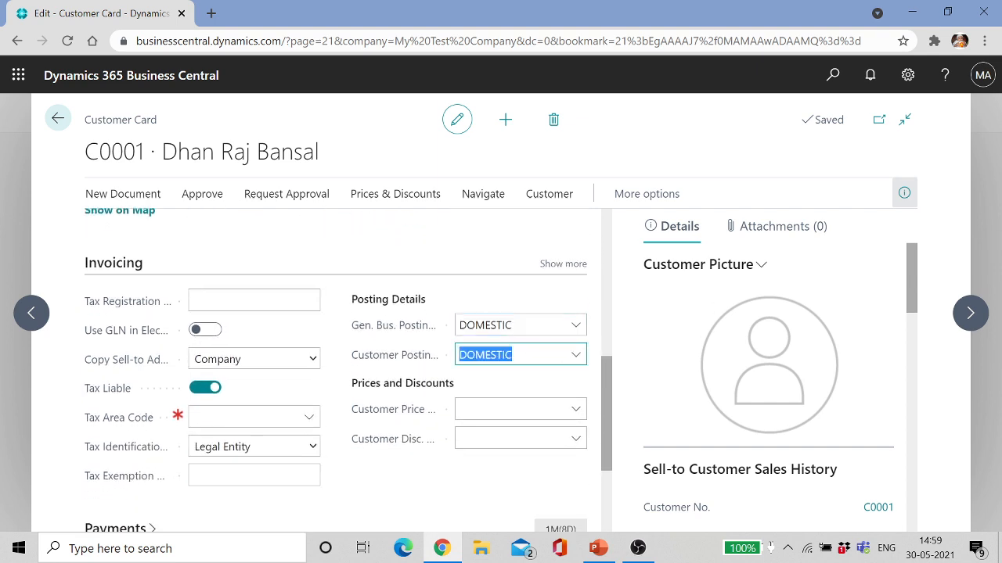
pyautogui.click(484, 550)
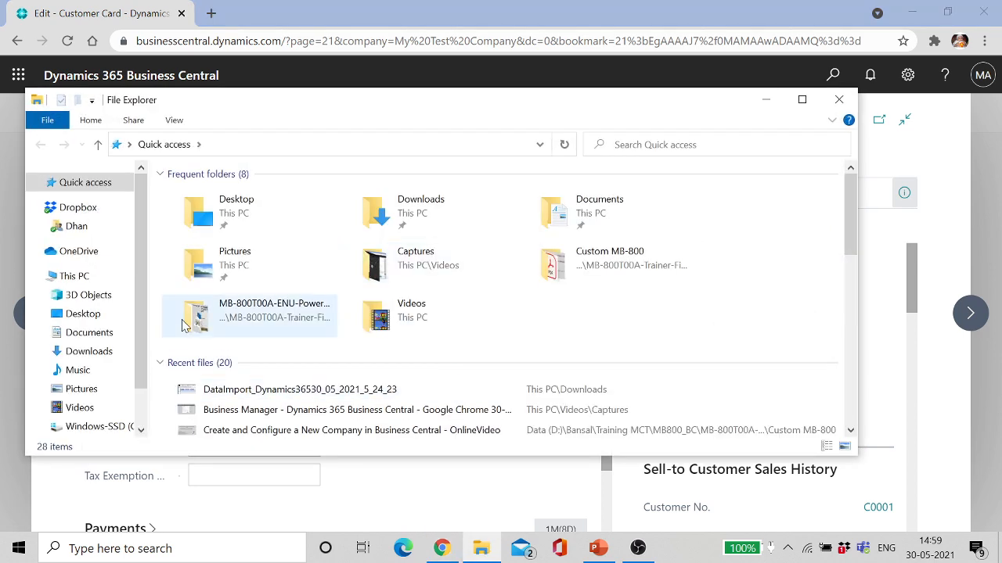
# Step: Open DataImport_Dynamics36530_05_2021_5_24_23, check Customer sheet cells B4 and G4 (122001), then return to Business Central
pyautogui.click(105, 357)
pyautogui.click(274, 221)
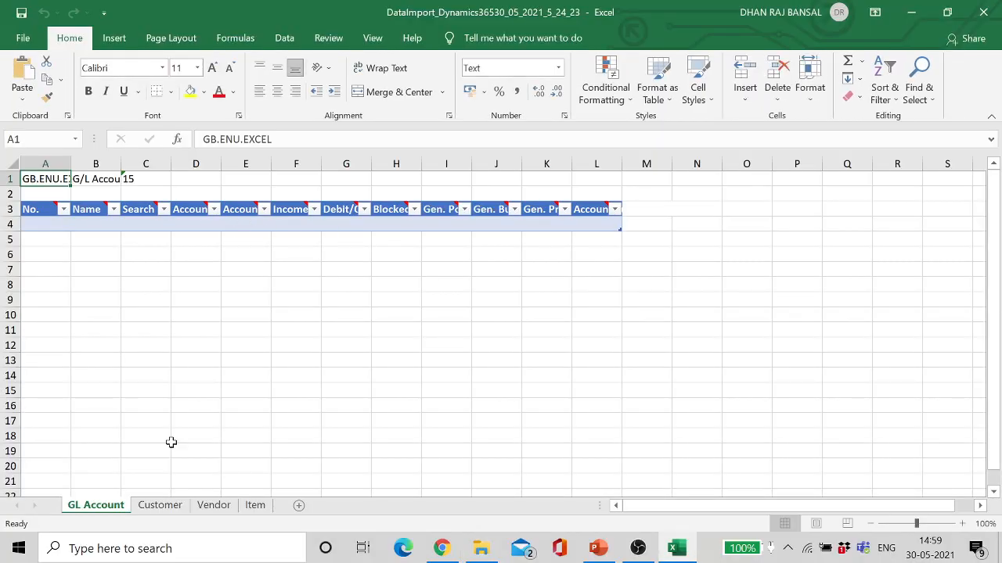
pyautogui.click(160, 505)
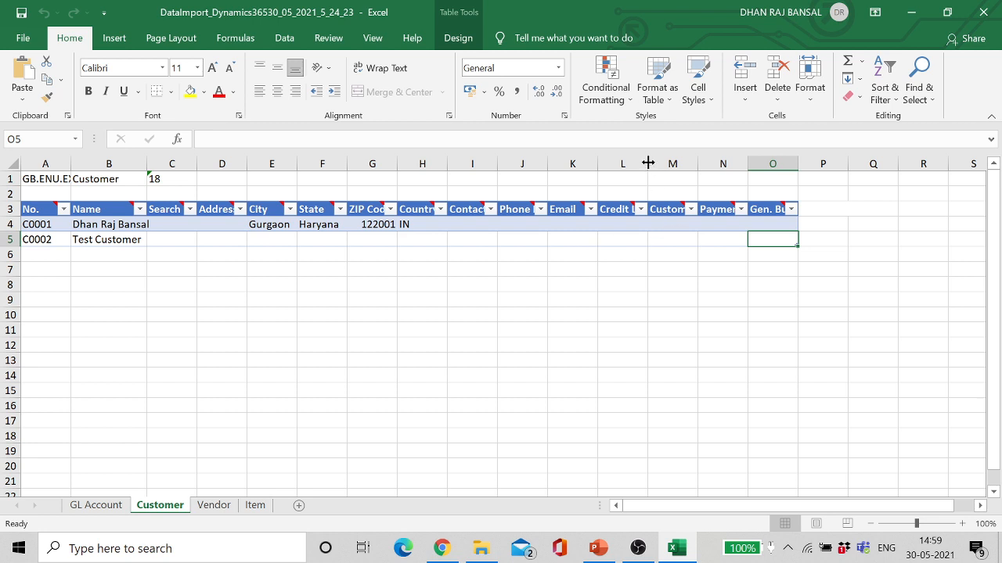
pyautogui.click(103, 225)
pyautogui.click(388, 225)
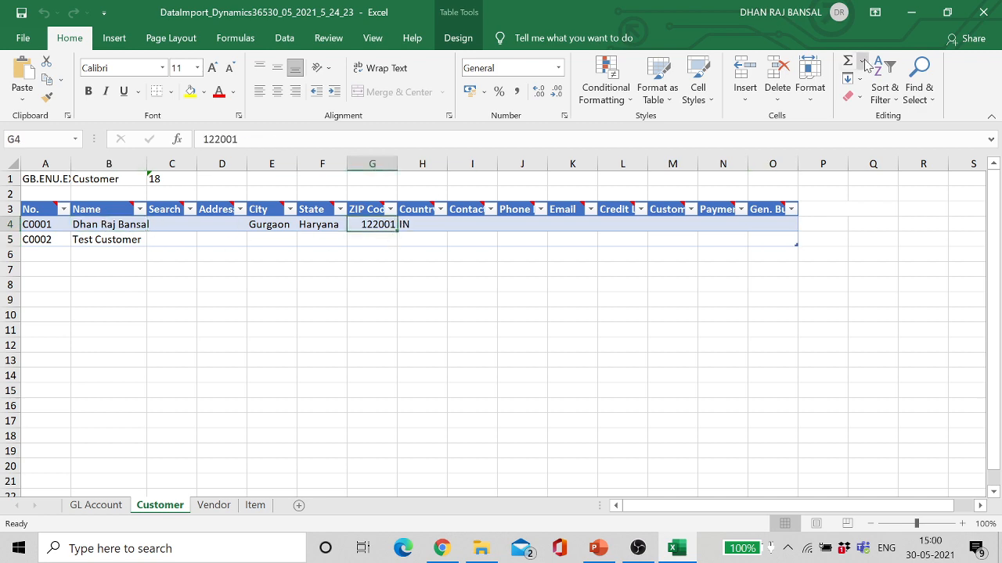
pyautogui.click(912, 17)
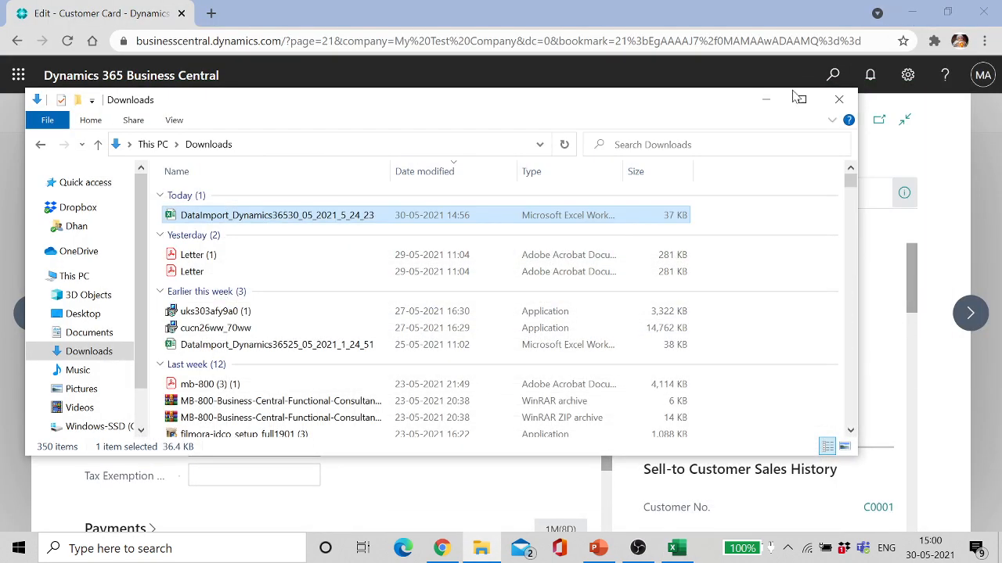
pyautogui.click(767, 96)
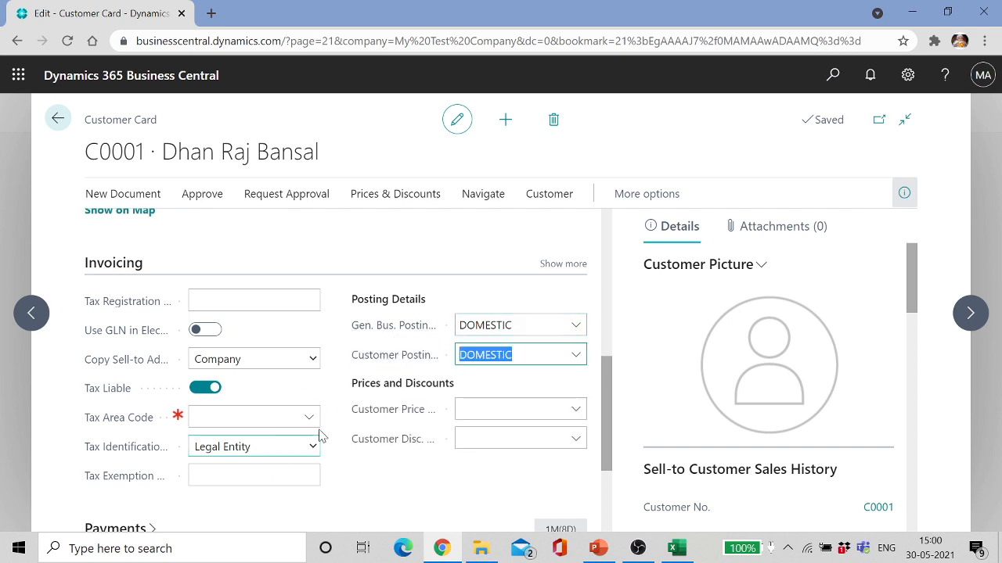
# Step: Review the Payments section of C0001's card, then go back to the Customers list
pyautogui.click(608, 401)
pyautogui.moveTo(608, 402); pyautogui.dragTo(610, 455)
pyautogui.click(115, 379)
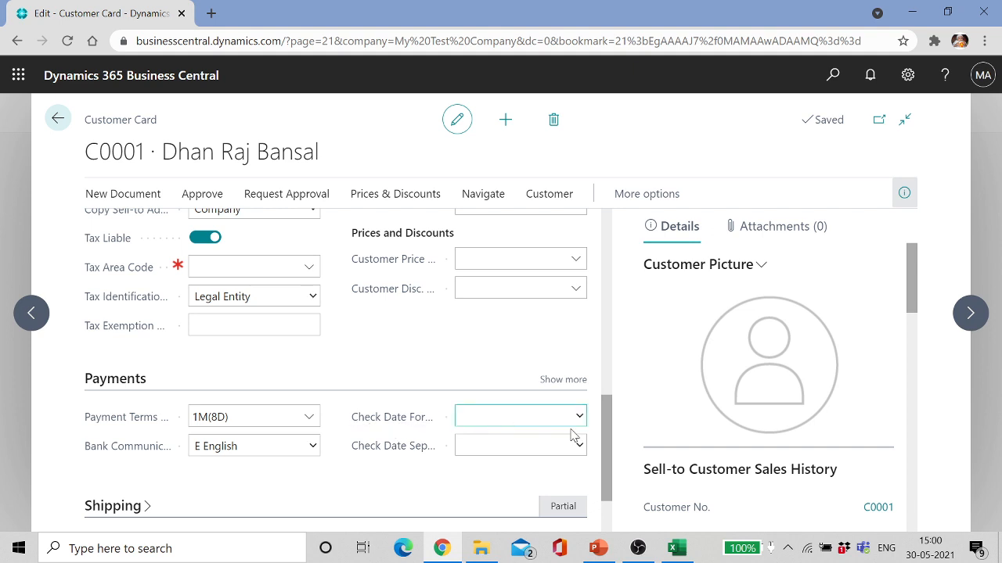
pyautogui.click(442, 447)
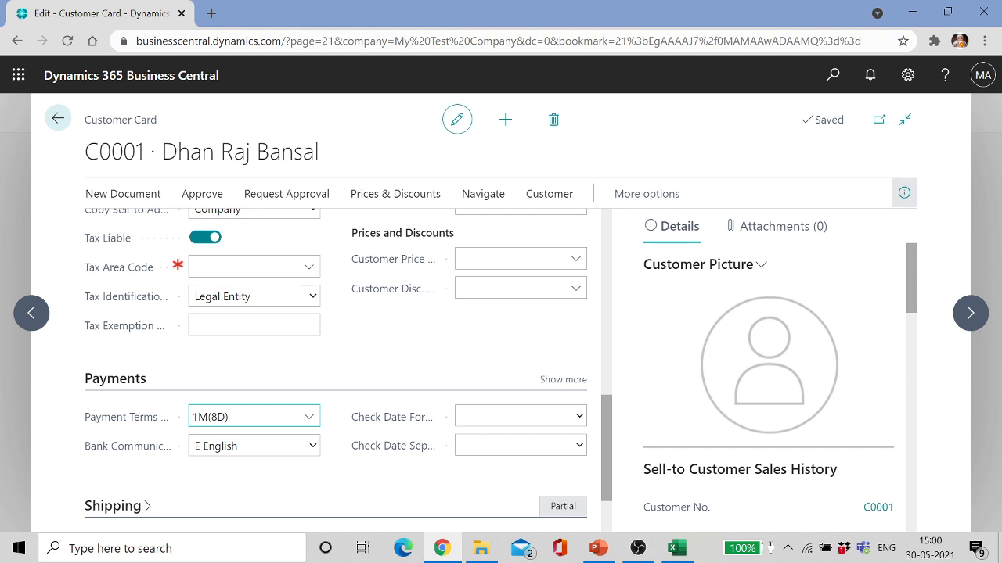
pyautogui.click(58, 119)
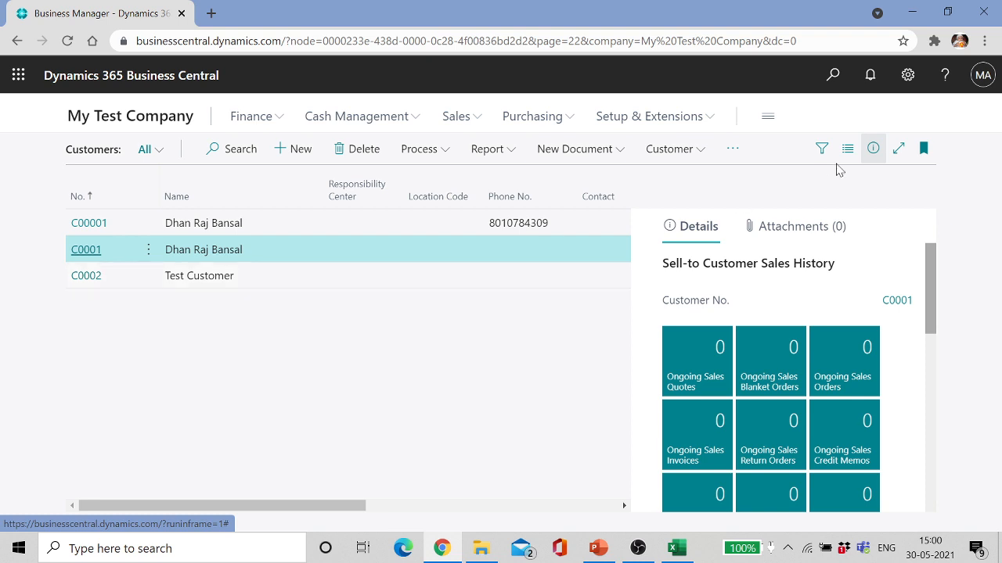
# Step: Look up Assisted Setup through Tell Me, then return to the Customers list
pyautogui.click(834, 78)
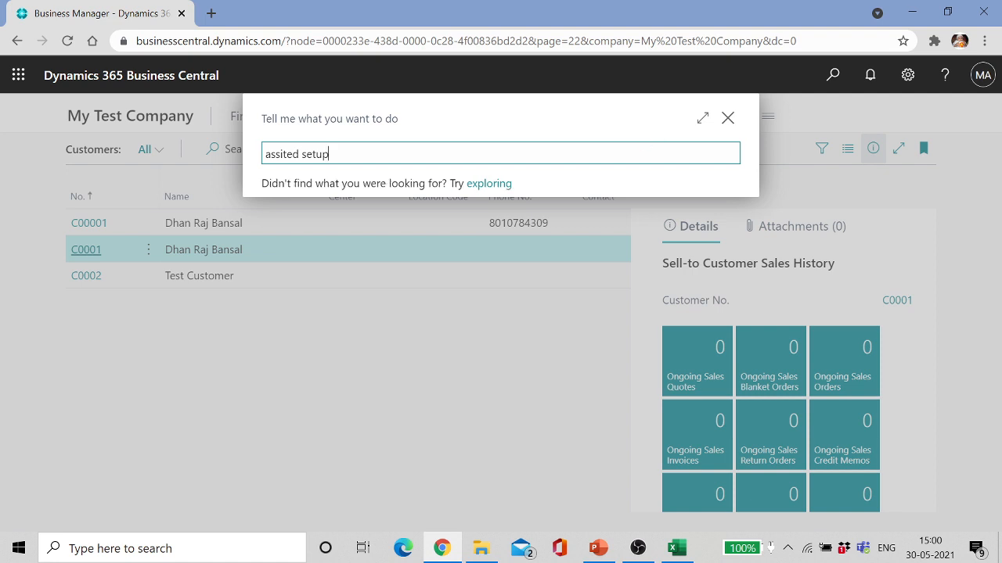
pyautogui.click(401, 222)
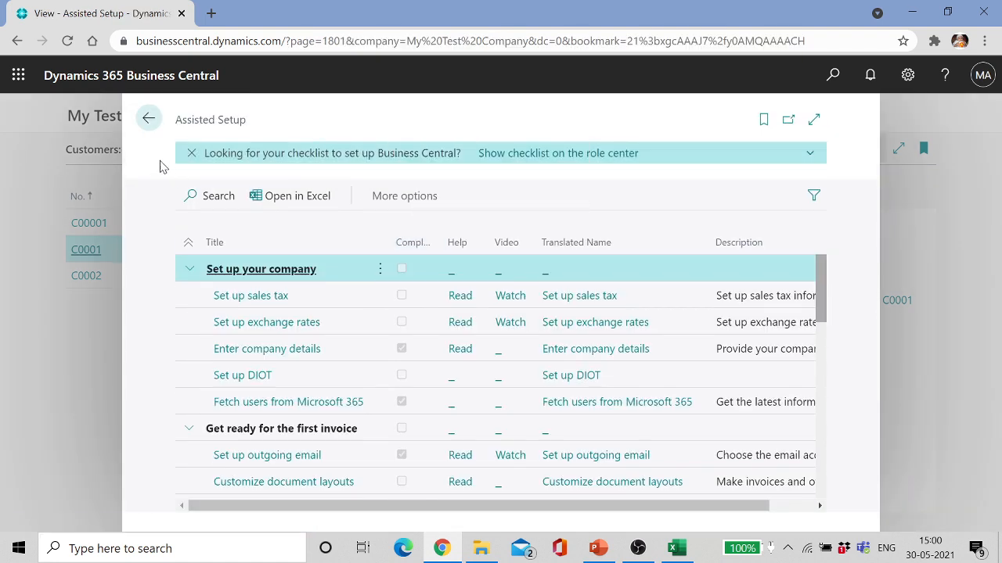
pyautogui.click(148, 118)
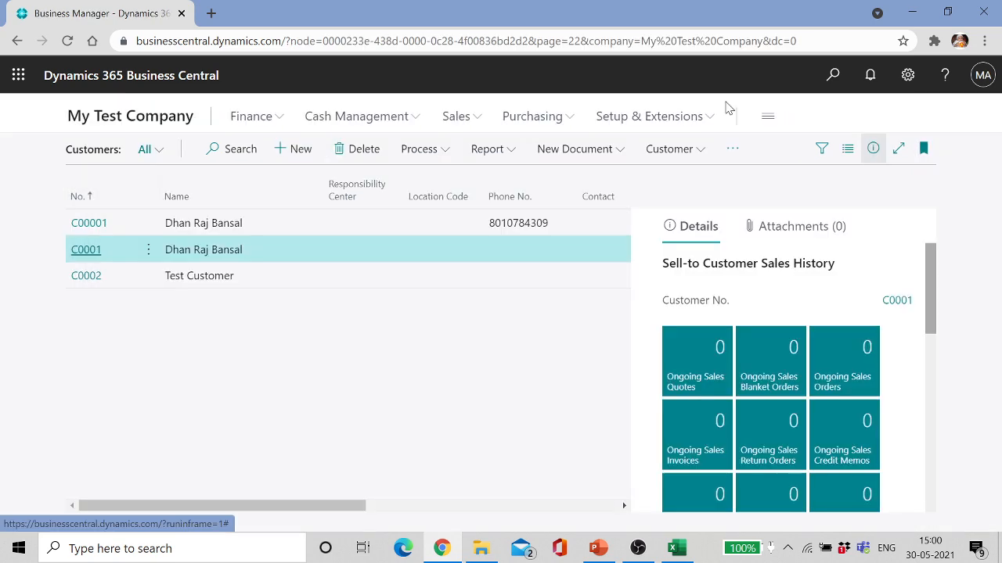
# Step: Review the allowed companies in My Settings without changes, then open Assisted setup from Settings
pyautogui.click(909, 77)
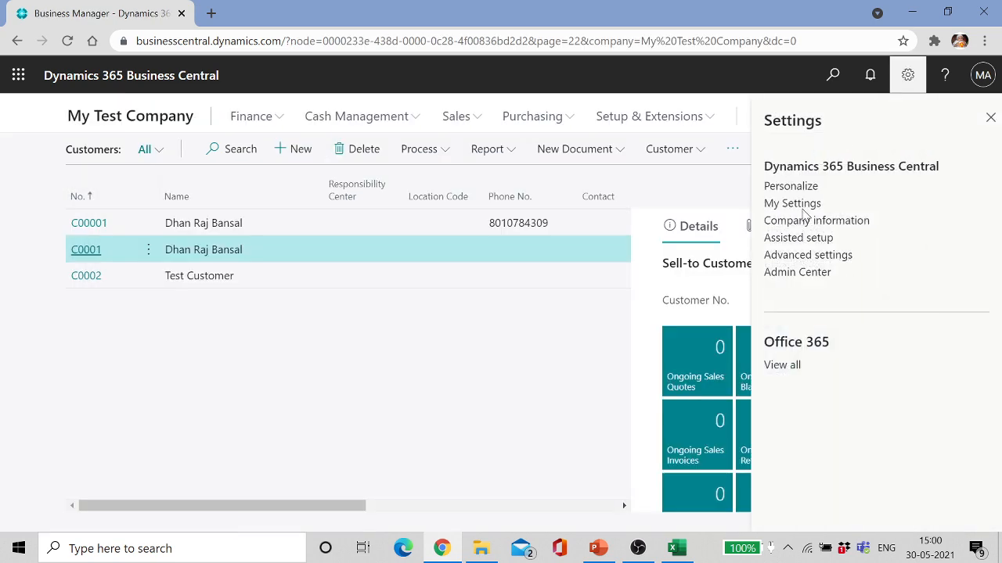
pyautogui.click(800, 203)
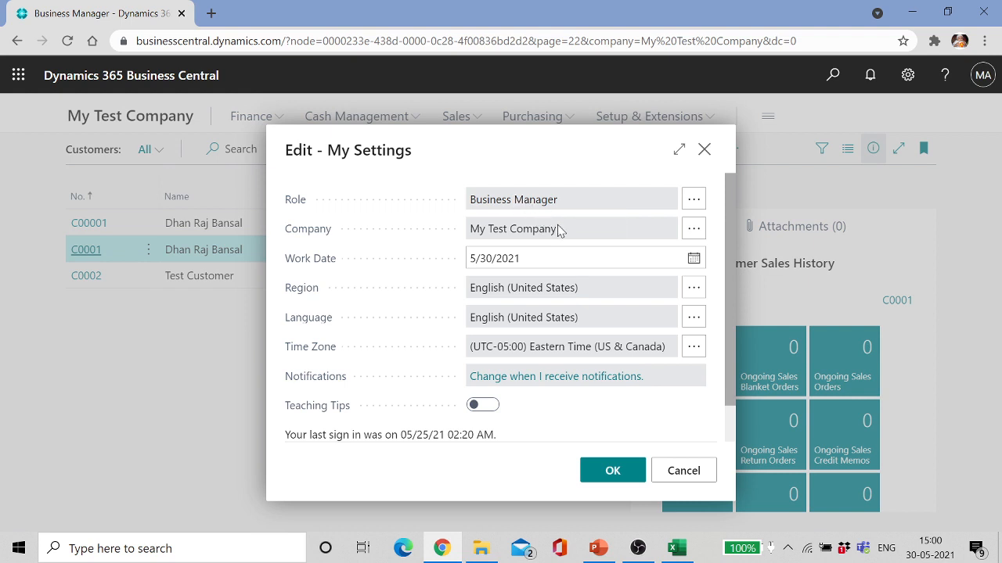
pyautogui.moveTo(730, 207); pyautogui.dragTo(729, 186)
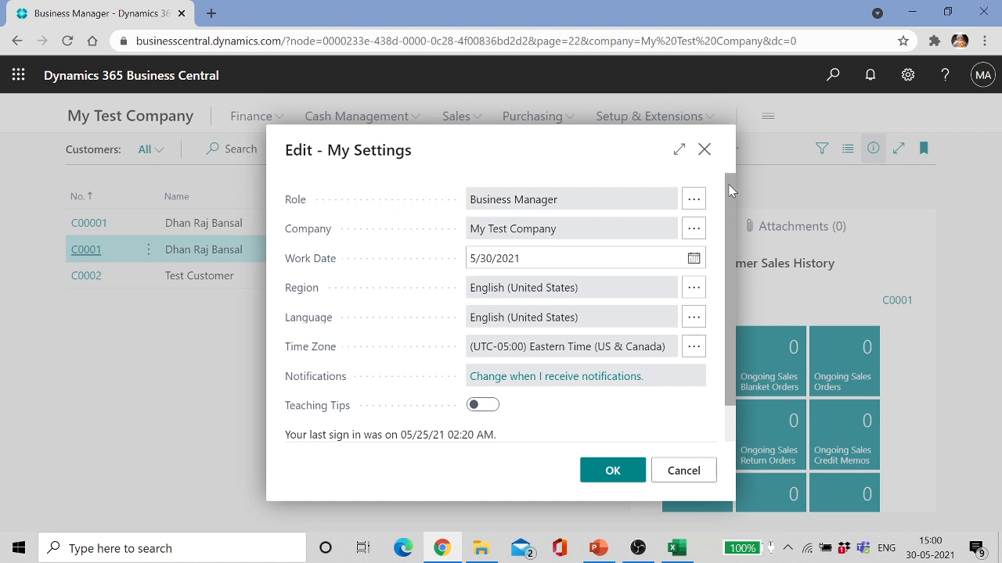
pyautogui.click(695, 230)
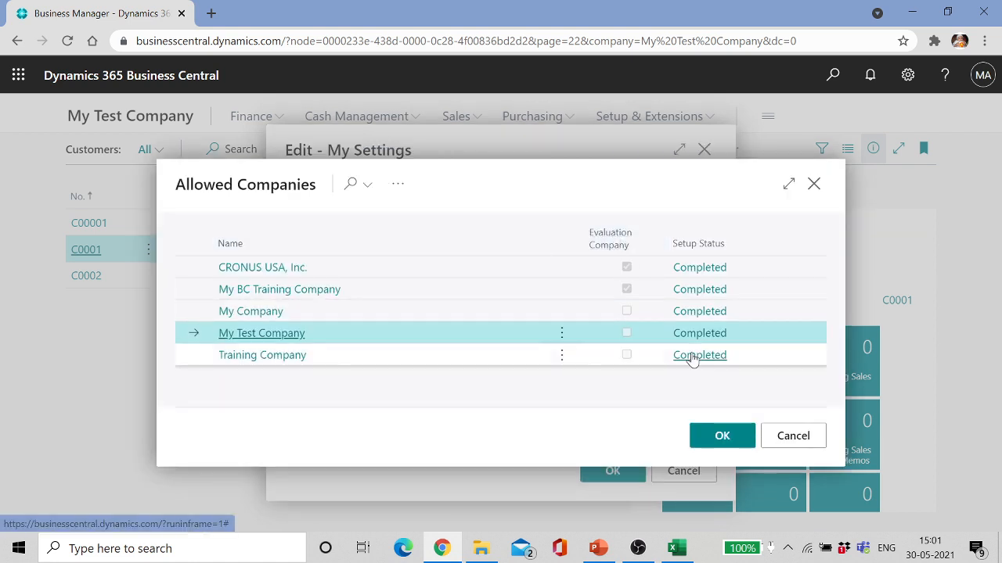
pyautogui.click(778, 435)
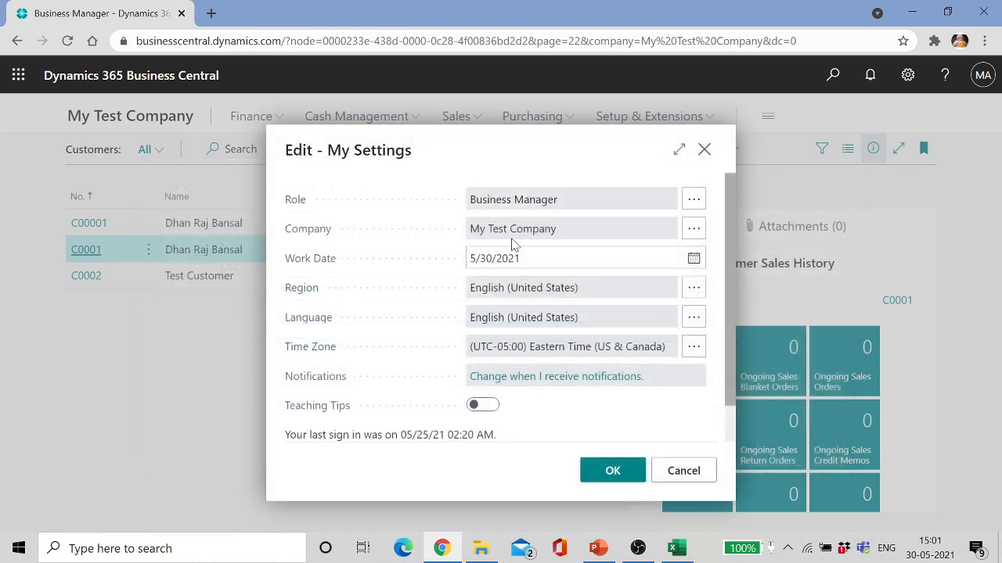
pyautogui.press('Escape')
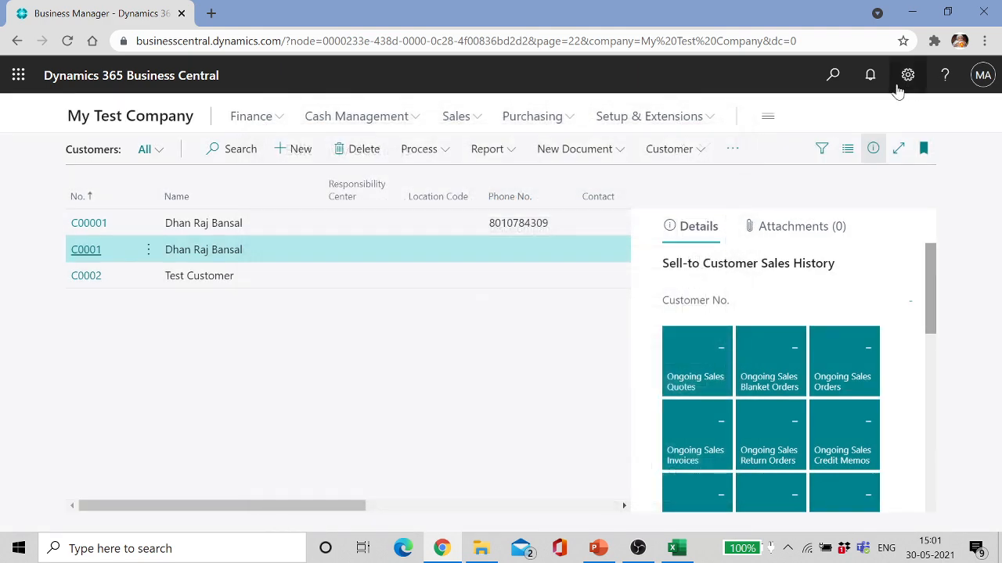
pyautogui.click(908, 76)
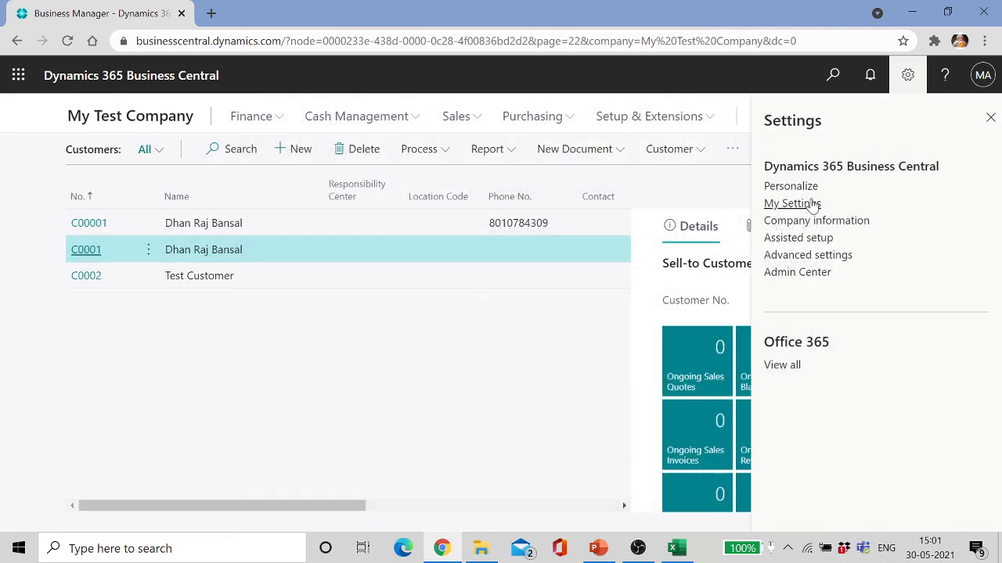
pyautogui.click(811, 239)
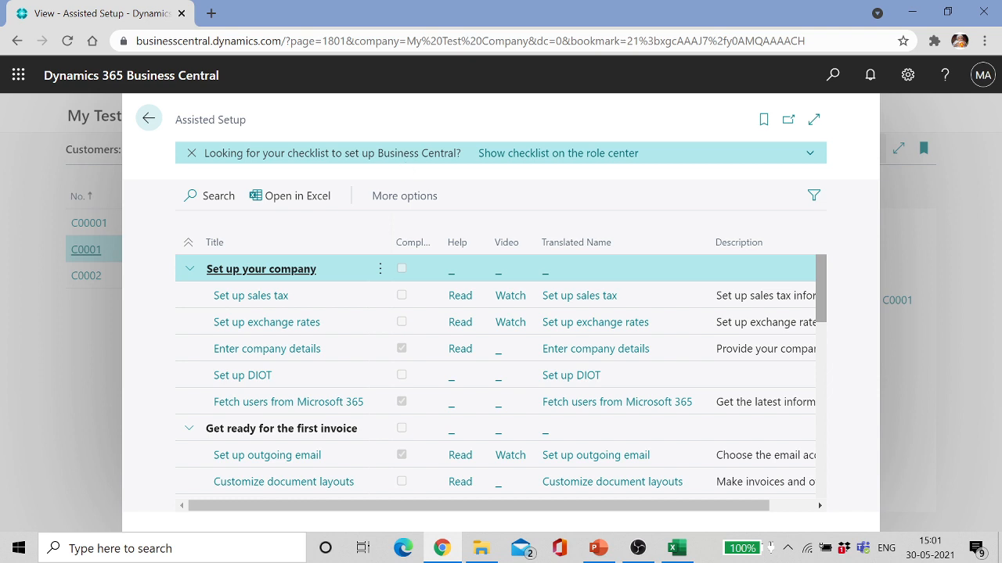
# Step: Dismiss the checklist banner, then open Set up exchange rates and close the empty services list
pyautogui.click(537, 161)
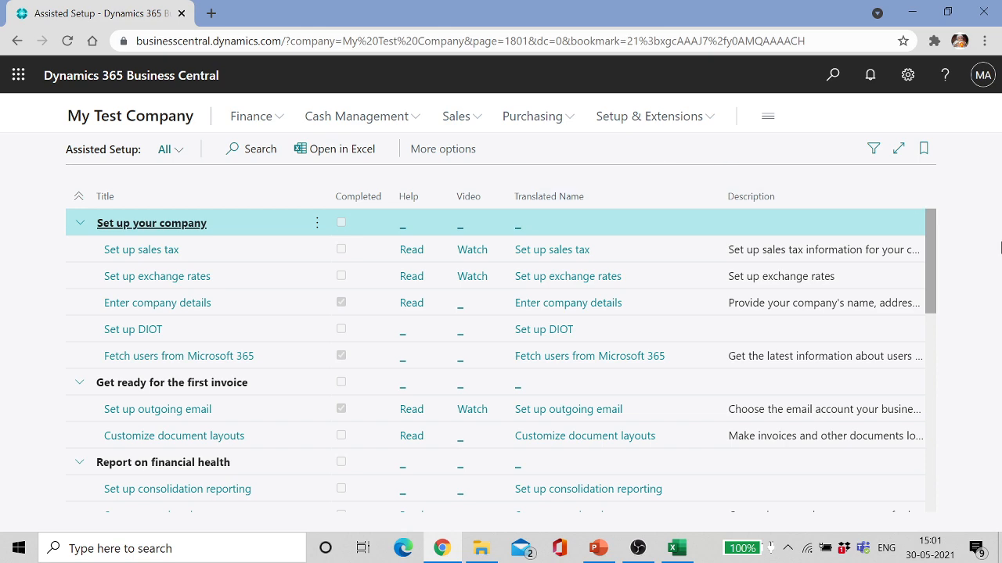
pyautogui.moveTo(931, 243); pyautogui.dragTo(933, 214)
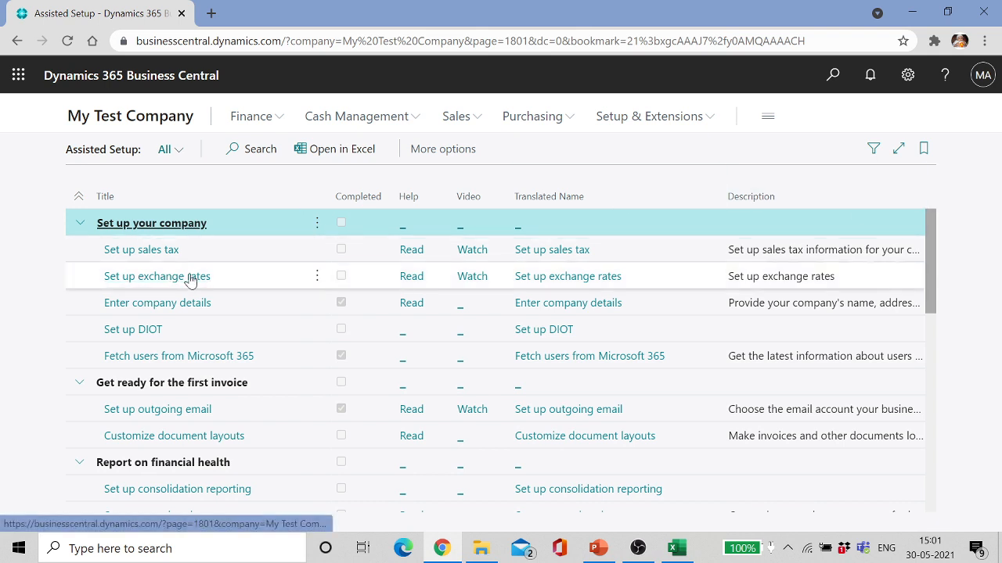
pyautogui.moveTo(189, 280); pyautogui.dragTo(258, 292)
pyautogui.click(259, 291)
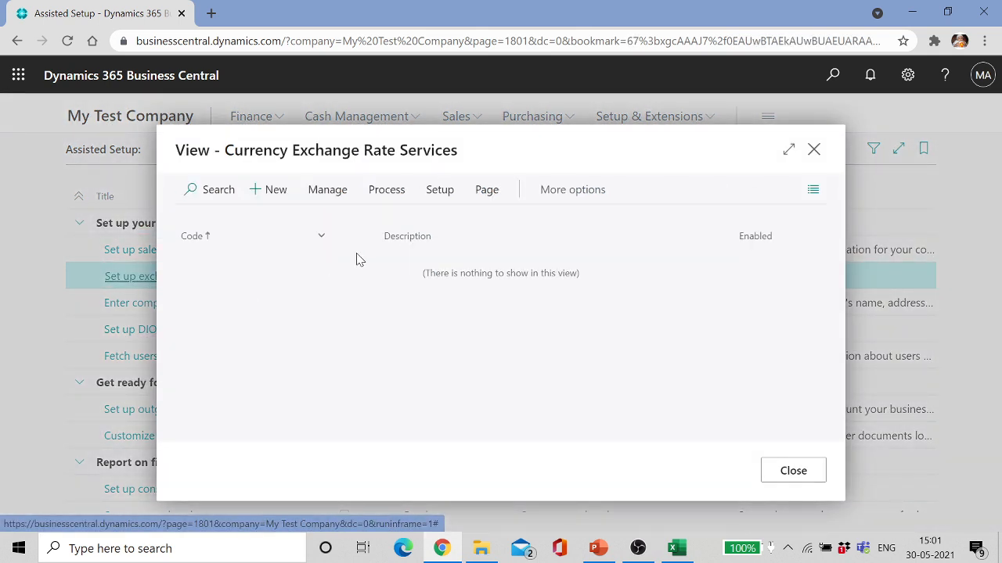
pyautogui.click(816, 157)
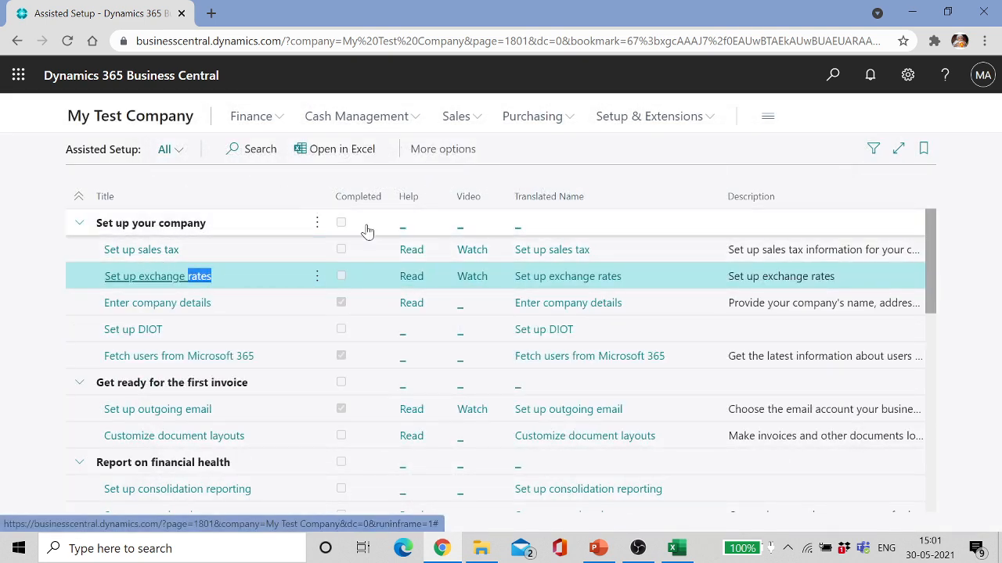
# Step: Present slide 12, Overview, through Migrate Data by Using the Assisted Setup, then minimize PowerPoint
pyautogui.click(601, 549)
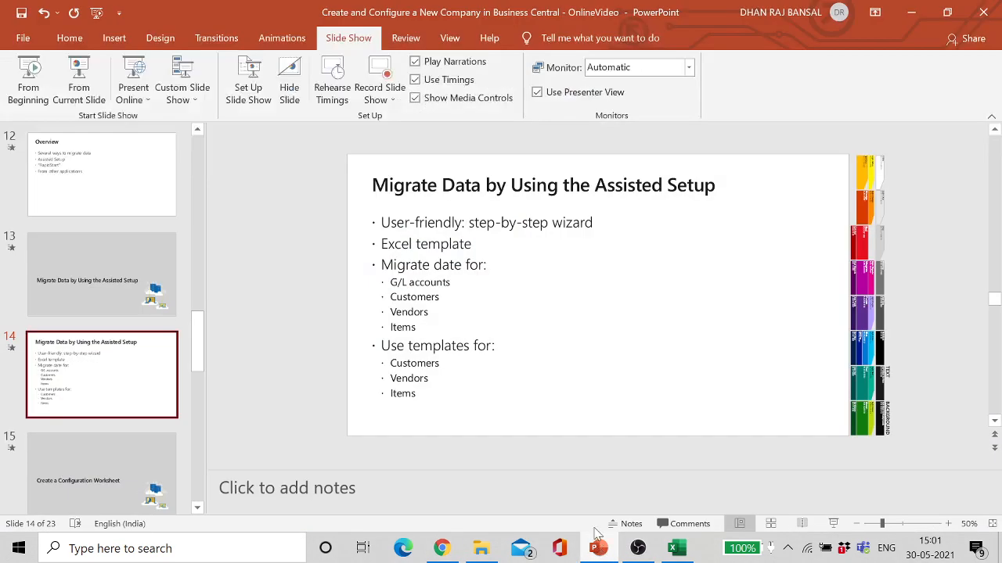
pyautogui.click(101, 289)
pyautogui.click(90, 181)
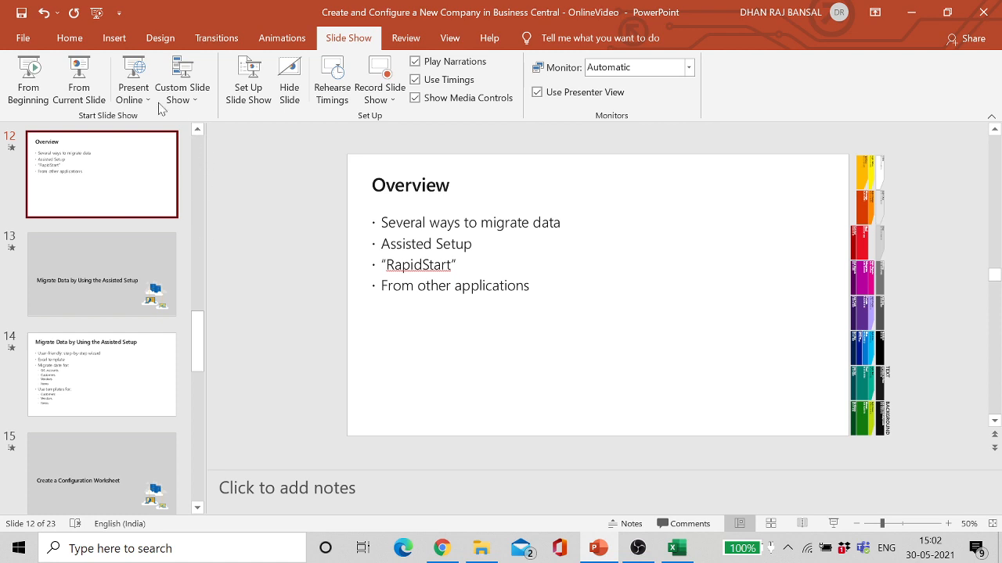
pyautogui.click(81, 86)
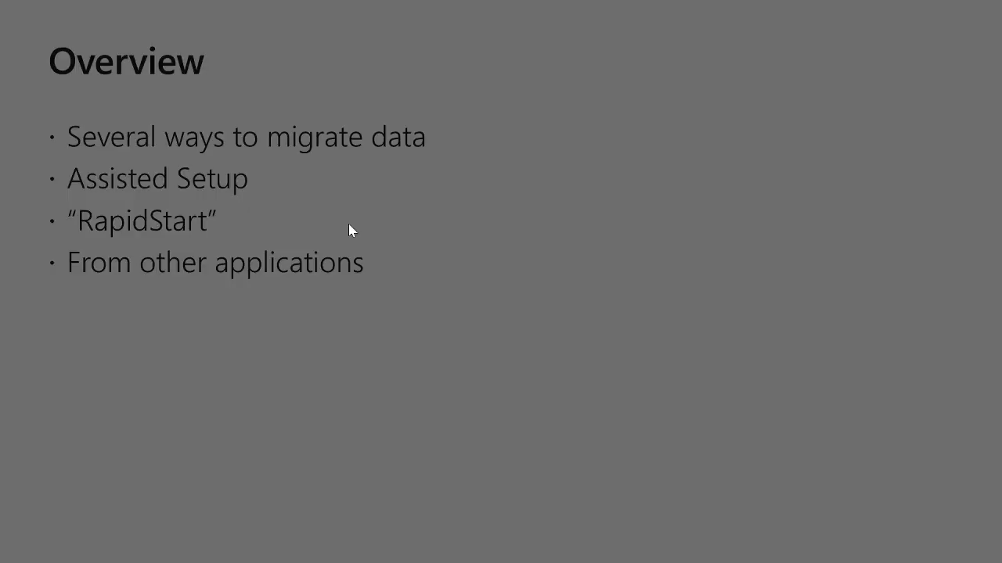
pyautogui.click(570, 277)
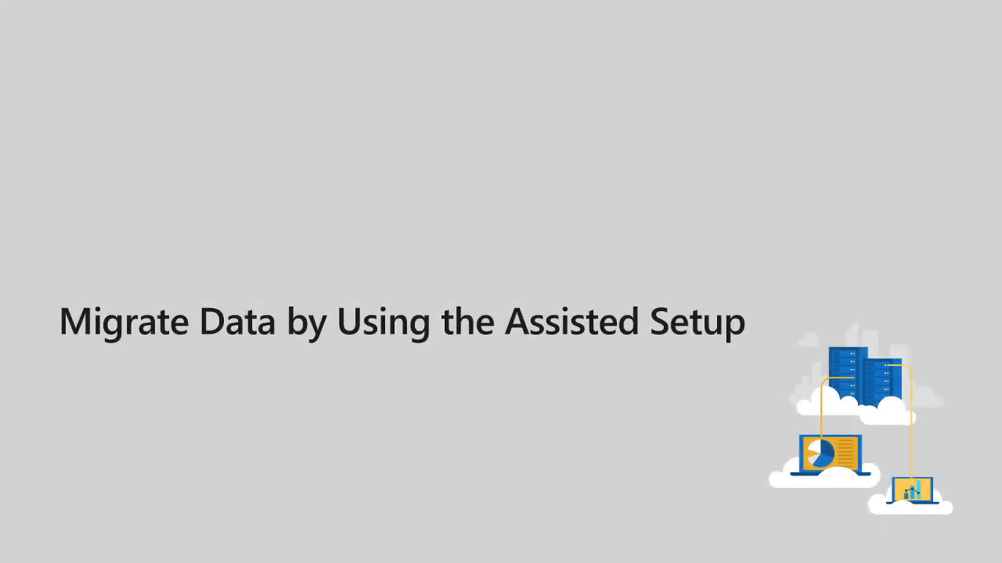
pyautogui.press('Left')
pyautogui.press('Escape')
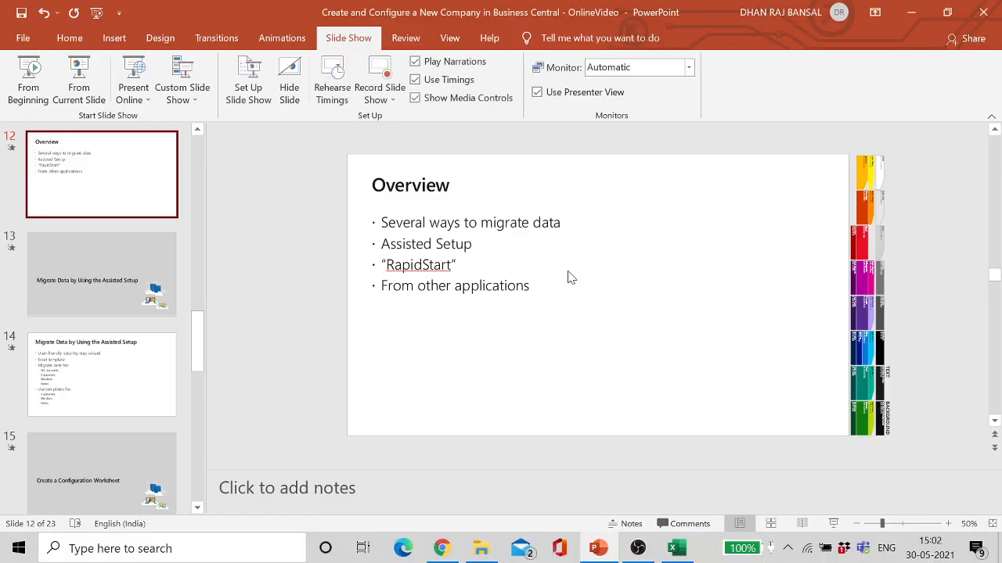
pyautogui.click(917, 13)
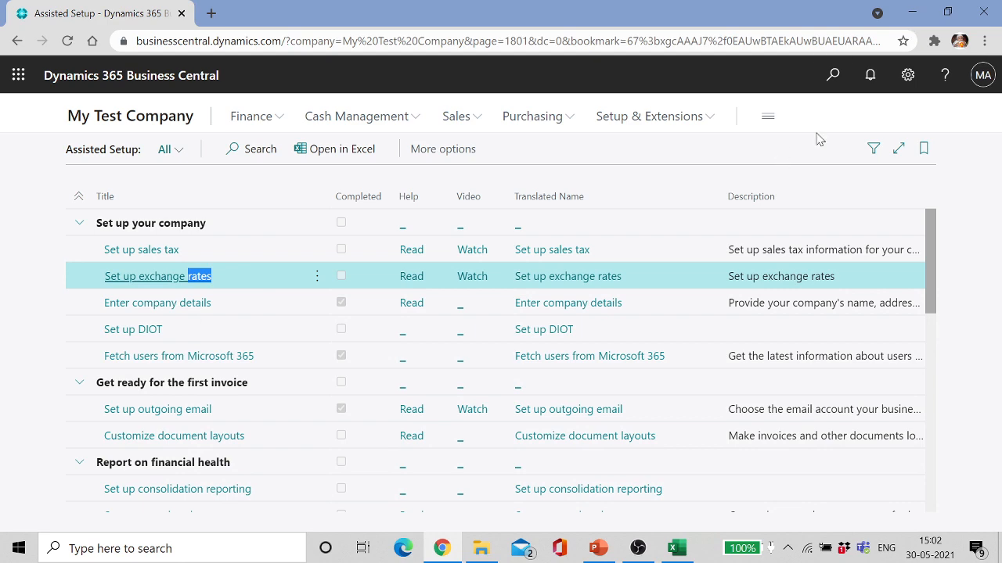
# Step: Open the Companies list and start the Copy Company action on CRONUS USA, Inc
pyautogui.click(835, 77)
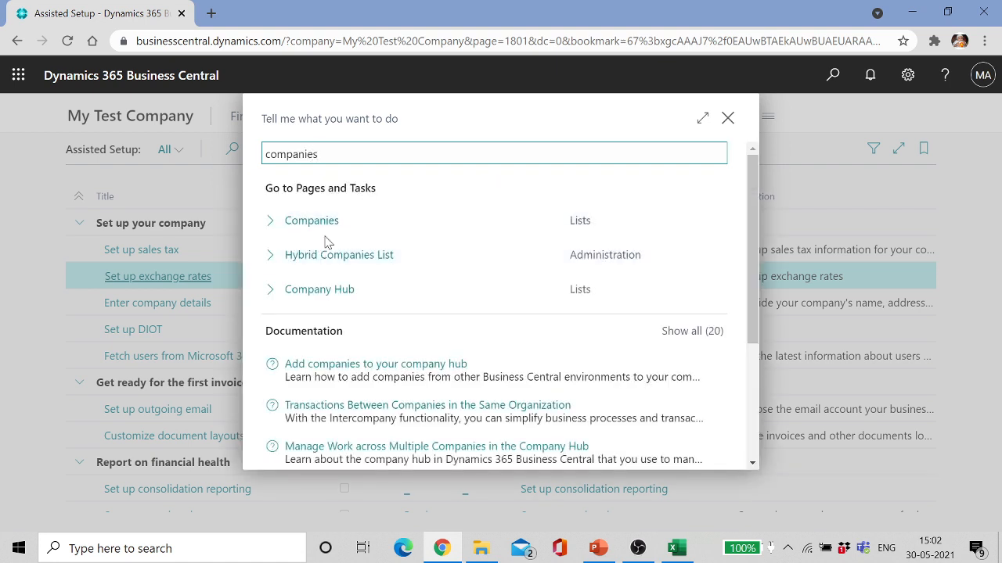
pyautogui.click(396, 219)
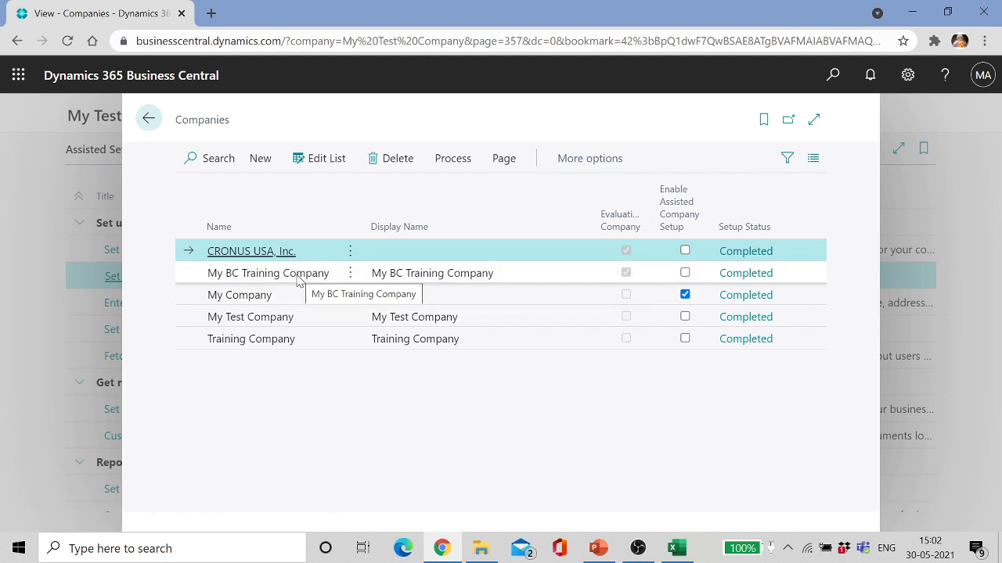
pyautogui.click(464, 162)
pyautogui.click(323, 270)
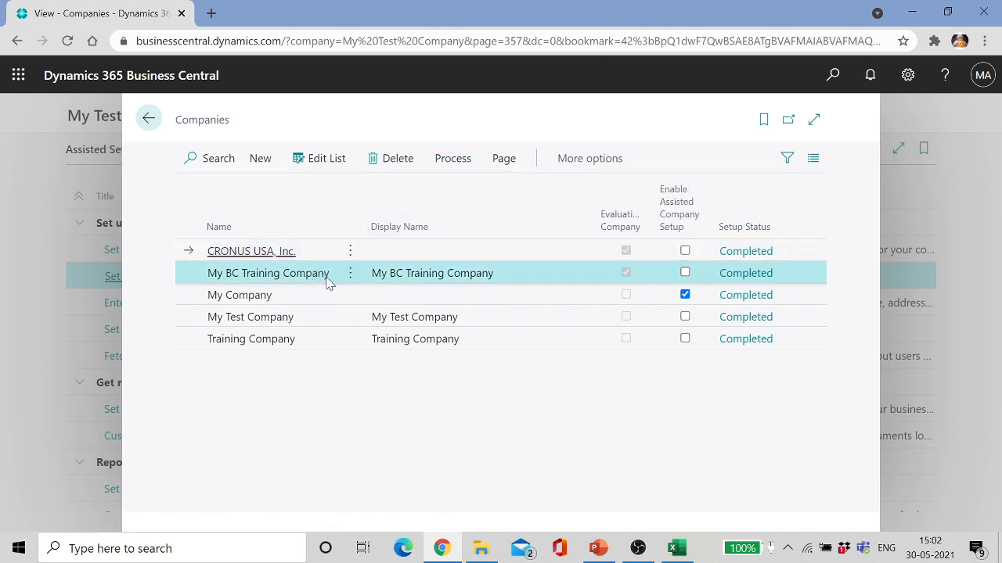
pyautogui.click(253, 258)
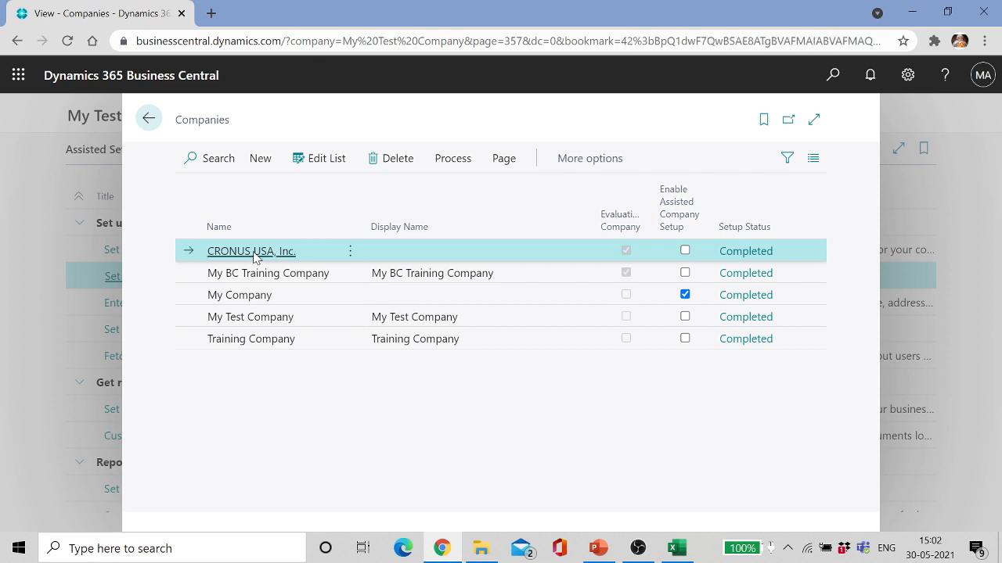
pyautogui.click(448, 159)
pyautogui.click(213, 194)
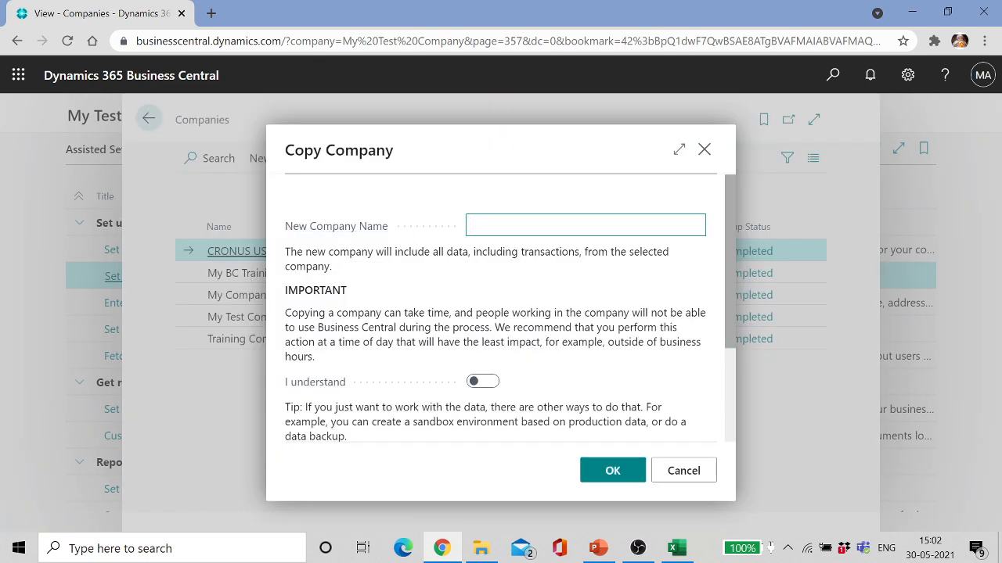
# Step: Name the new company Cronus2, acknowledge the copy warning, and confirm with OK
pyautogui.press('capslock')
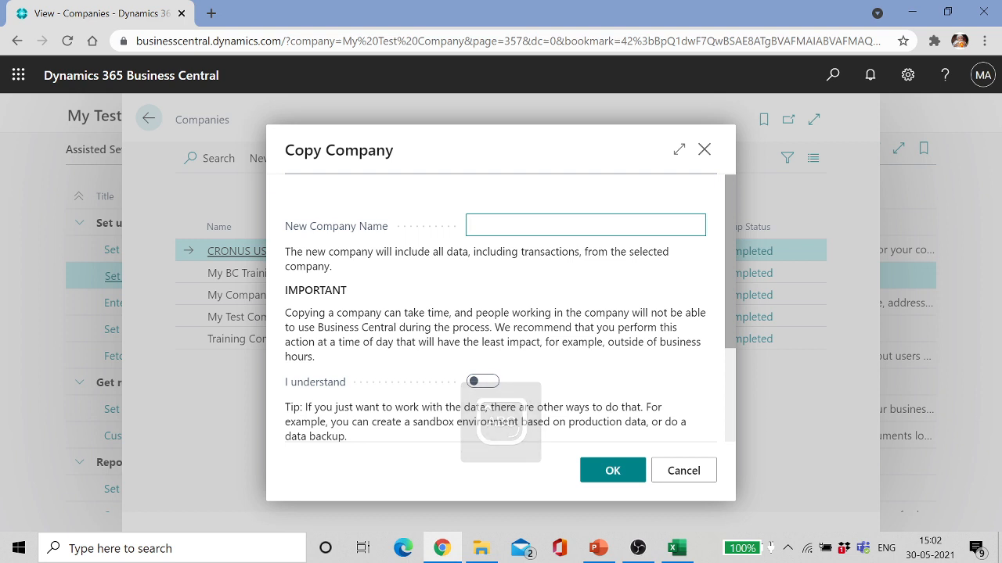
pyautogui.write('Cronus')
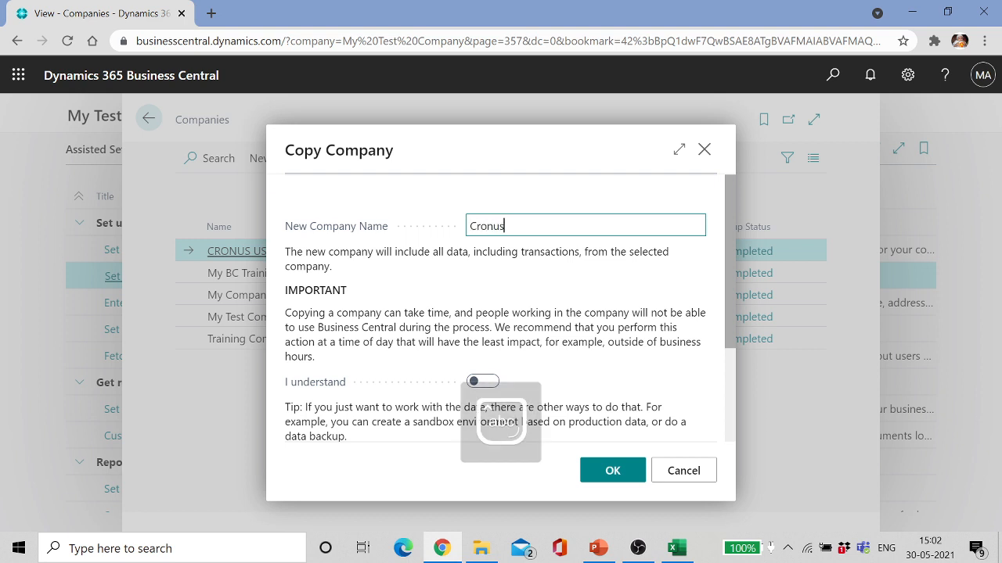
pyautogui.write('2')
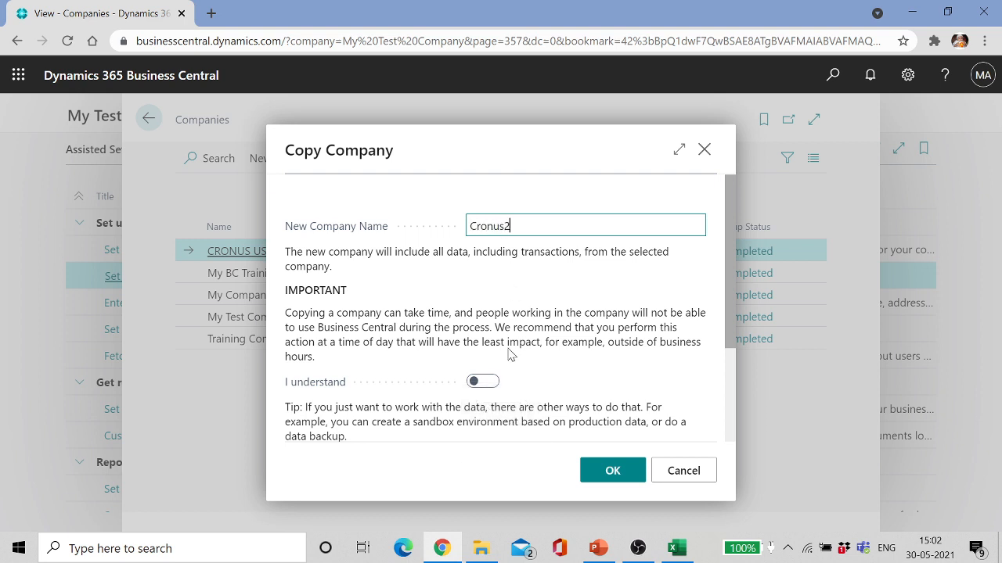
pyautogui.click(482, 381)
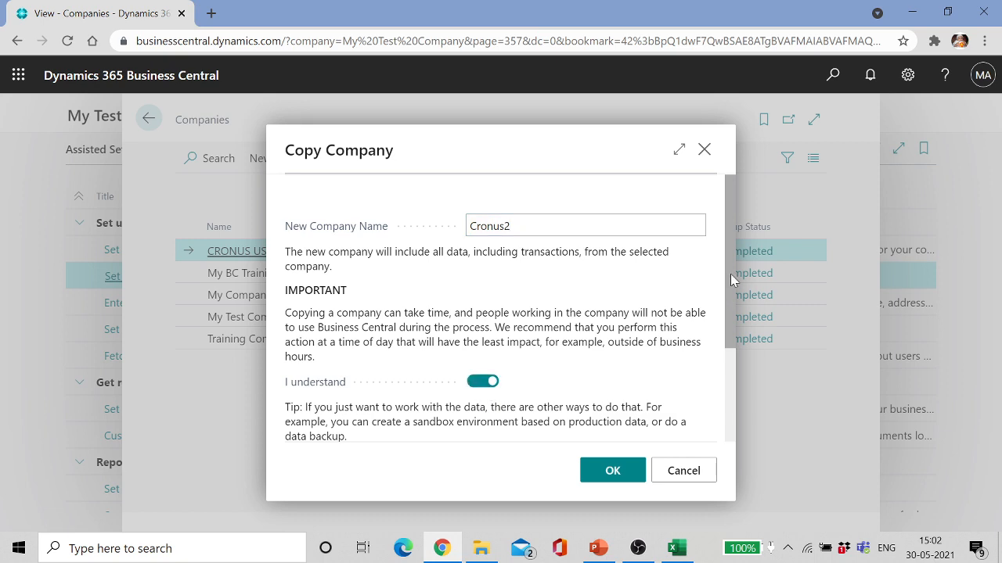
pyautogui.moveTo(730, 274); pyautogui.dragTo(742, 382)
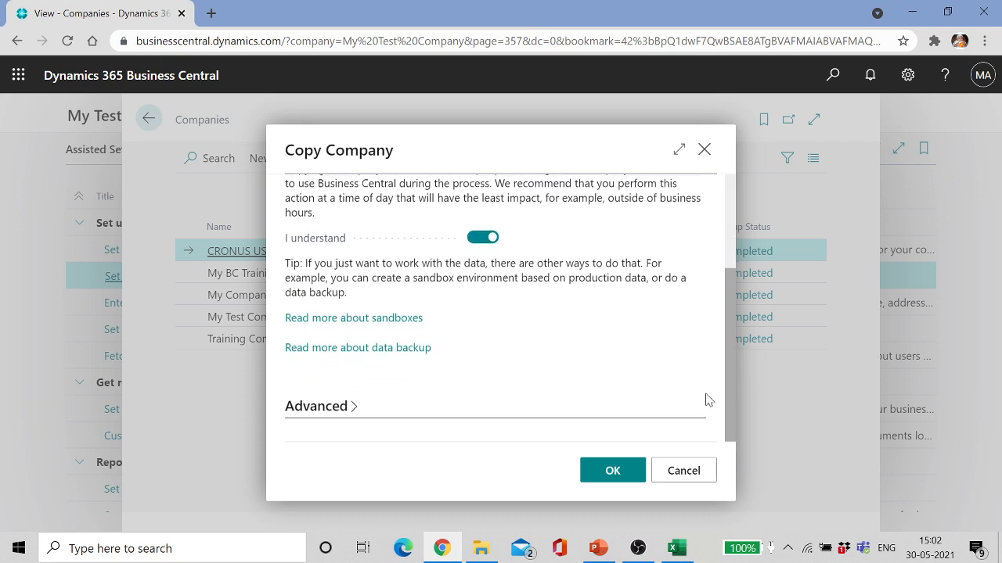
pyautogui.click(612, 470)
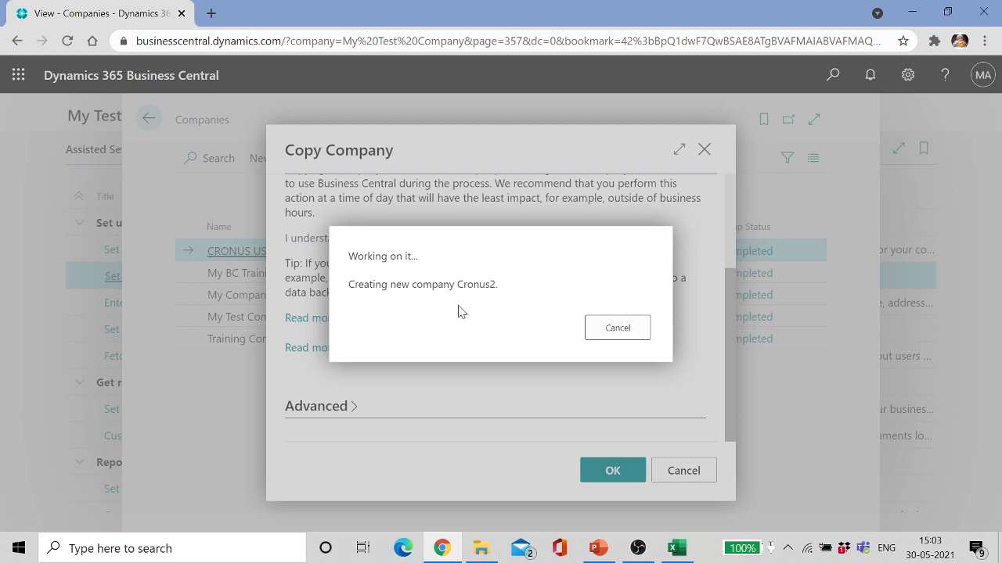
# Step: Present slides 8–10, Copy Company through Copy Data from an Existing Company, then minimize PowerPoint
pyautogui.click(599, 547)
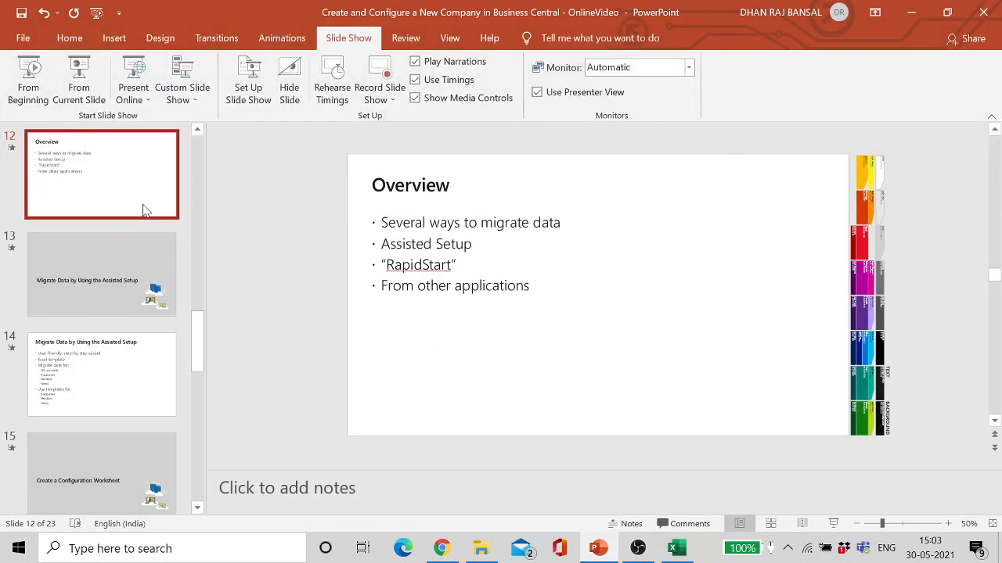
pyautogui.moveTo(197, 331); pyautogui.dragTo(191, 288)
pyautogui.scroll(2, 73, 266)
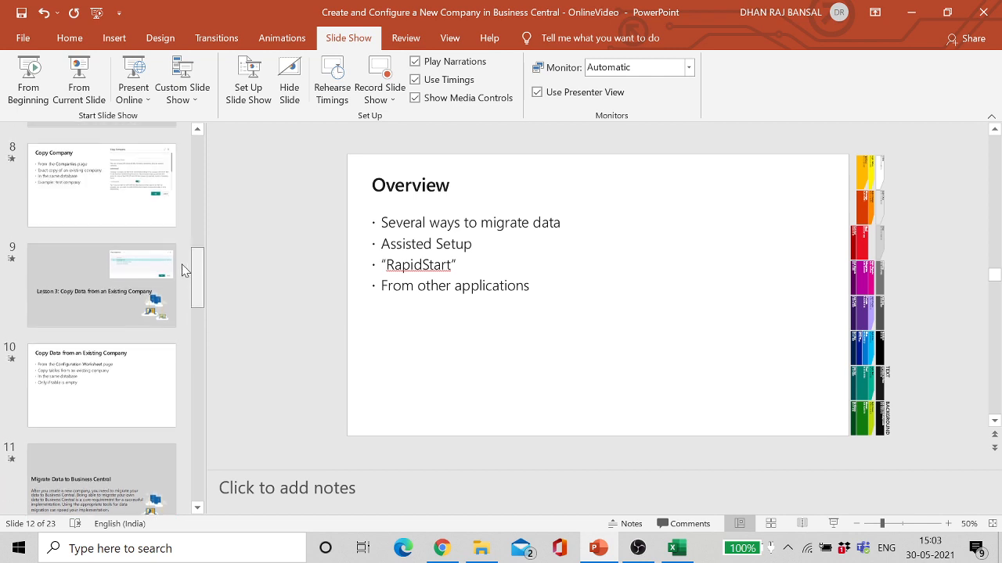
pyautogui.click(83, 179)
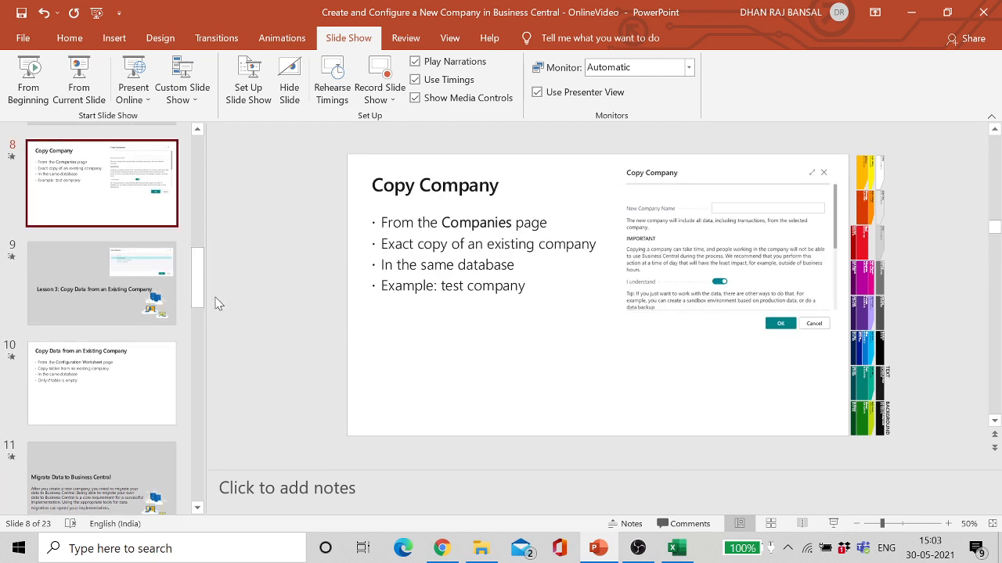
pyautogui.click(78, 86)
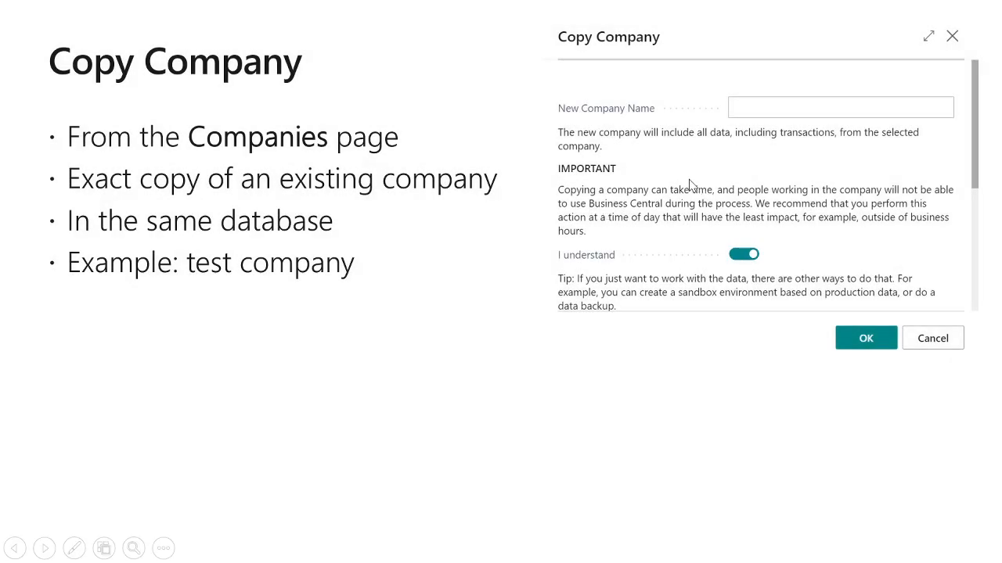
pyautogui.click(690, 180)
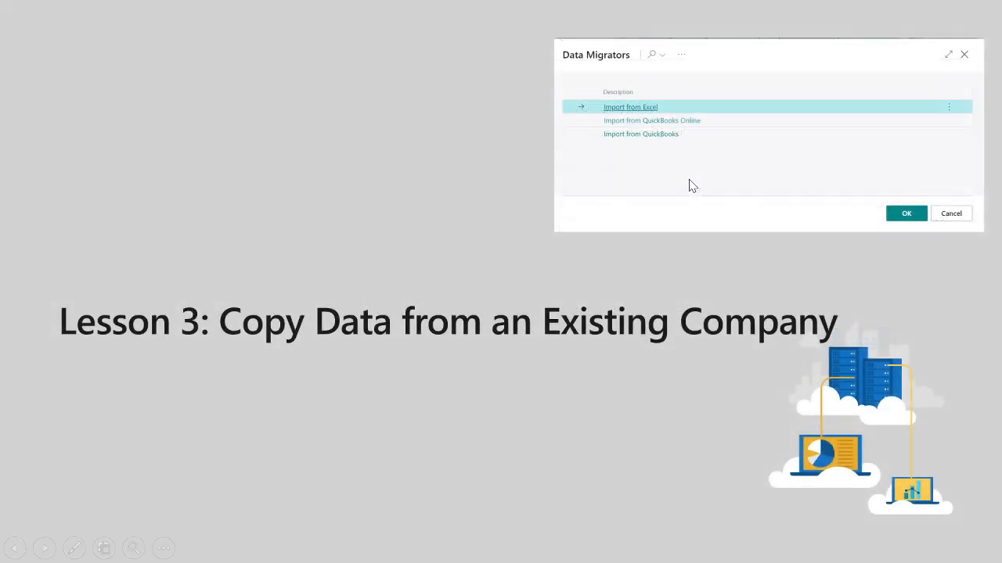
pyautogui.click(689, 186)
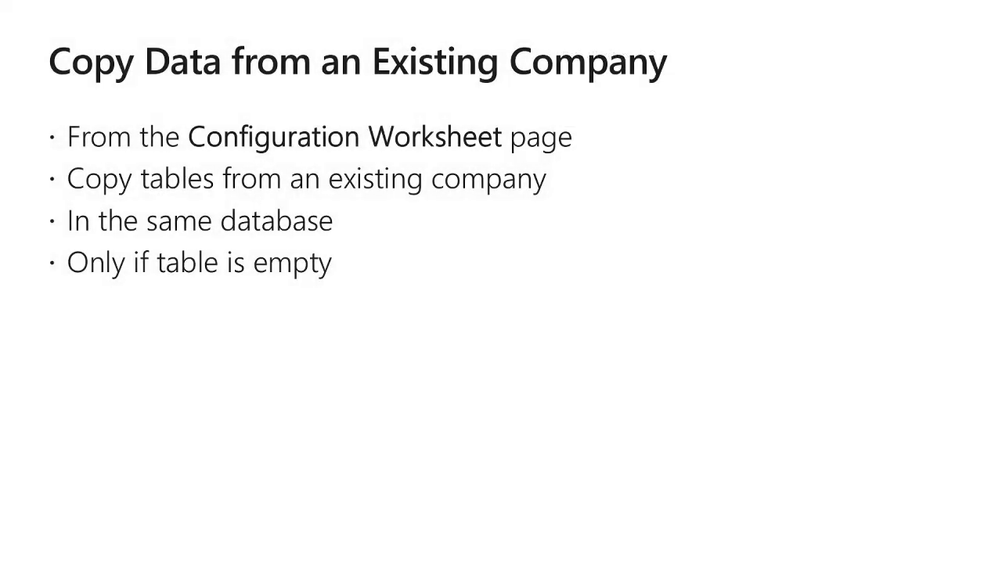
pyautogui.press('Escape')
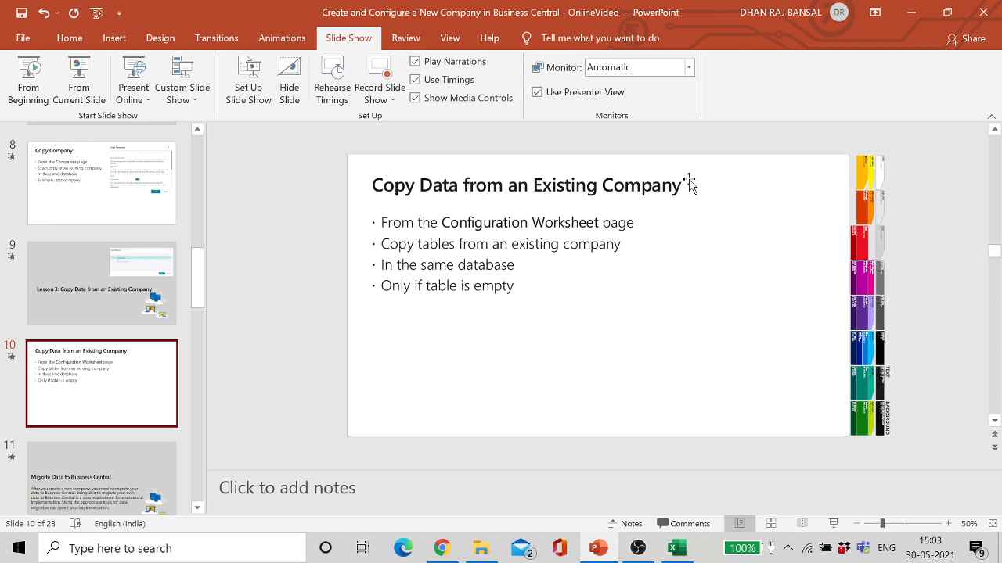
pyautogui.click(914, 14)
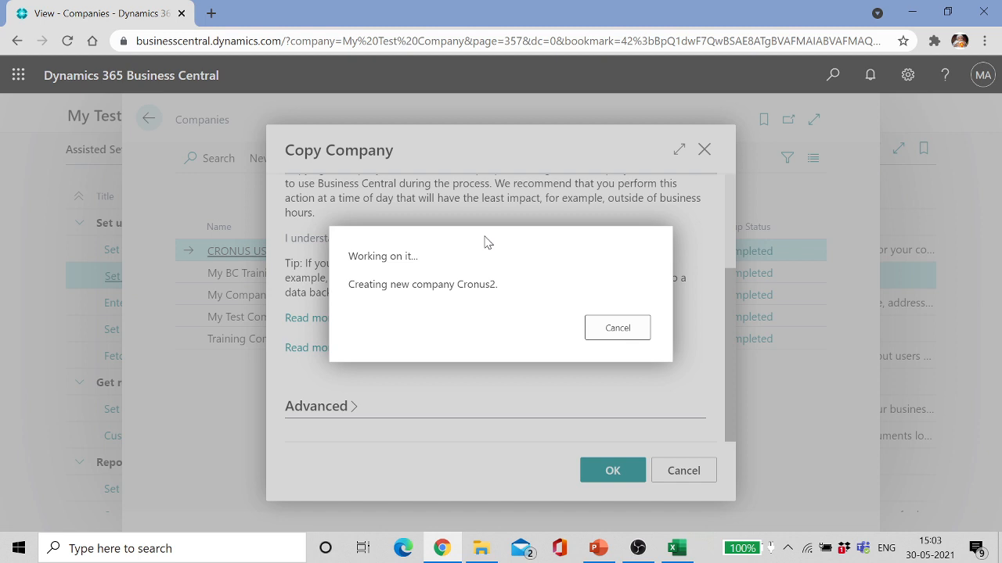
# Step: Open a new browser tab and load businesscentral.dynamics.com from the 'busine' address suggestion
pyautogui.click(212, 14)
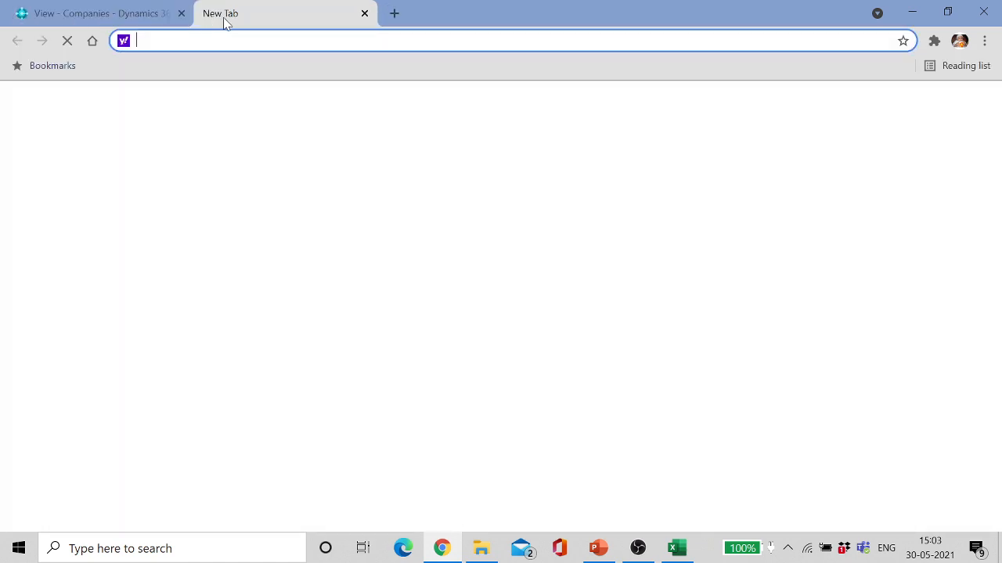
pyautogui.write('businesscentral.dynamics.com')
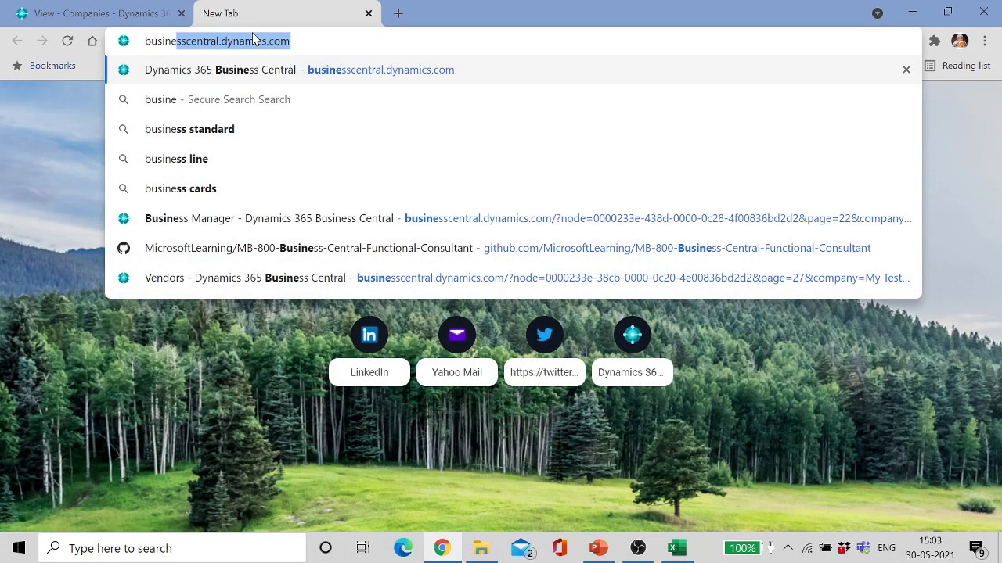
pyautogui.click(217, 74)
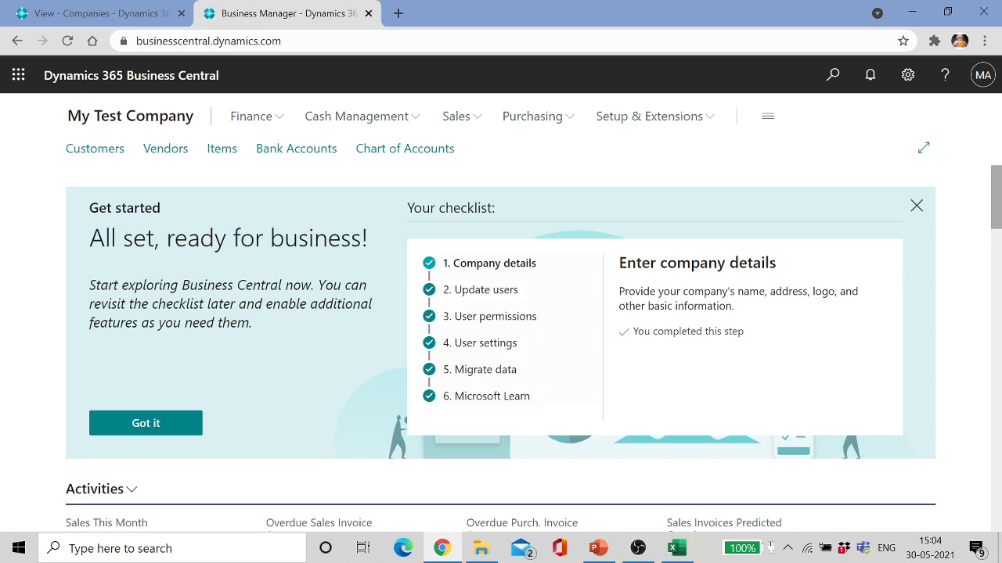
# Step: Collapse the Get started checklist and set CRONUS USA, Inc. as the company in My Settings
pyautogui.click(495, 266)
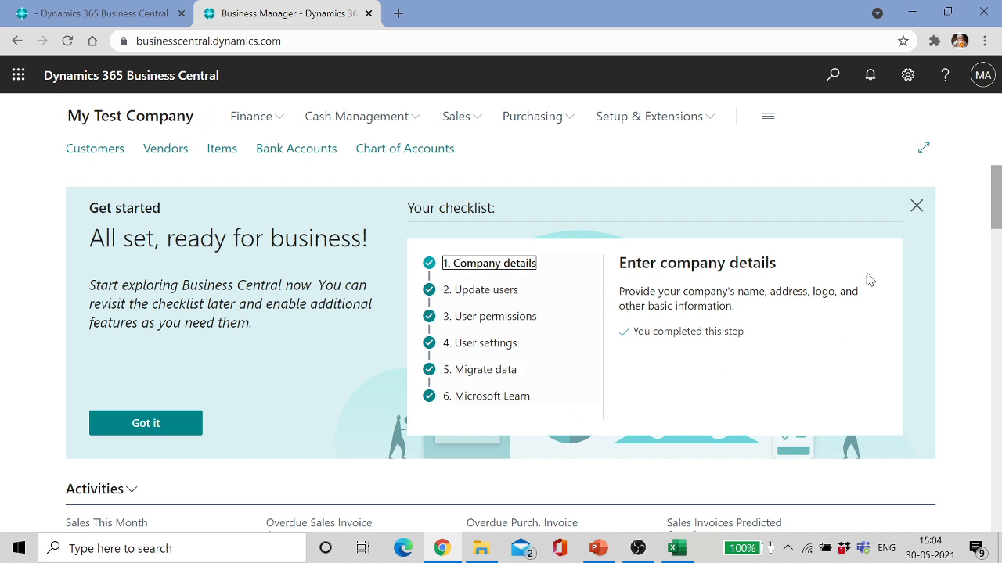
pyautogui.click(915, 206)
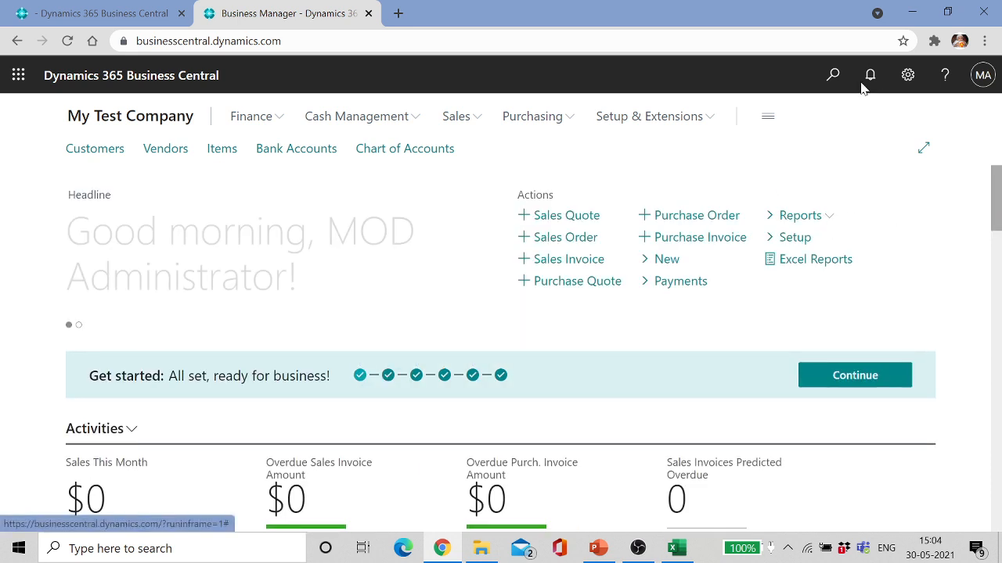
pyautogui.click(834, 75)
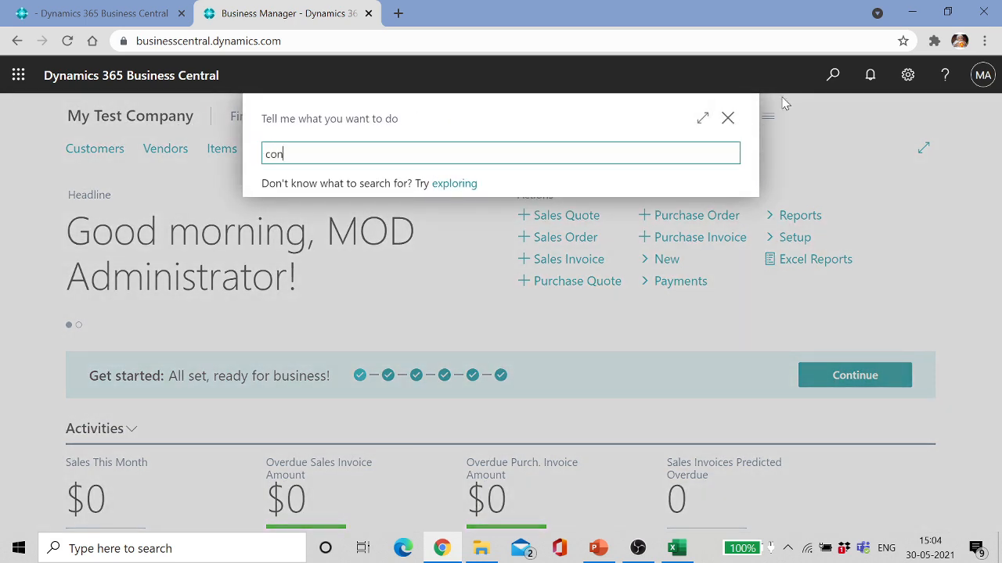
pyautogui.click(730, 119)
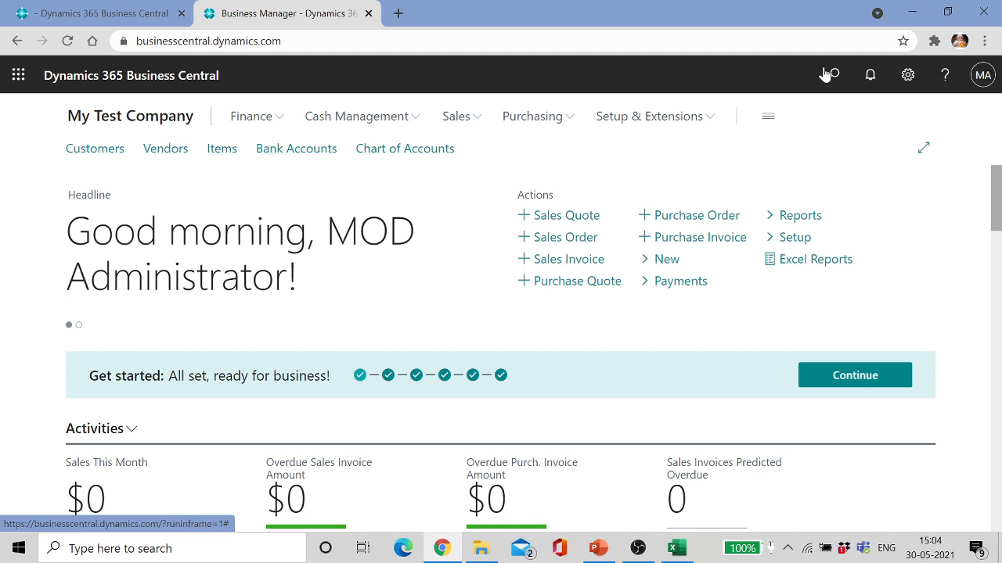
pyautogui.click(907, 74)
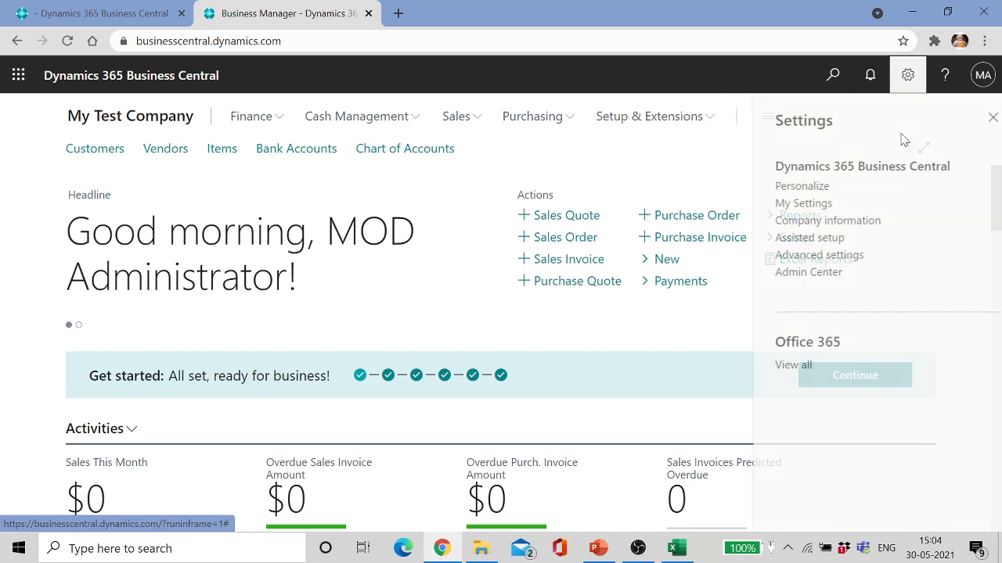
pyautogui.click(806, 205)
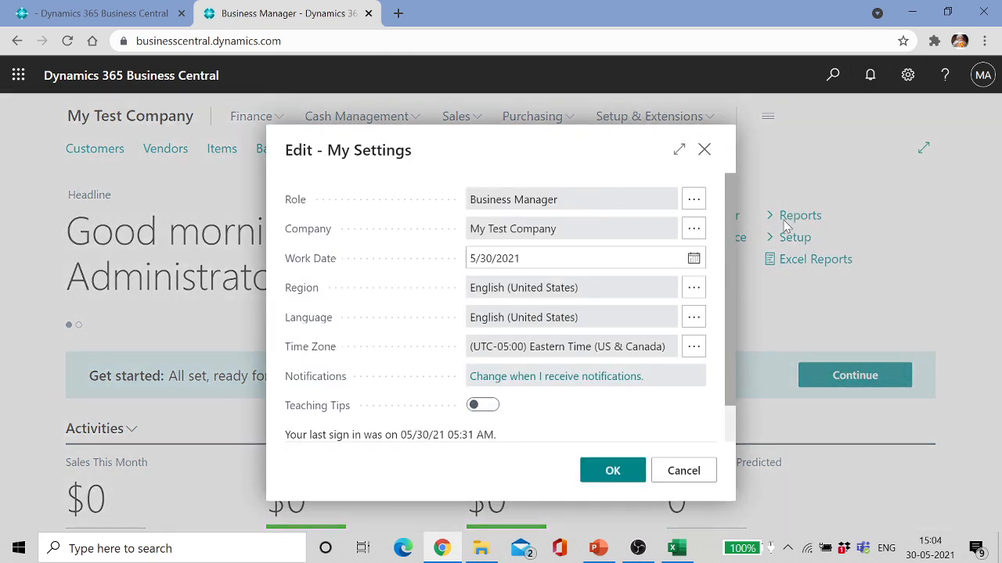
pyautogui.click(693, 229)
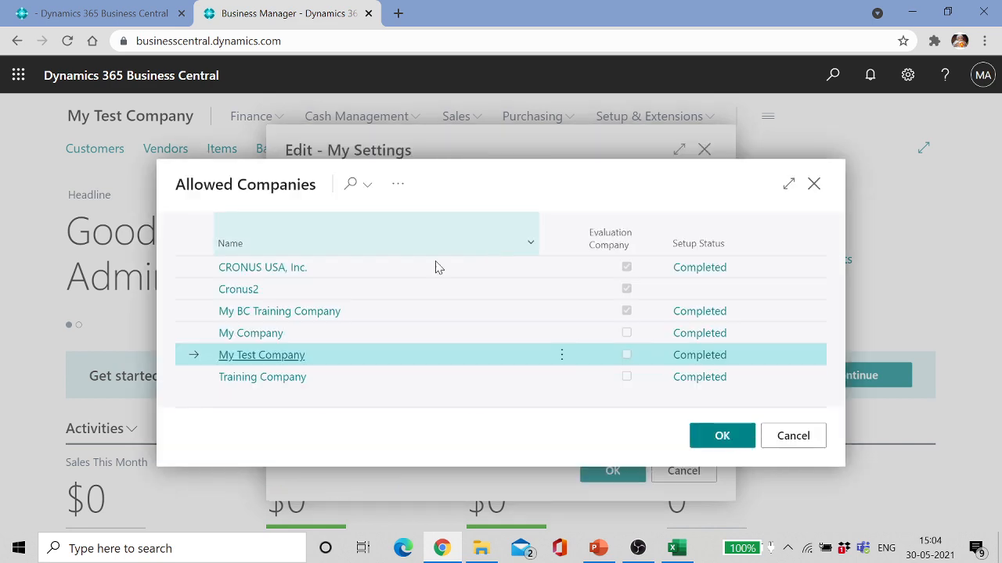
pyautogui.click(293, 268)
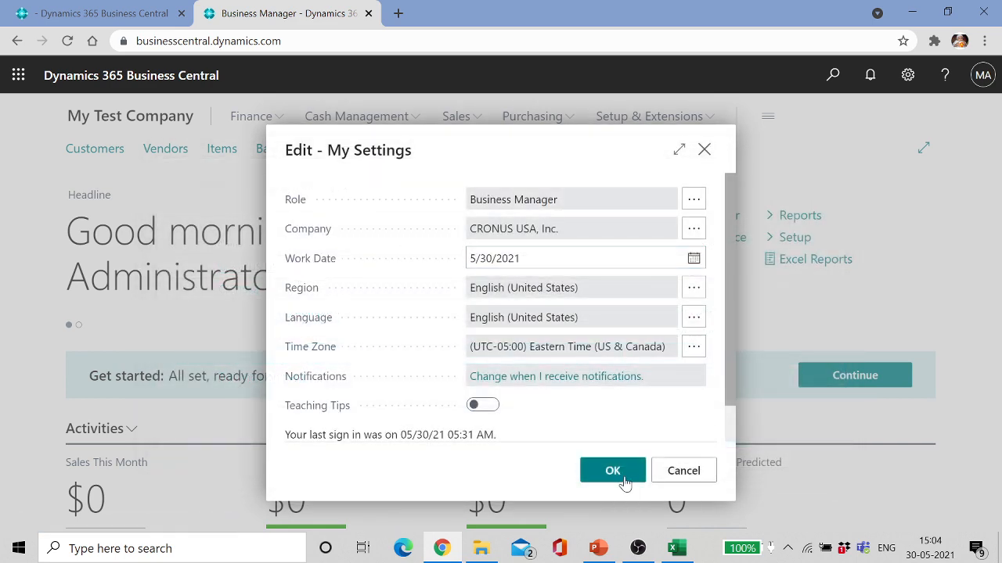
pyautogui.click(624, 472)
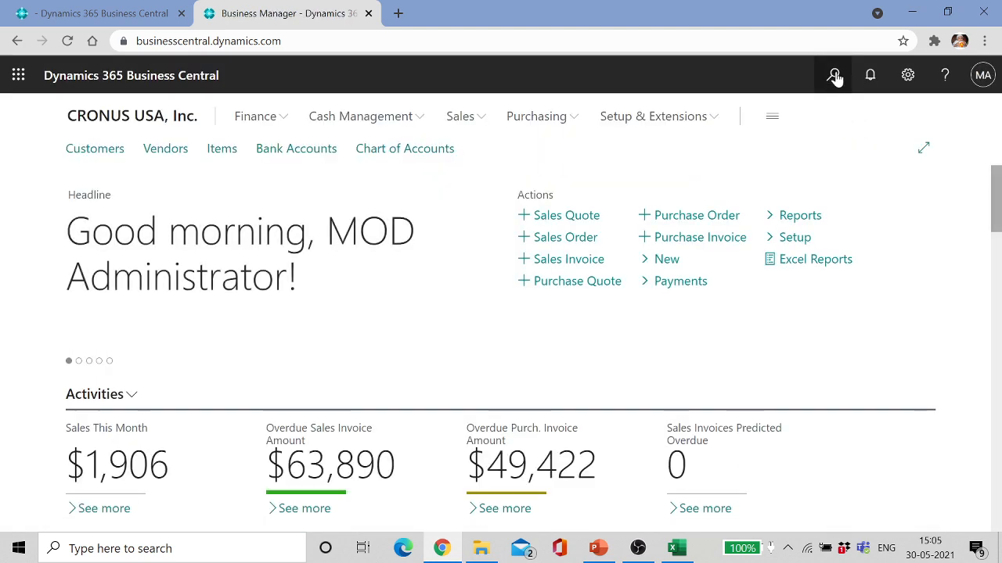
# Step: Open the Configuration Worksheet and select the Customer table line
pyautogui.click(834, 76)
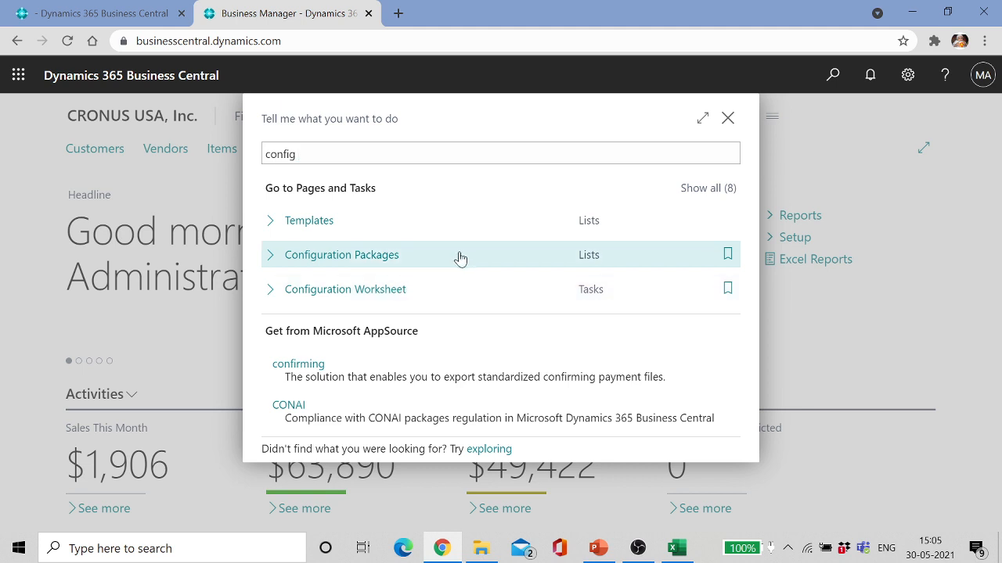
pyautogui.click(432, 255)
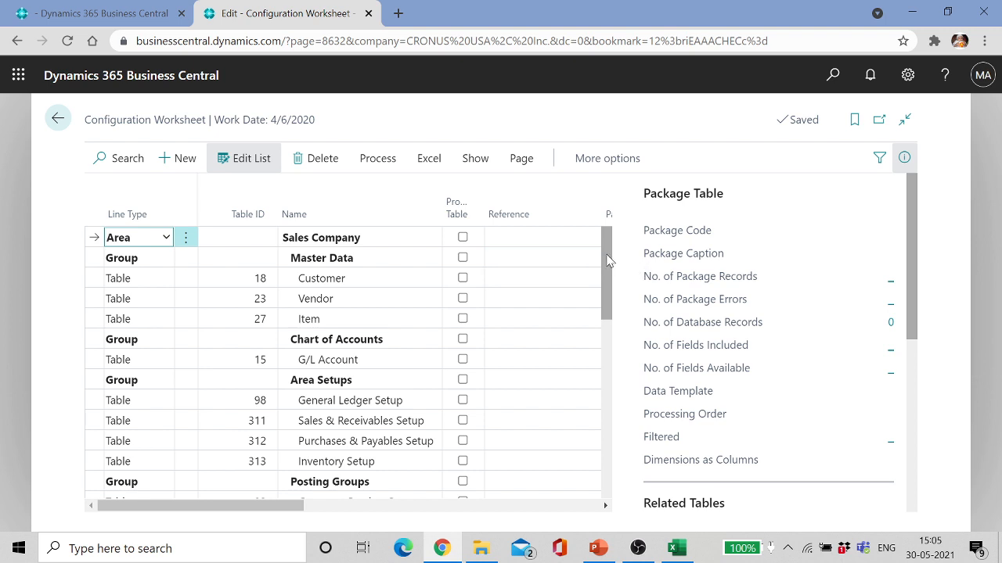
pyautogui.click(319, 283)
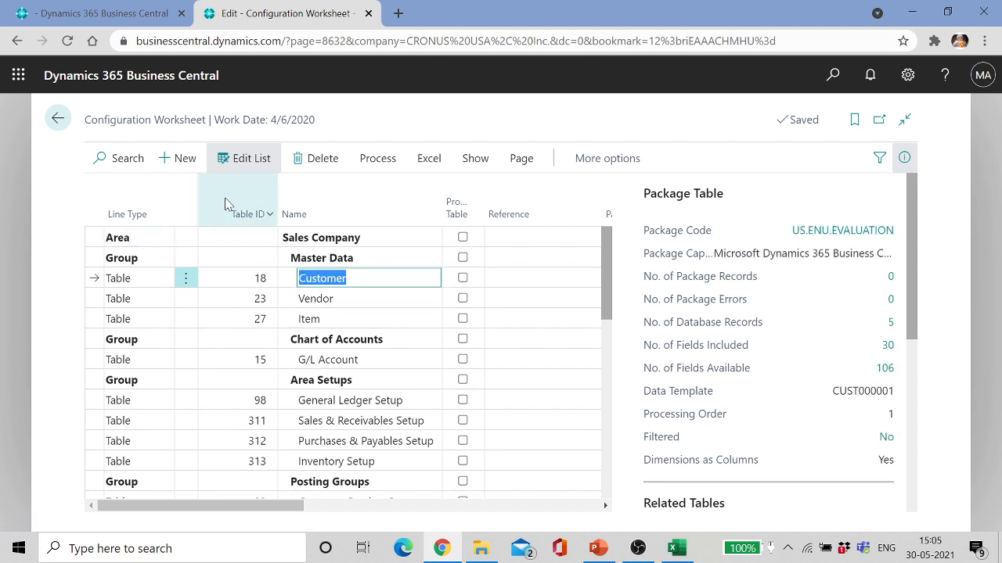
# Step: Insert a blank line above Customer, delete it again, and show the Process actions
pyautogui.click(189, 162)
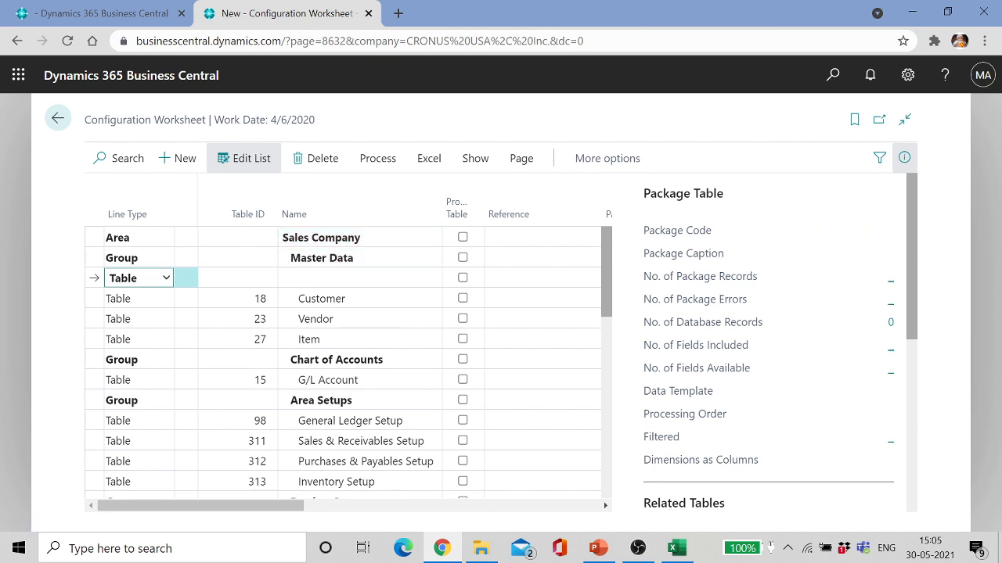
pyautogui.click(345, 278)
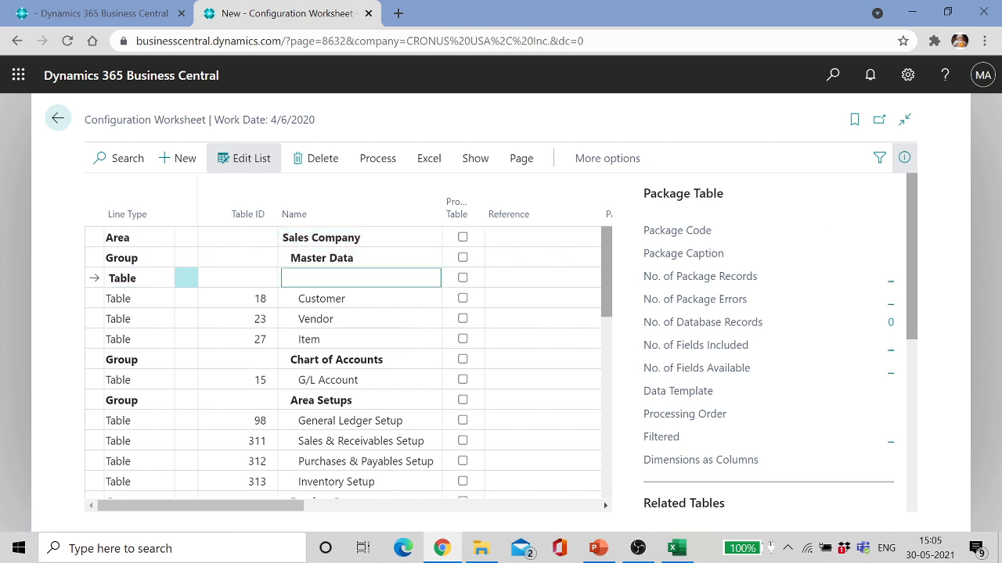
pyautogui.click(312, 161)
pyautogui.click(566, 353)
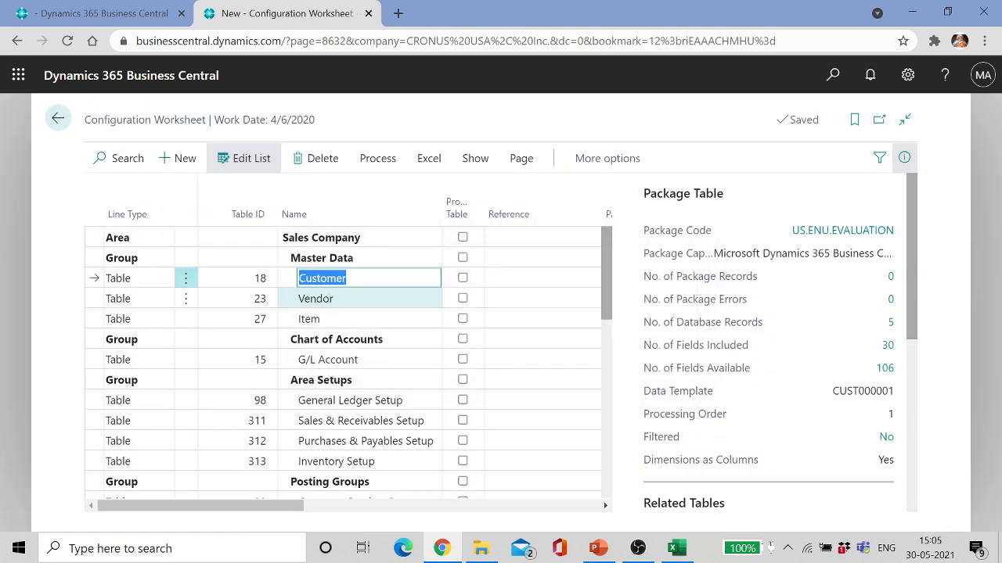
pyautogui.click(379, 159)
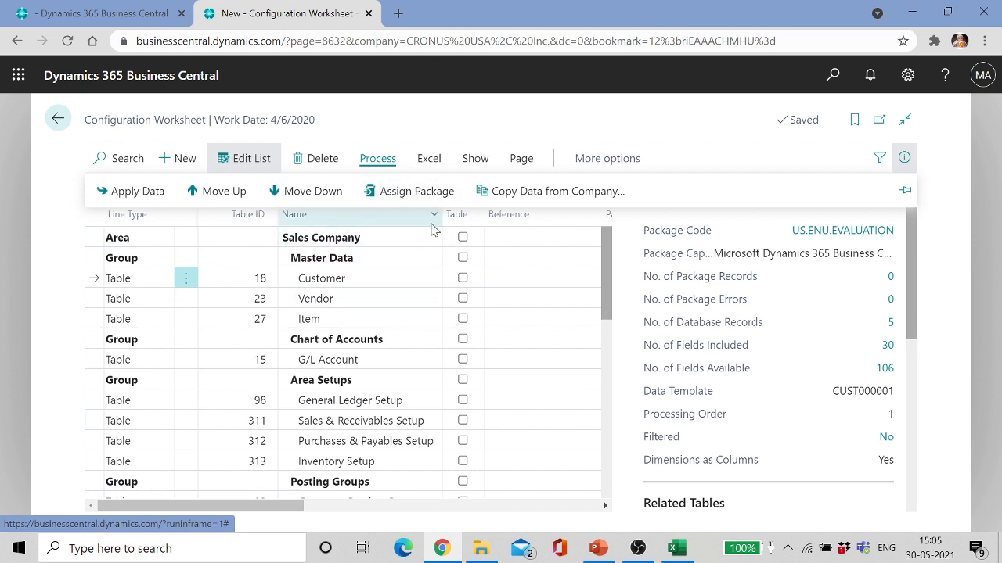
# Step: Browse the worksheet's Excel, Show, Page and Actions menus in the action bar
pyautogui.press('Escape')
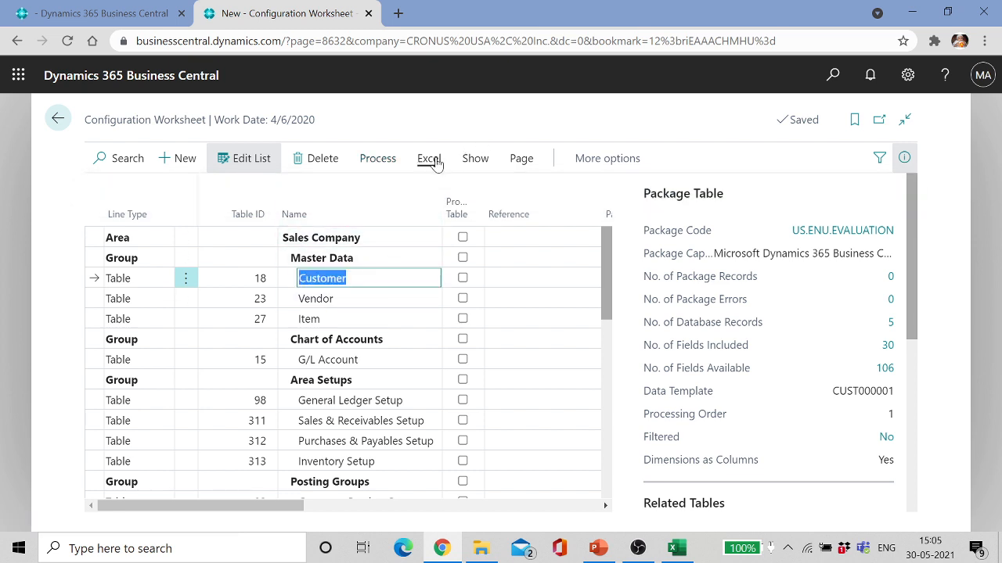
pyautogui.click(429, 158)
pyautogui.click(472, 159)
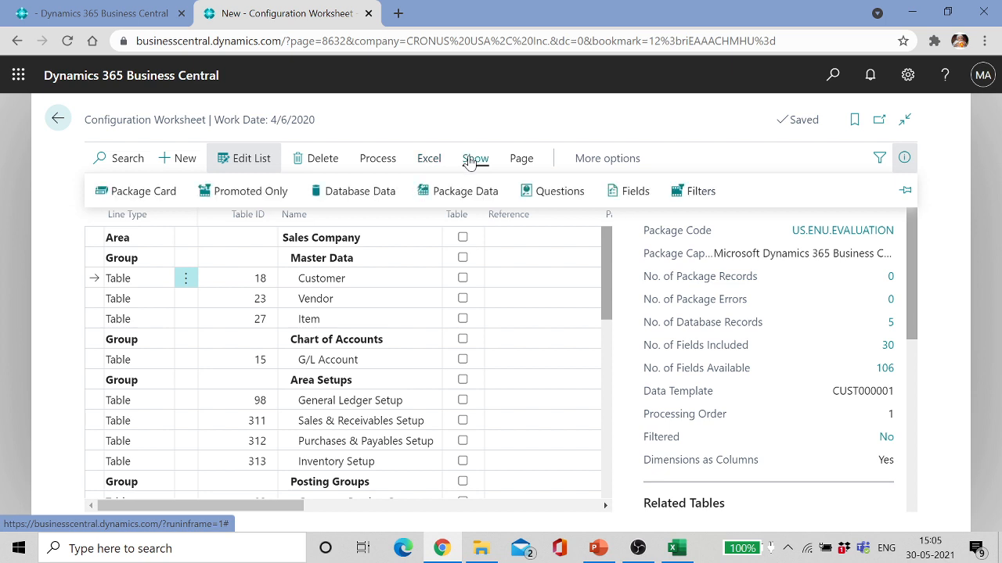
pyautogui.rightClick(527, 162)
pyautogui.press('Escape')
pyautogui.click(524, 159)
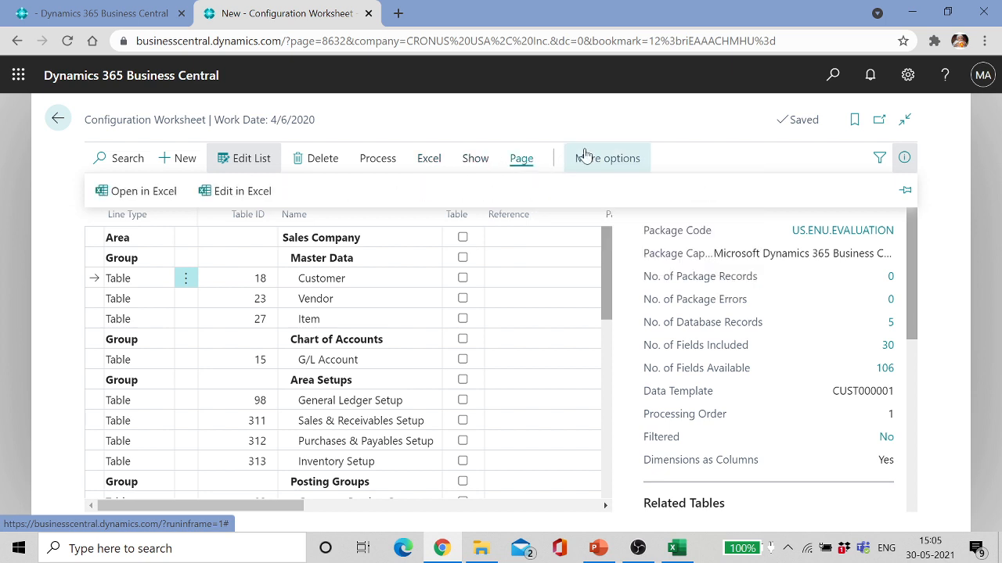
pyautogui.click(610, 157)
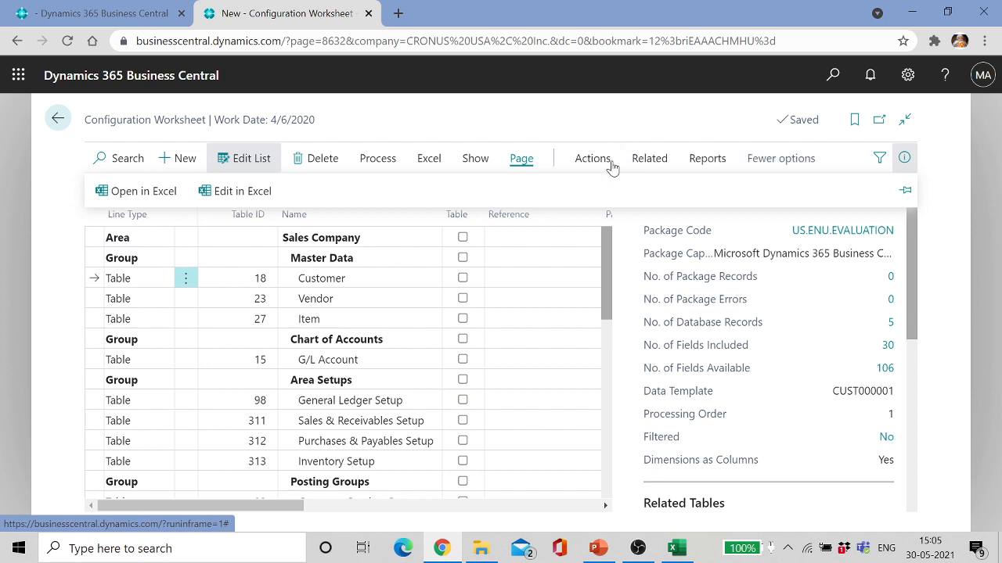
pyautogui.click(612, 163)
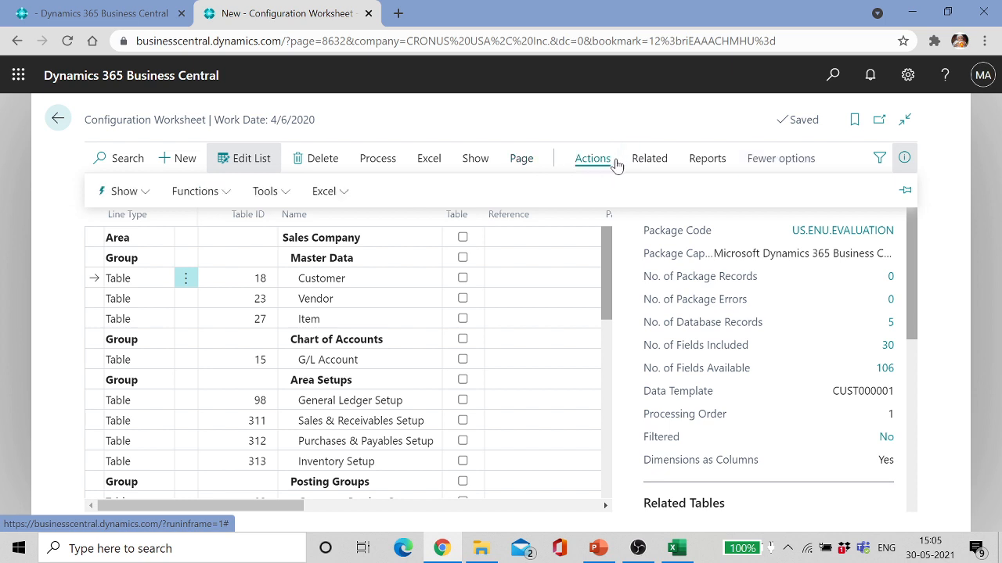
# Step: Browse the Functions, Package, Related and Reports menus, ending on Excel's template export and import options
pyautogui.click(230, 197)
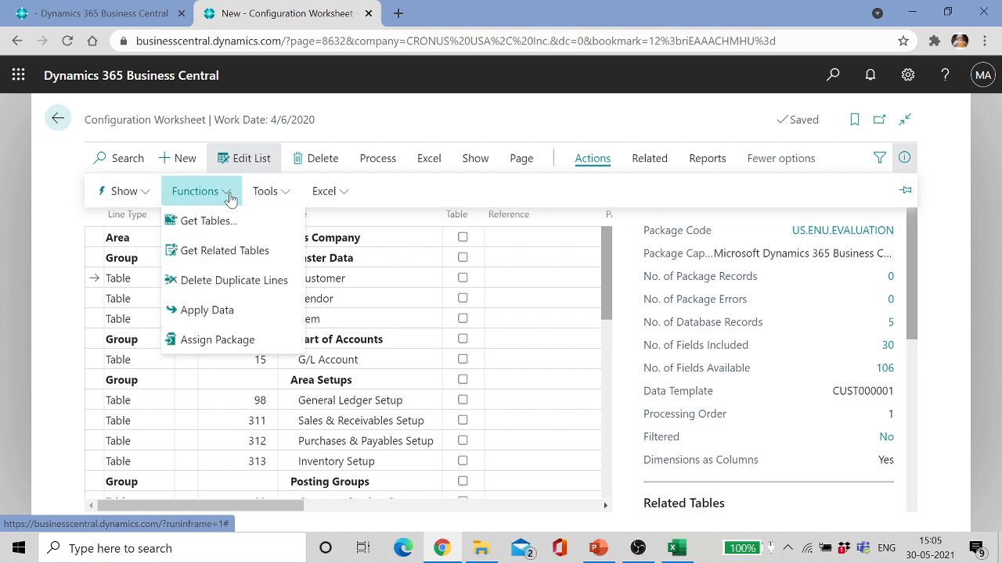
pyautogui.click(145, 198)
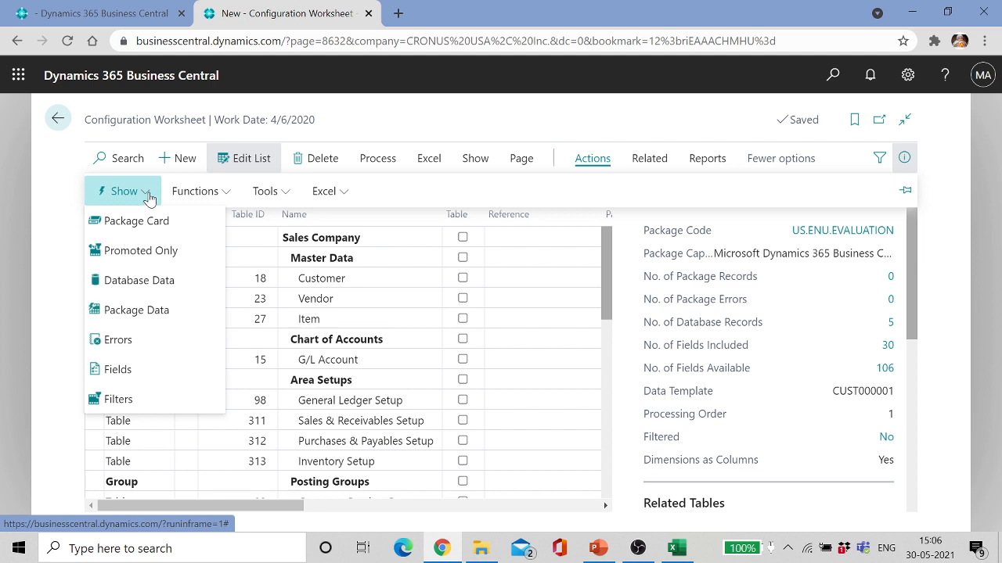
pyautogui.click(651, 160)
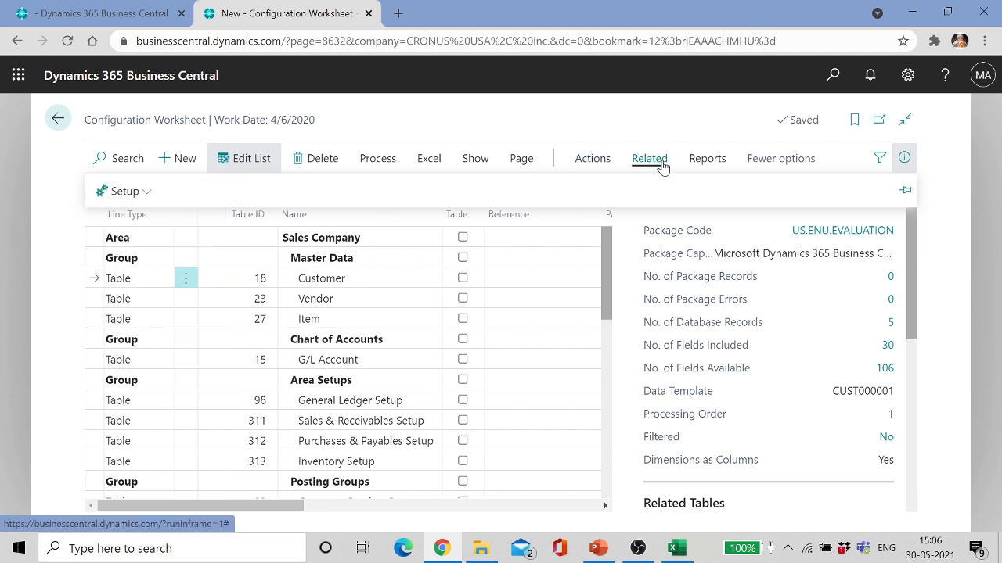
pyautogui.click(709, 163)
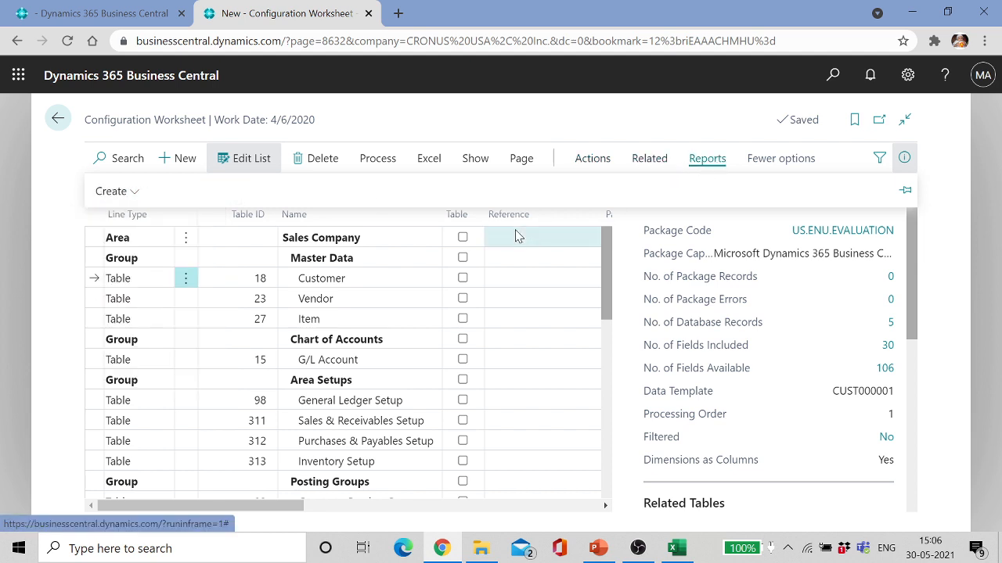
pyautogui.click(329, 279)
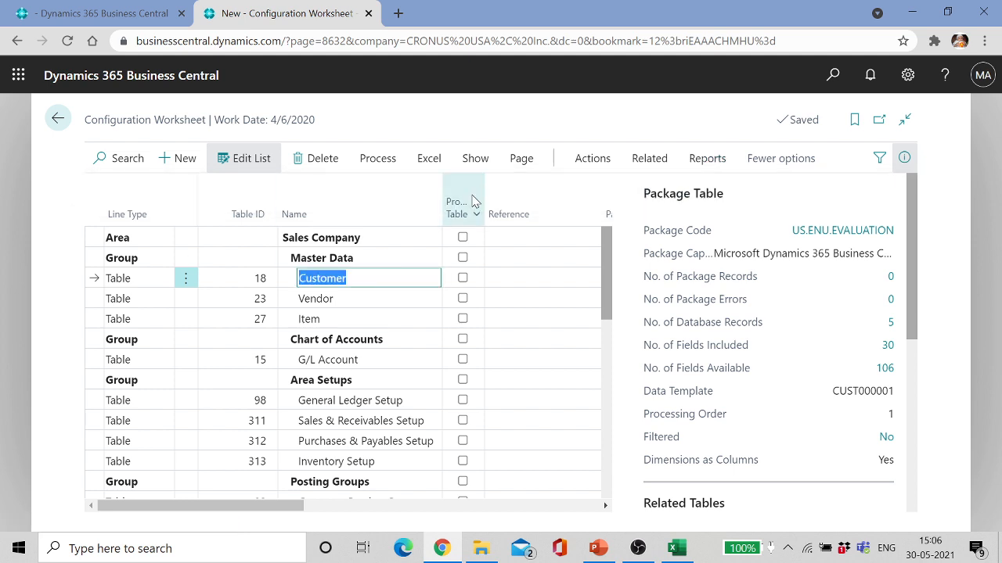
pyautogui.click(382, 161)
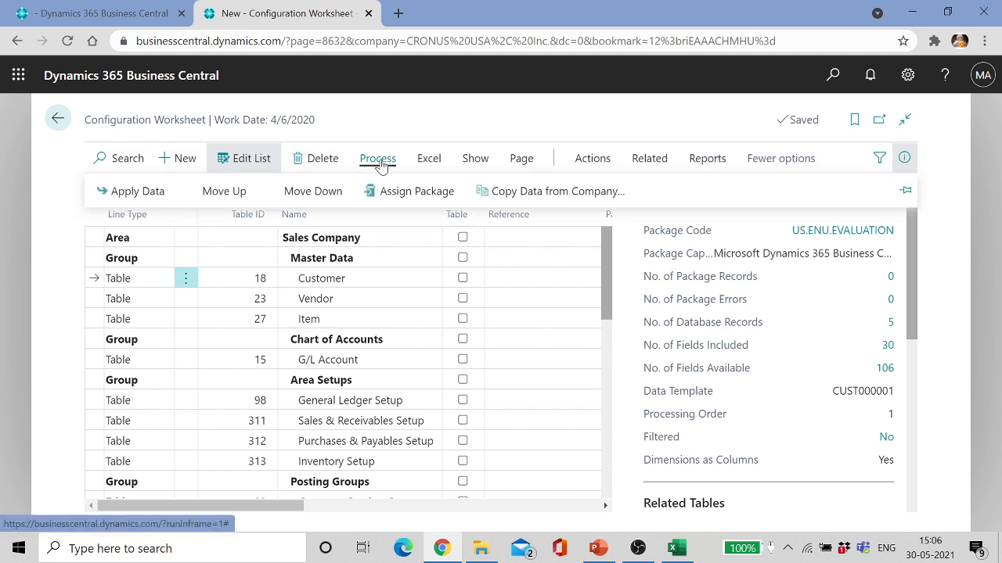
pyautogui.click(429, 163)
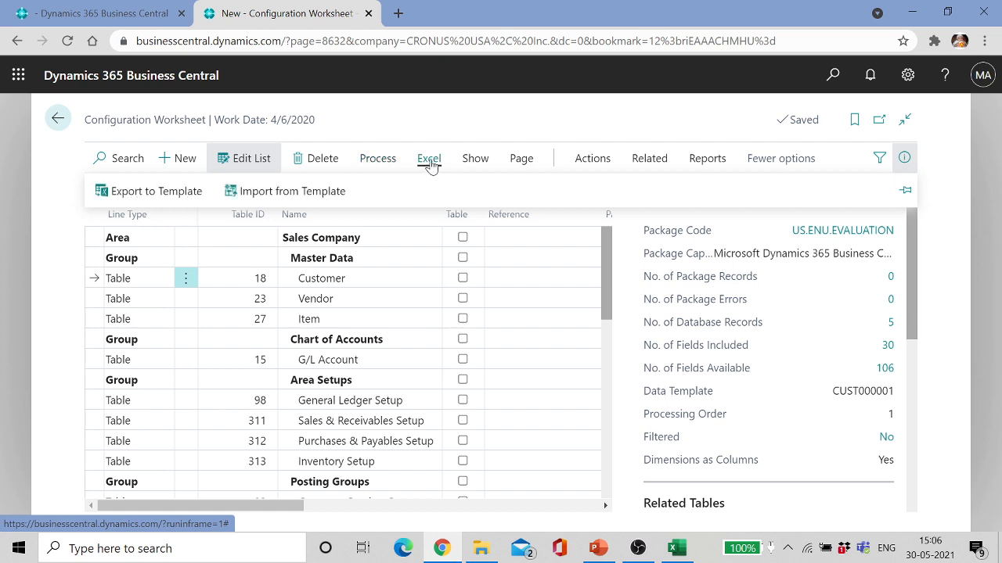
# Step: Export the Customer table to an Excel template, confirm, and open the downloaded .xlsx workbook
pyautogui.click(157, 191)
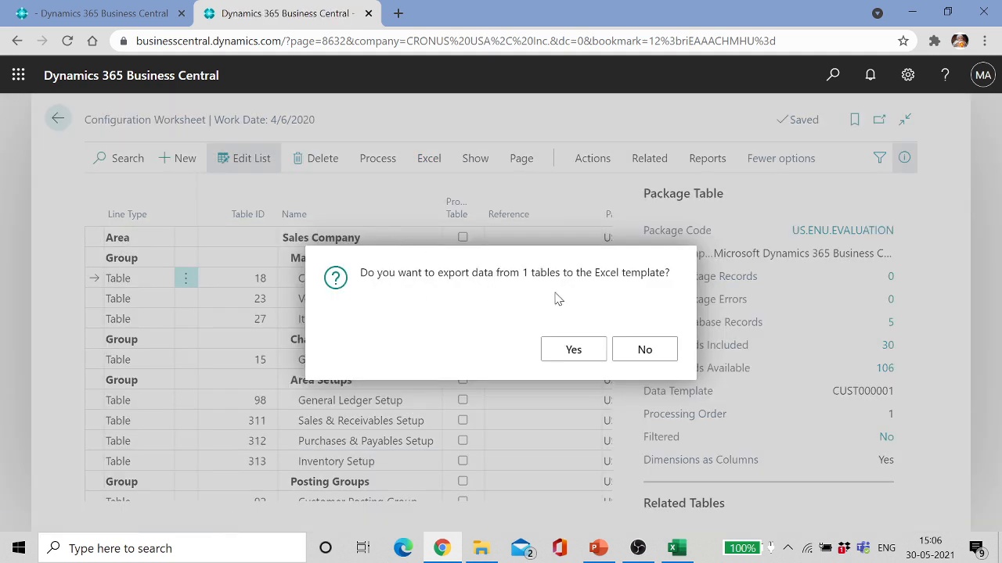
pyautogui.click(557, 351)
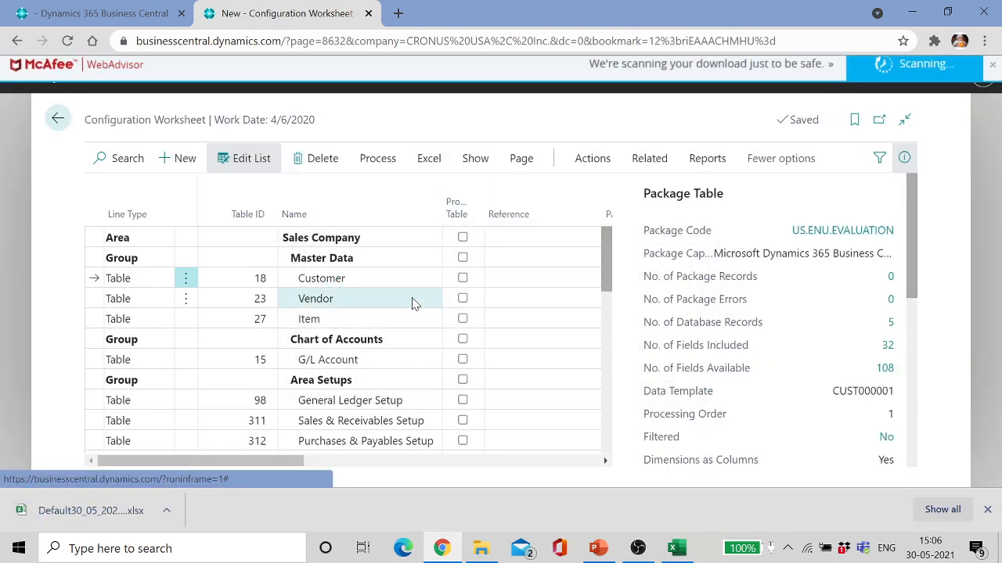
pyautogui.click(79, 513)
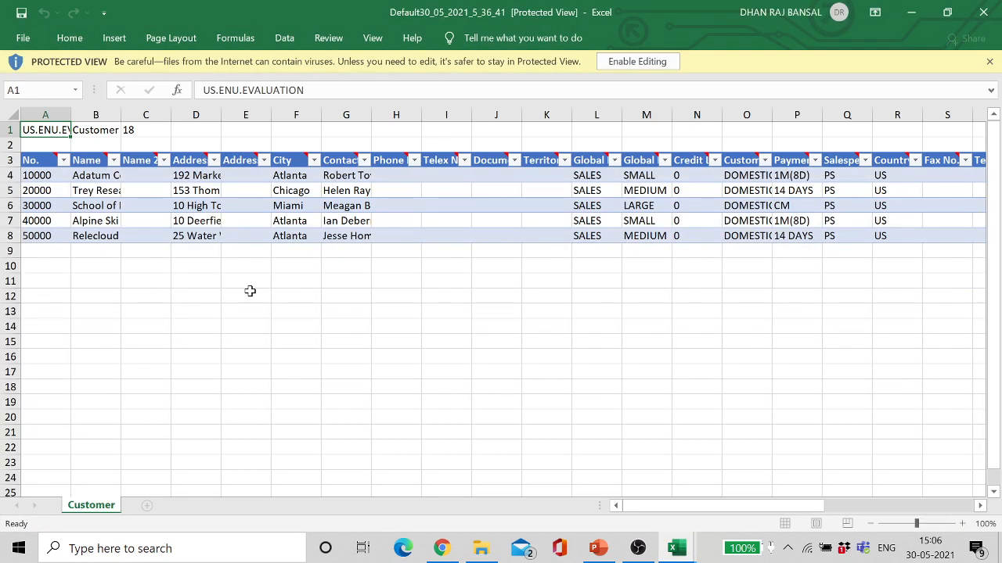
# Step: Enable editing on the Customer workbook and AutoFit all column widths to their contents
pyautogui.click(641, 63)
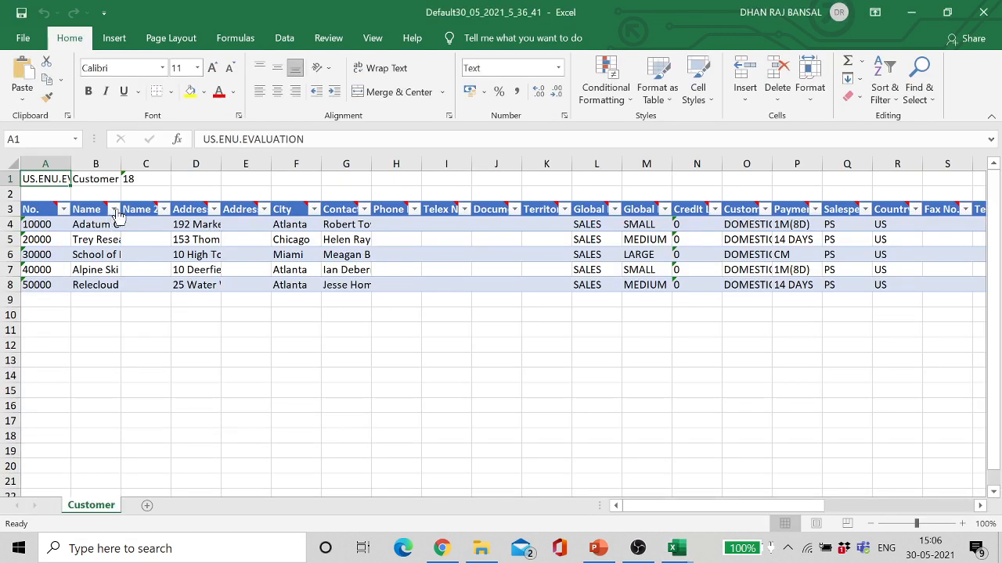
pyautogui.click(11, 160)
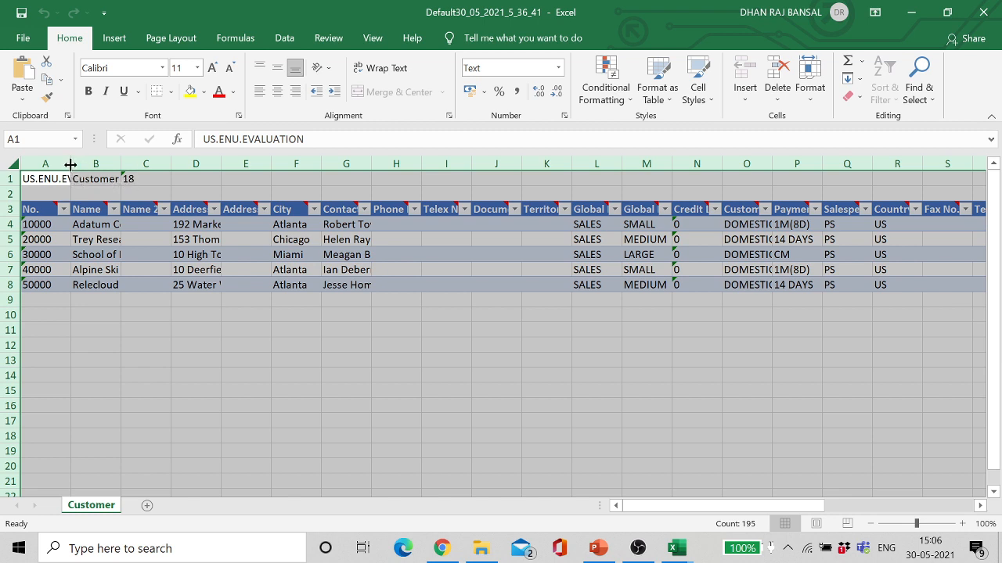
pyautogui.doubleClick(70, 163)
pyautogui.click(312, 268)
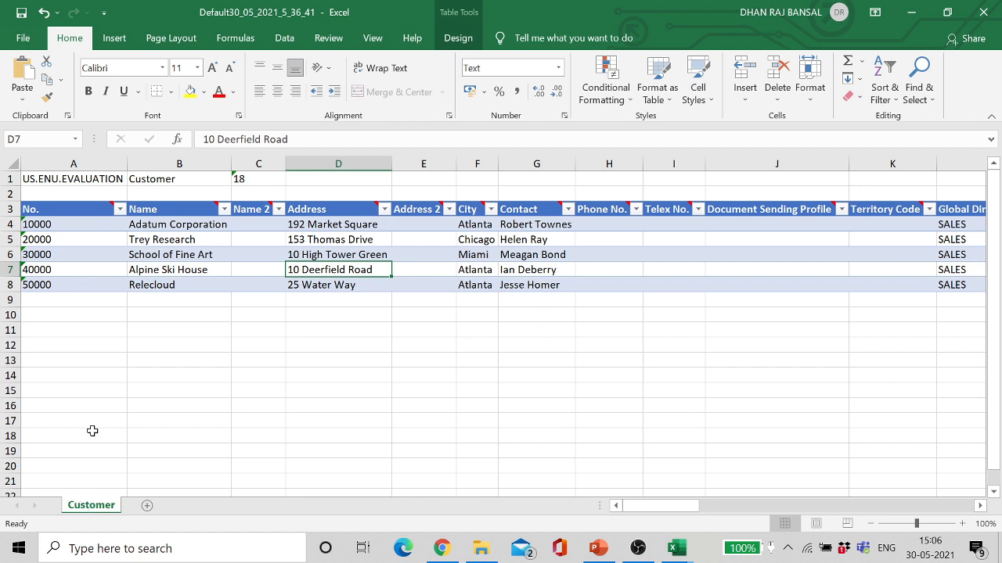
pyautogui.click(171, 270)
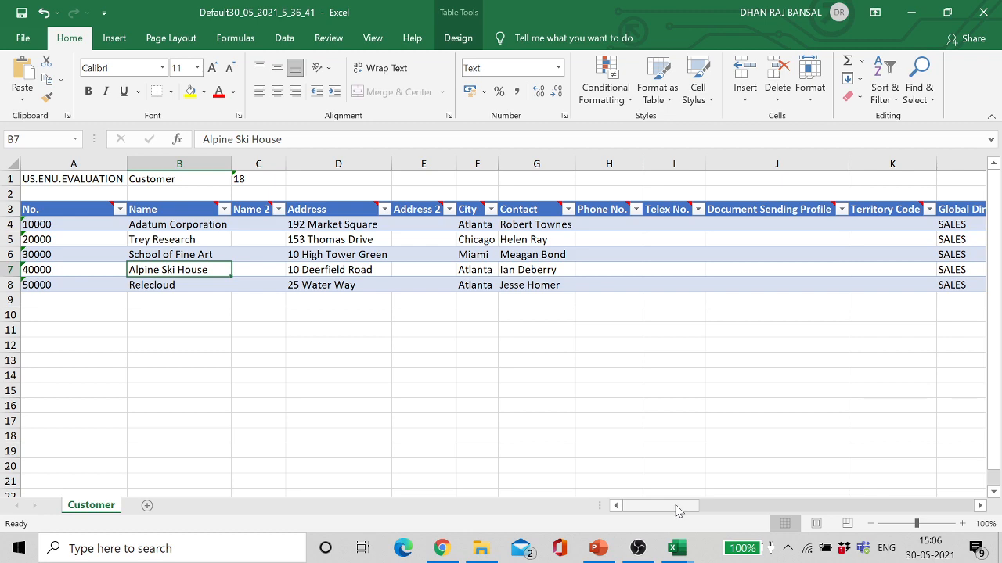
pyautogui.moveTo(677, 508); pyautogui.dragTo(601, 485)
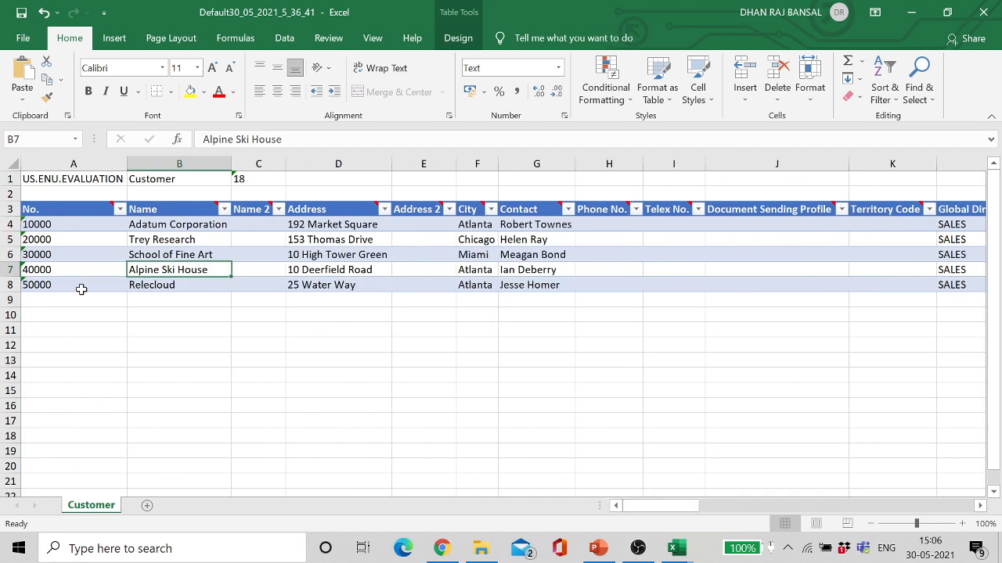
pyautogui.click(41, 298)
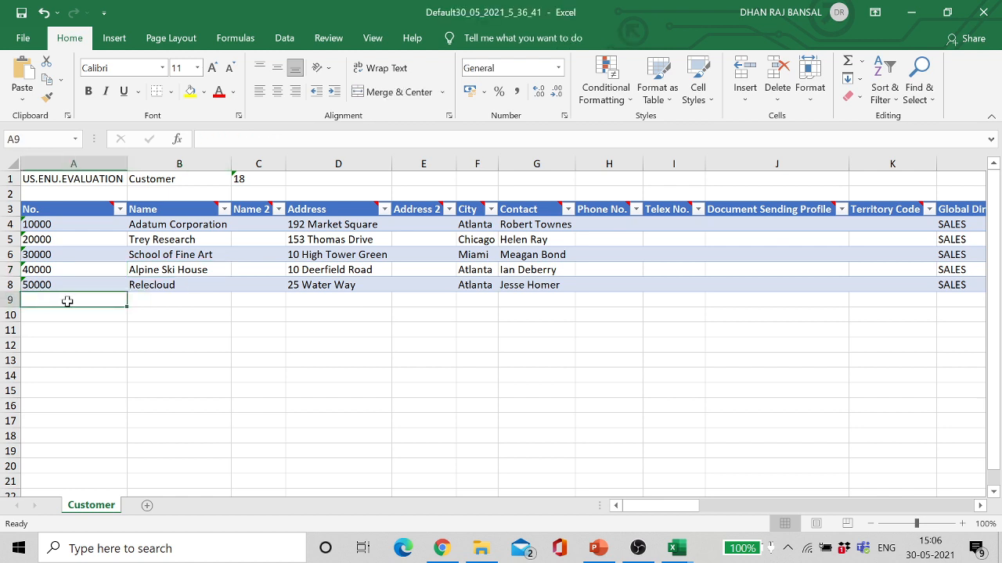
# Step: Replace customer 20000's name Trey Research in B5 with a person's name
pyautogui.doubleClick(196, 239)
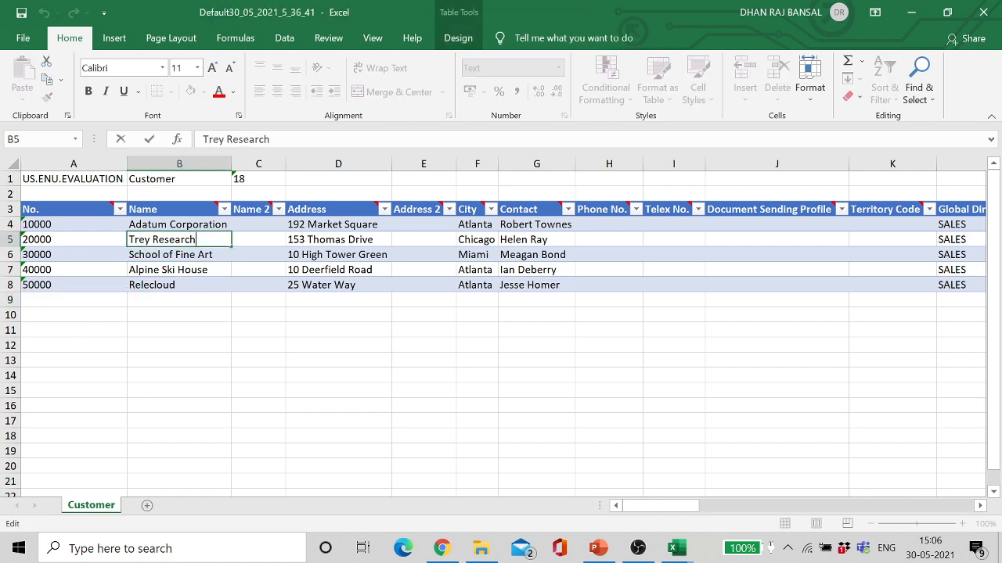
pyautogui.moveTo(196, 239); pyautogui.dragTo(129, 240)
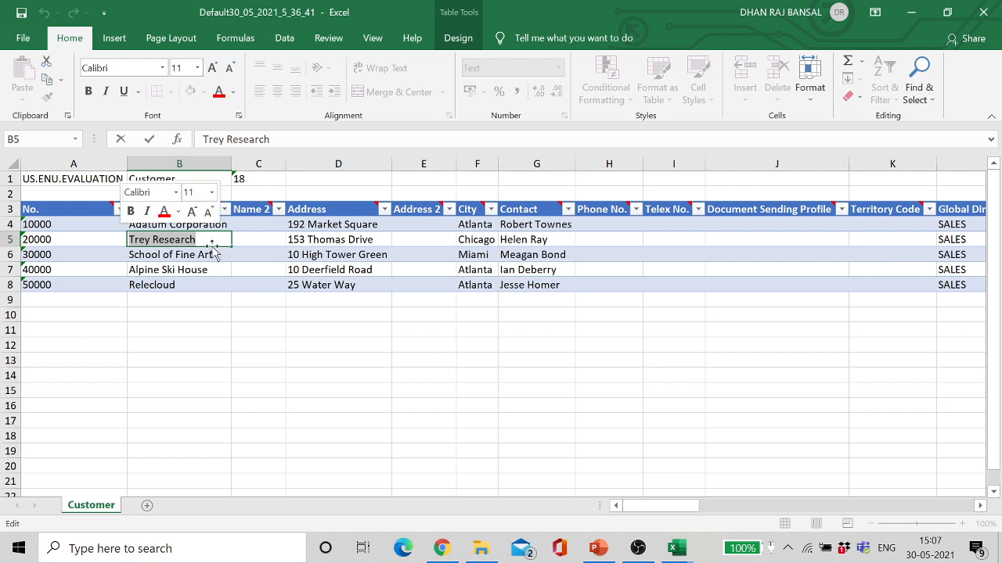
pyautogui.press('capslock')
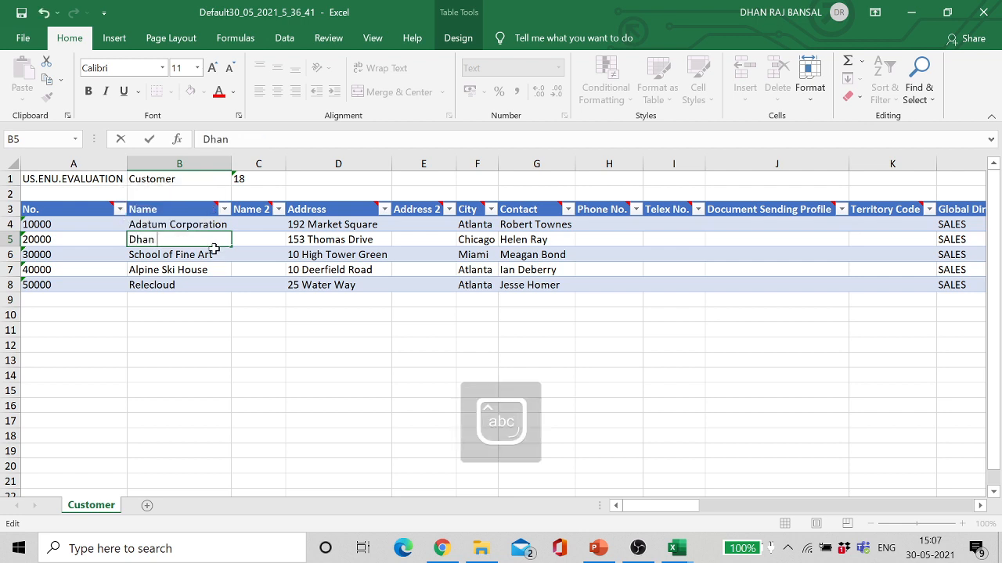
pyautogui.click(50, 299)
# Step: Add customer 60000 named Test Customer in row 9
pyautogui.write('60')
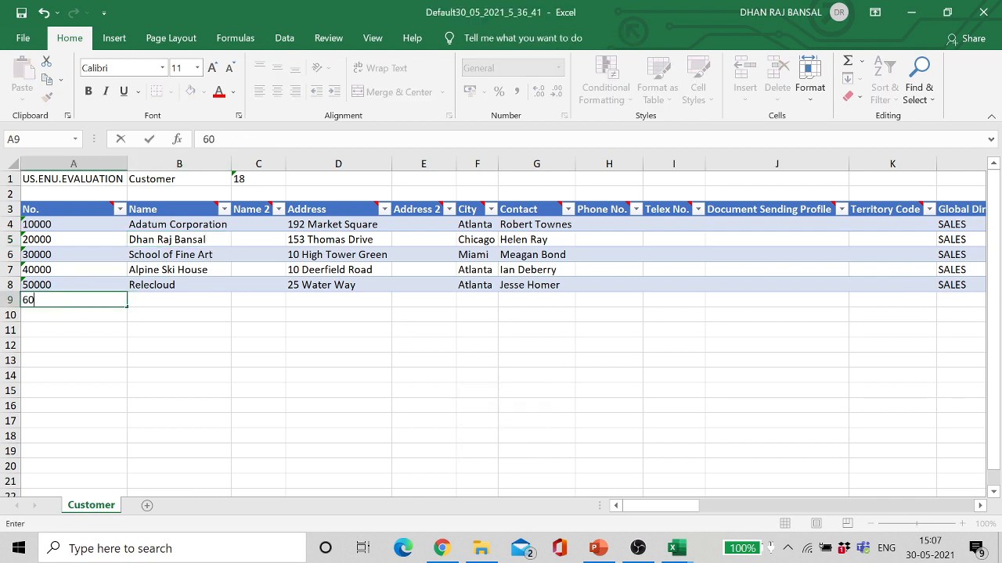
pyautogui.write('000')
pyautogui.press('Tab')
pyautogui.press('capslock')
pyautogui.write('T')
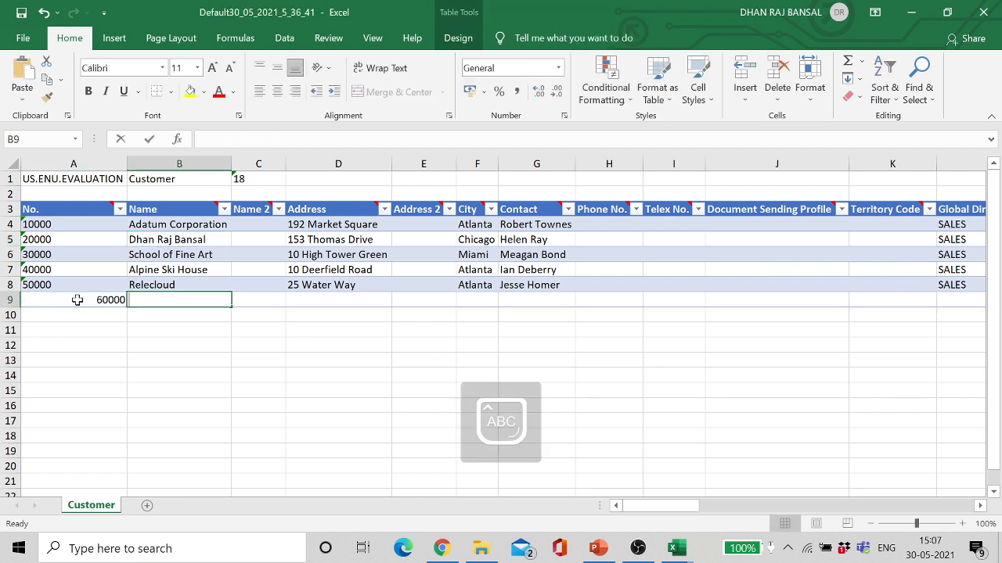
pyautogui.write('est C')
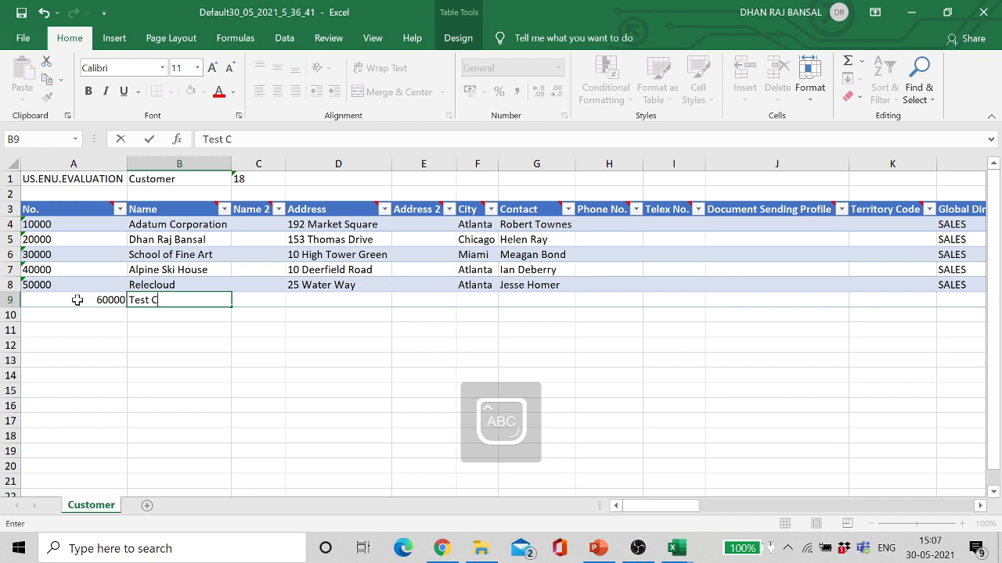
pyautogui.press('capslock')
pyautogui.write('ustomer')
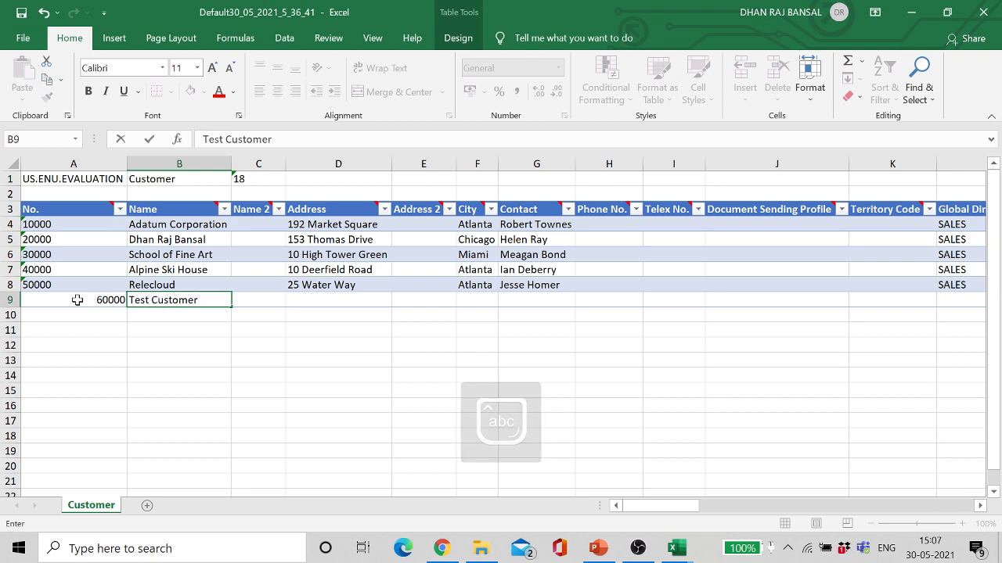
pyautogui.press('Tab')
pyautogui.press('Tab')
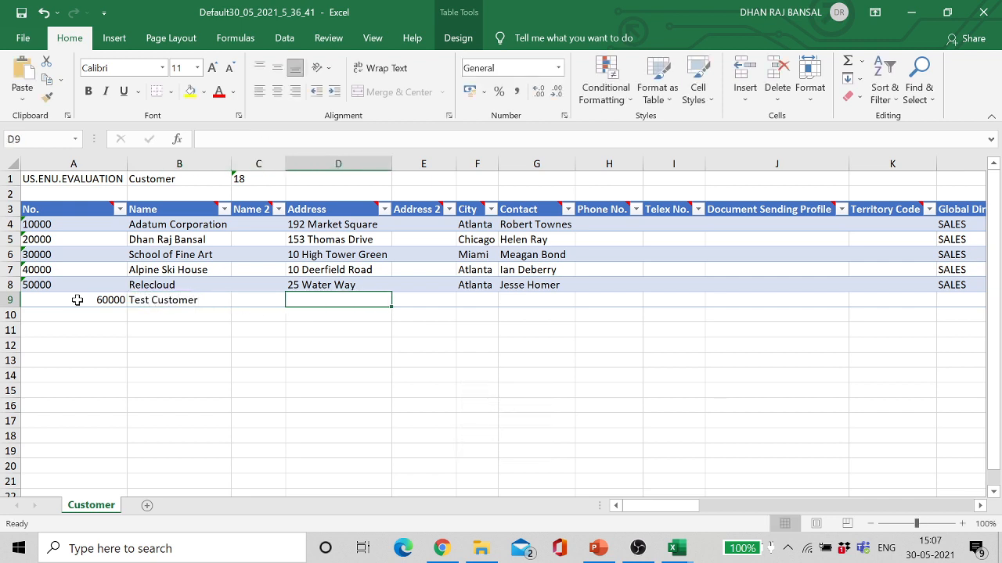
# Step: Add customer 70000 named New Customer in row 10
pyautogui.click(31, 318)
pyautogui.write('70000')
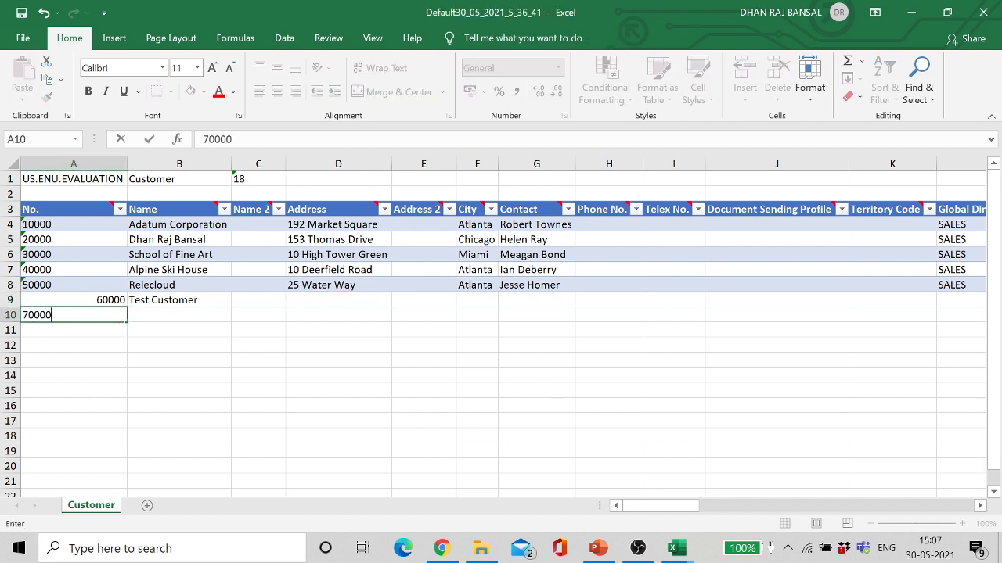
pyautogui.press('Tab')
pyautogui.press('capslock')
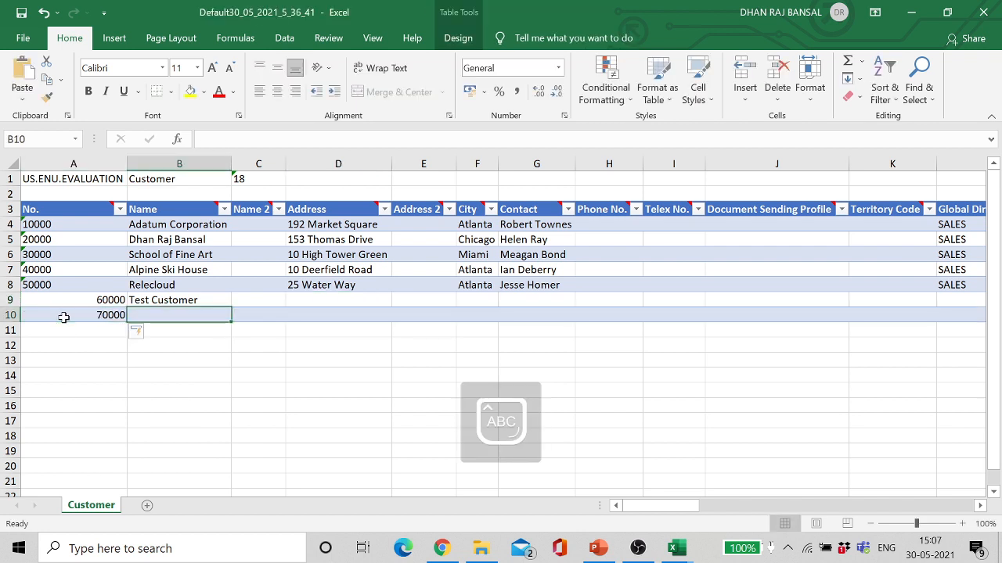
pyautogui.write('New Cus')
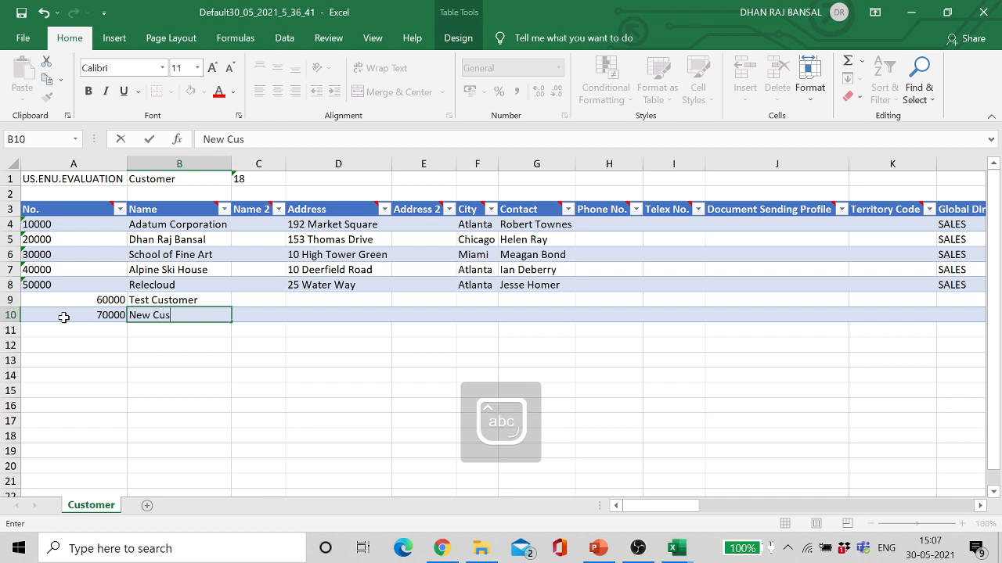
pyautogui.write('tomer')
pyautogui.press('Tab')
pyautogui.press('Tab')
pyautogui.press('Tab')
pyautogui.press('Tab')
pyautogui.press('Tab')
pyautogui.press('Tab')
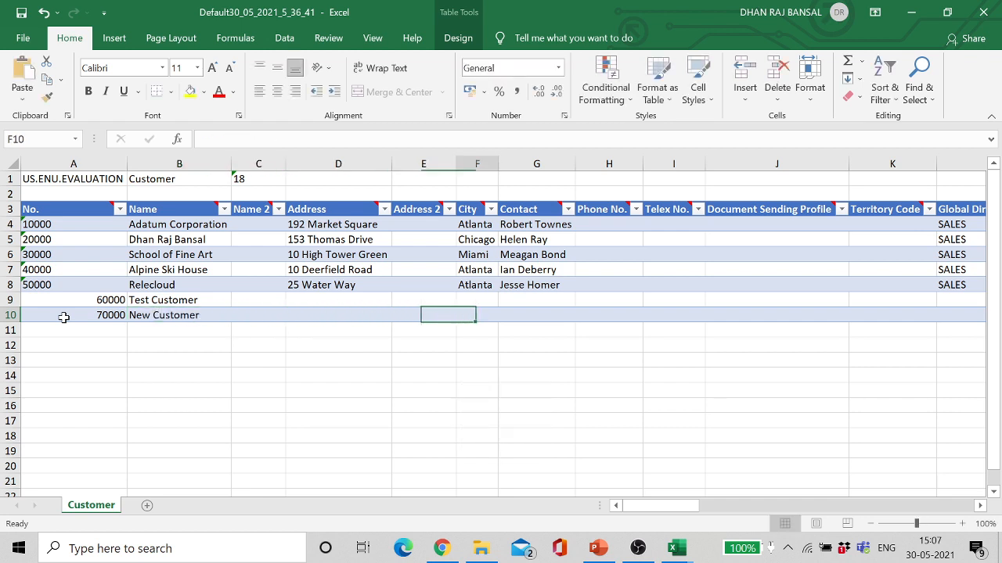
pyautogui.press('Tab')
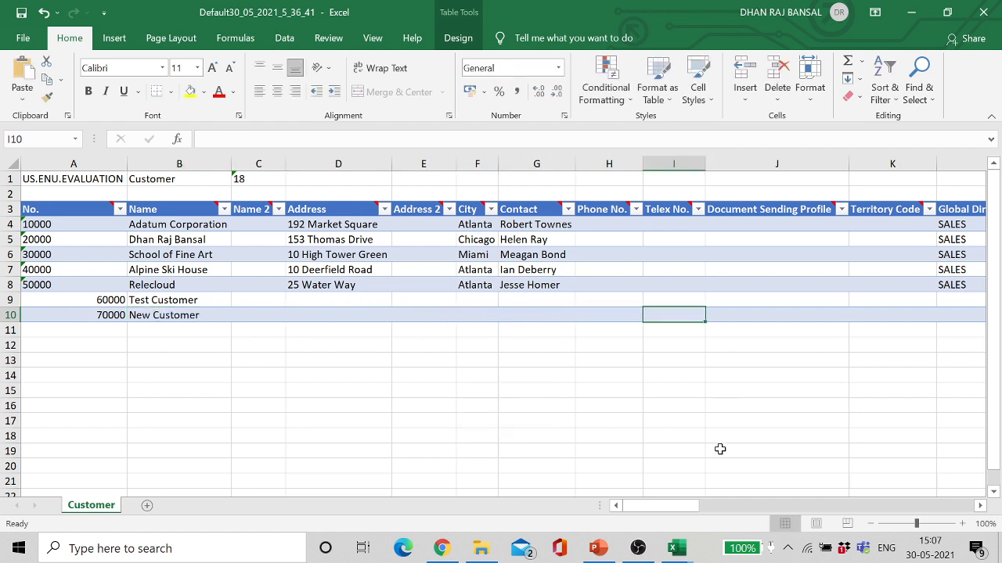
pyautogui.moveTo(664, 505); pyautogui.dragTo(626, 398)
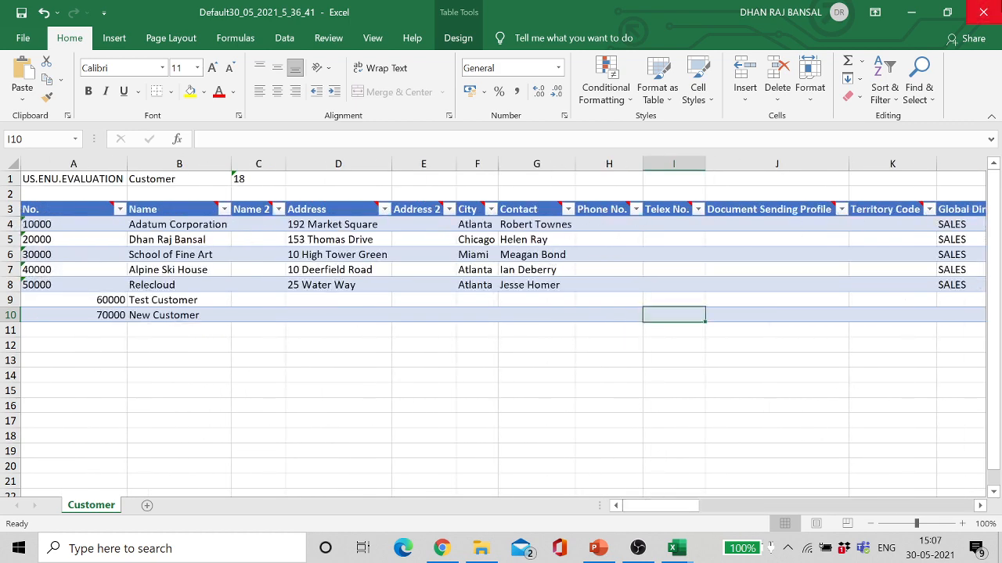
# Step: Save and close the edited workbook, then minimize Excel
pyautogui.click(987, 11)
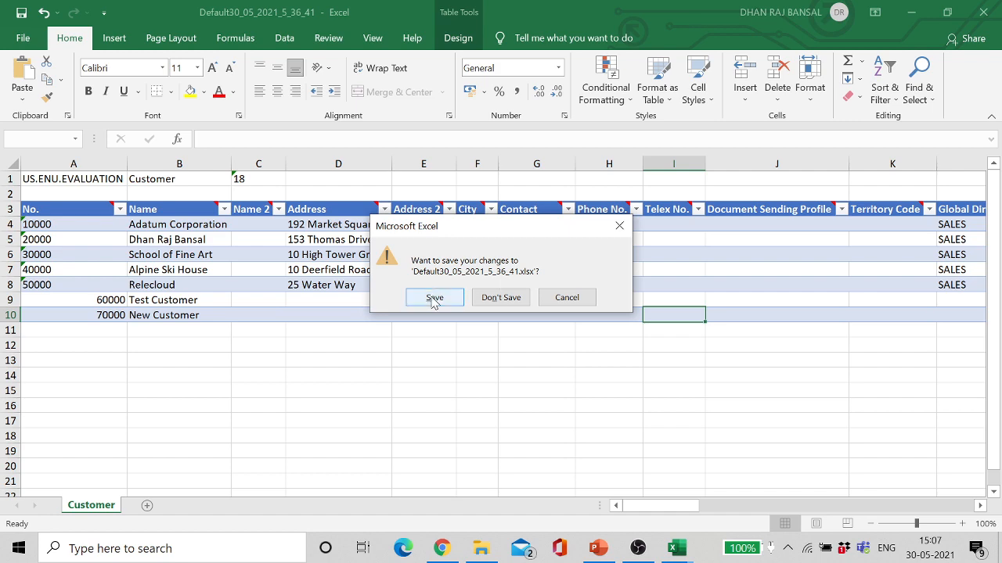
pyautogui.click(432, 297)
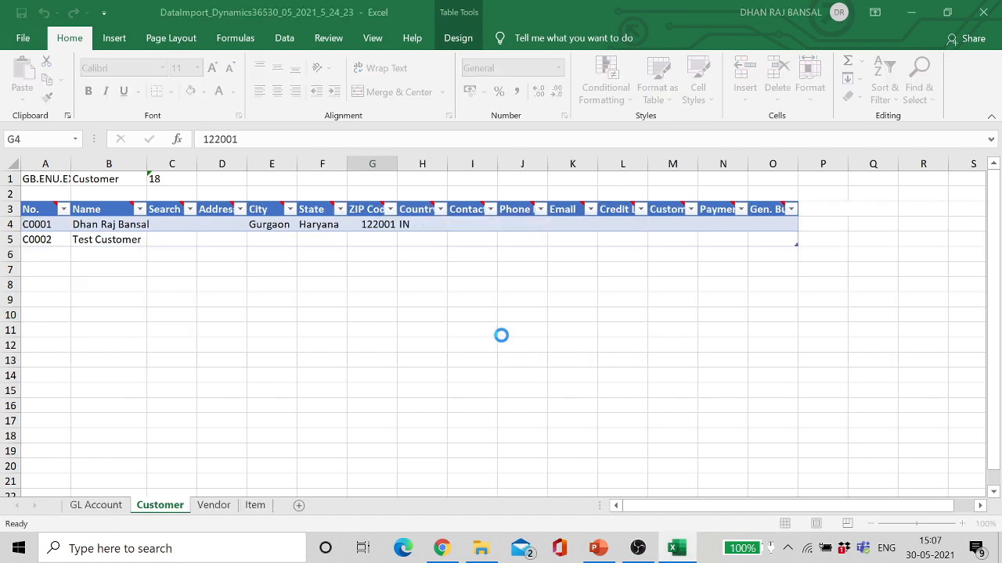
pyautogui.click(908, 14)
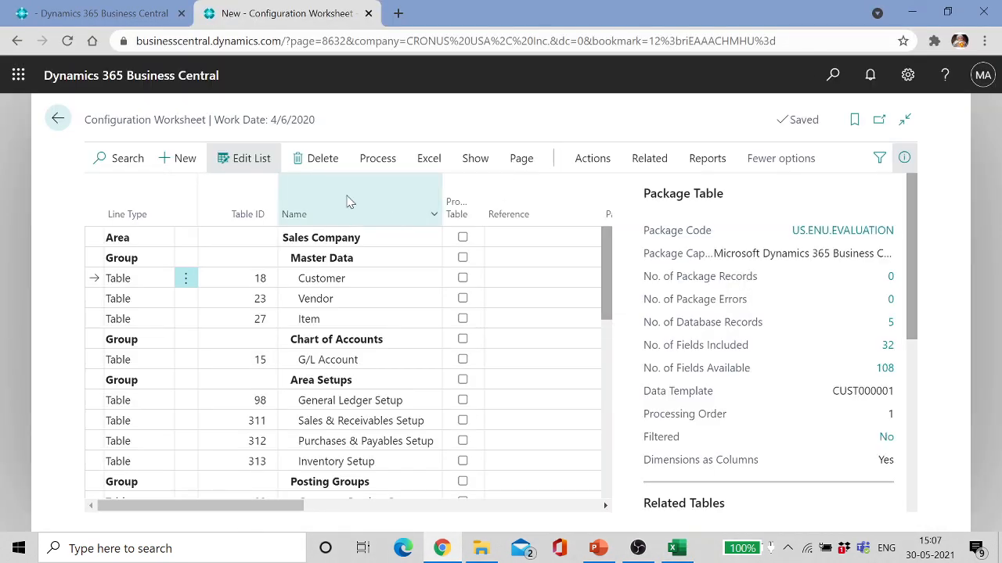
# Step: Start Import from Template for the Customer table and confirm the import
pyautogui.click(377, 161)
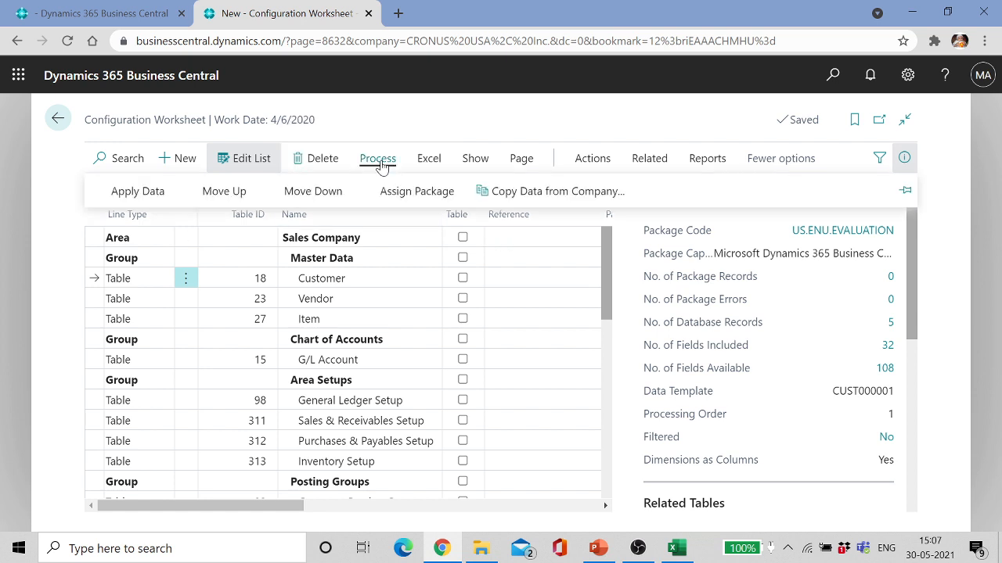
pyautogui.click(427, 161)
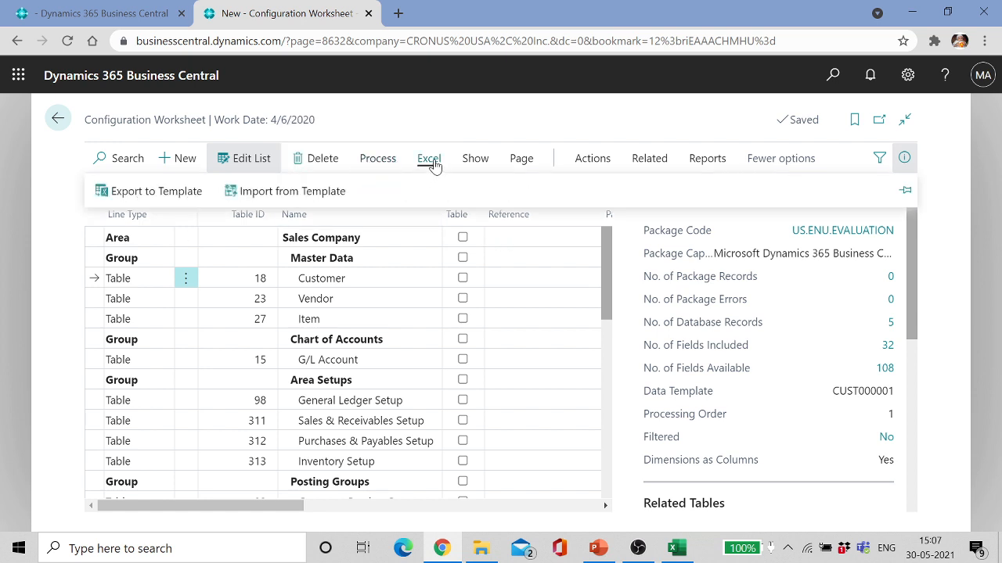
pyautogui.click(332, 195)
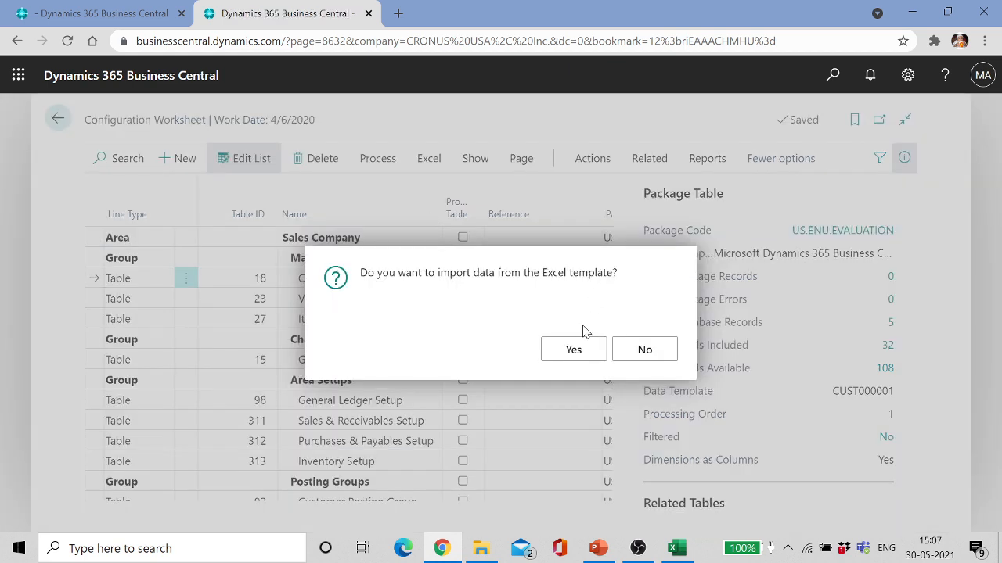
pyautogui.click(571, 349)
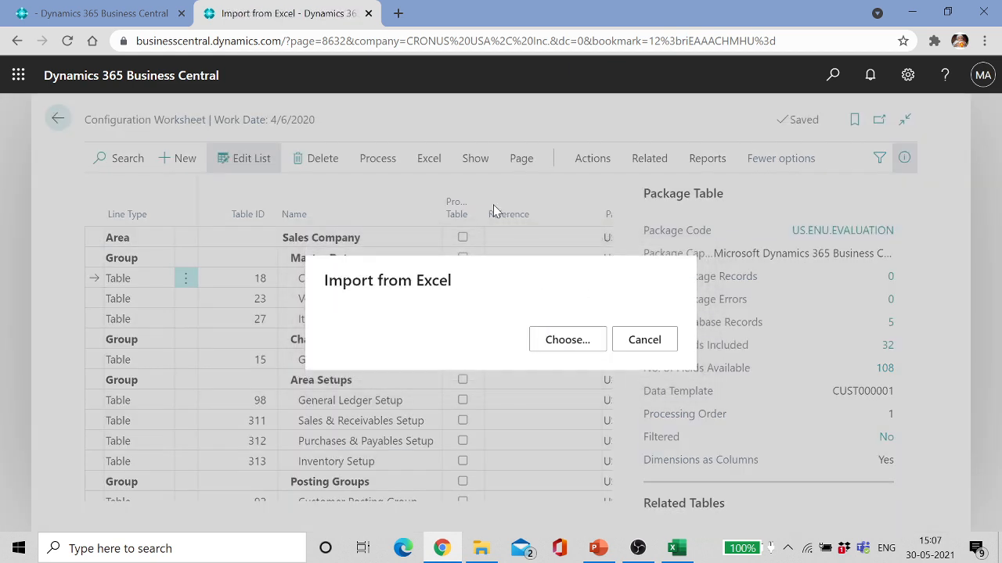
# Step: Choose the Default30_05_2021_5_36_41 workbook and import its Customer package data
pyautogui.click(567, 342)
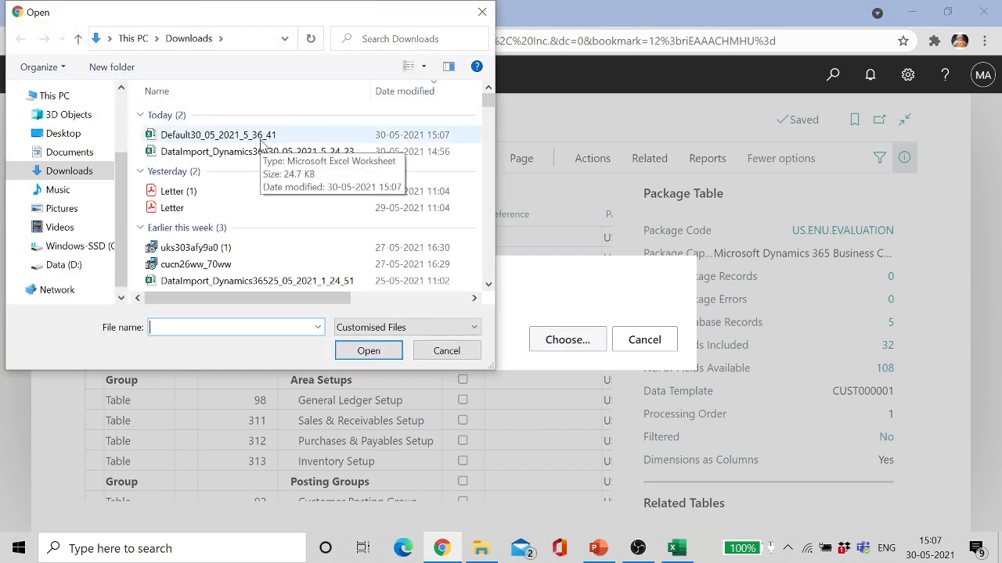
pyautogui.click(263, 140)
pyautogui.doubleClick(261, 141)
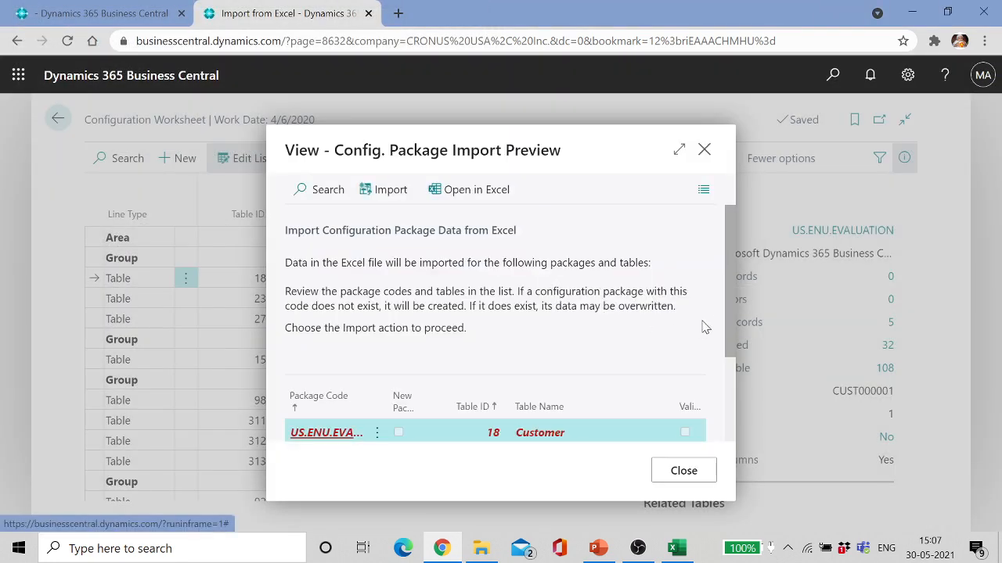
pyautogui.moveTo(728, 298); pyautogui.dragTo(735, 350)
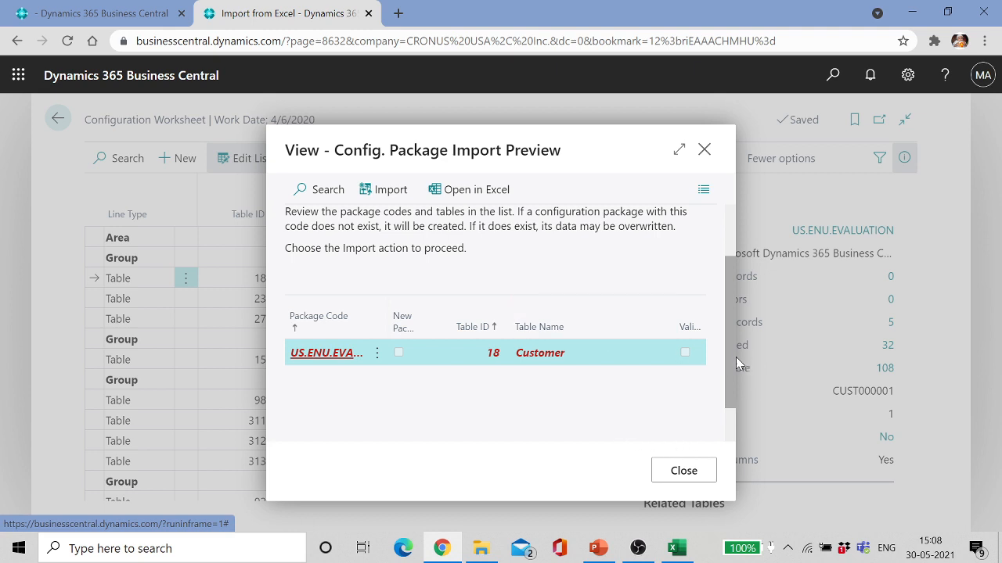
pyautogui.moveTo(727, 363); pyautogui.dragTo(729, 281)
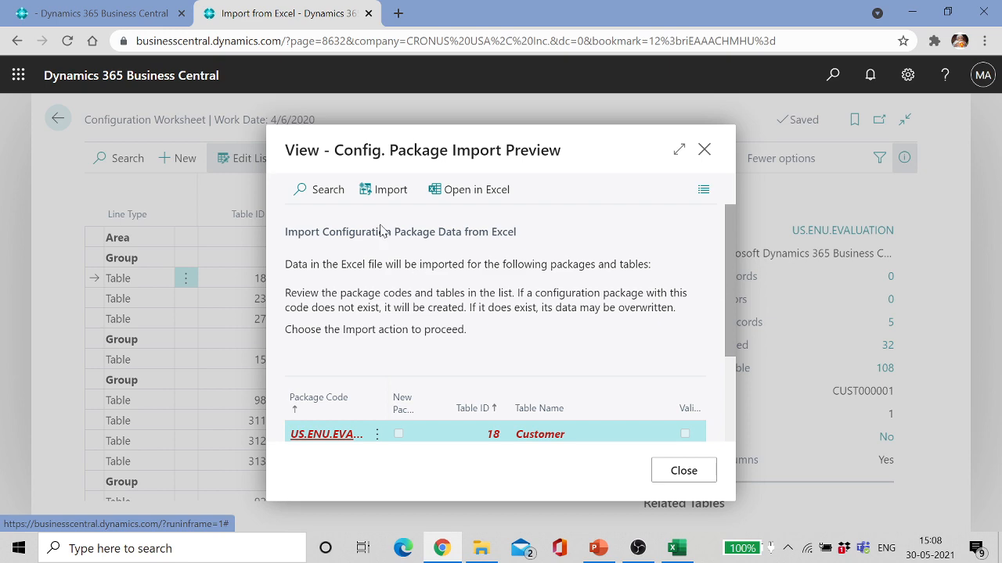
pyautogui.click(374, 189)
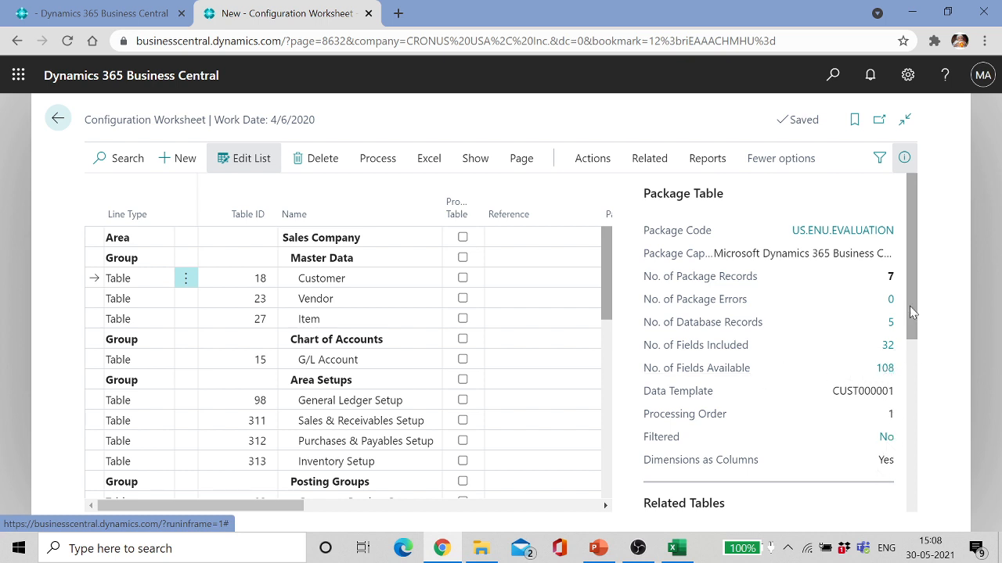
# Step: Apply the Customer package data, confirm, and acknowledge the 2 inserted, 5 modified summary
pyautogui.moveTo(912, 312); pyautogui.dragTo(906, 341)
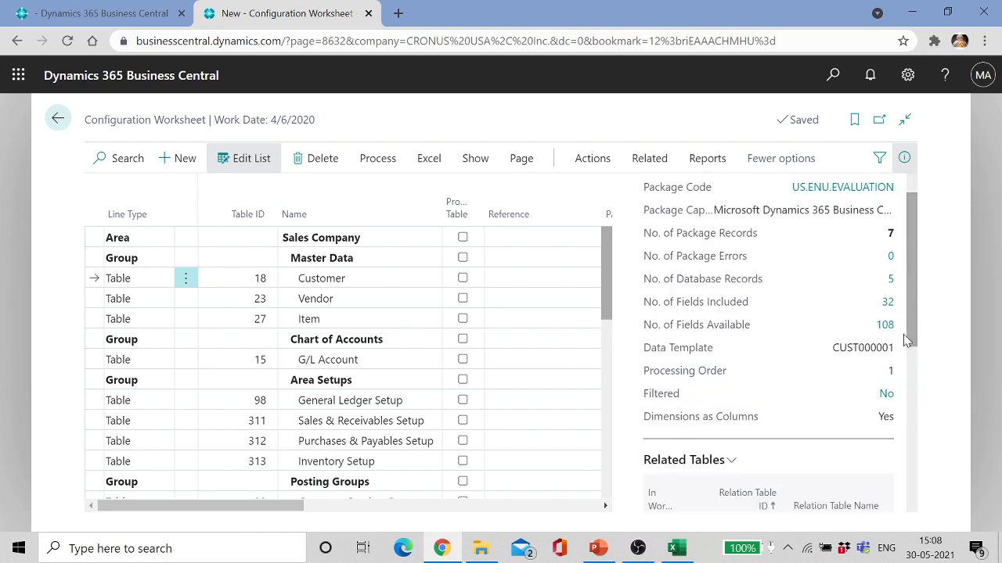
pyautogui.click(383, 161)
pyautogui.click(154, 193)
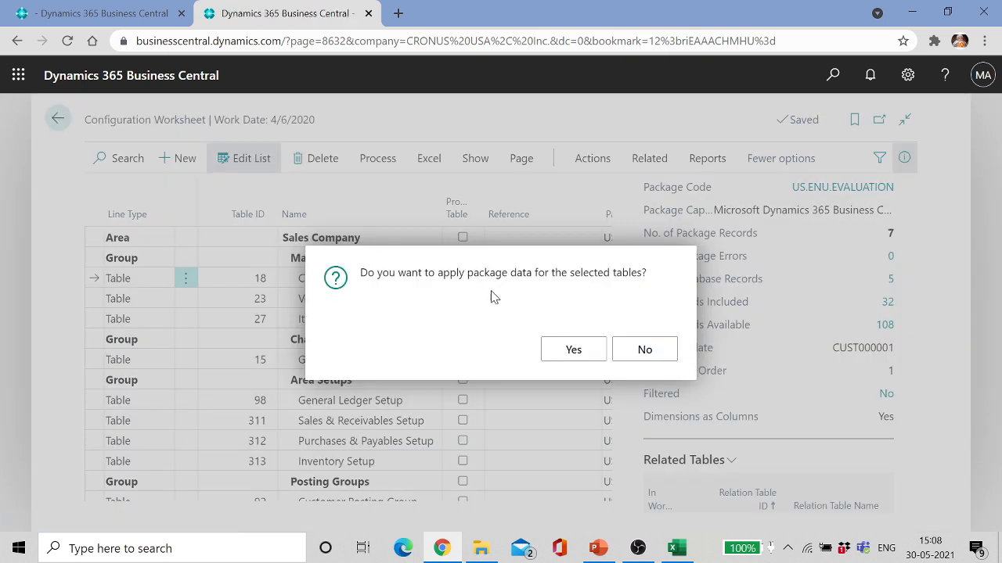
pyautogui.click(574, 349)
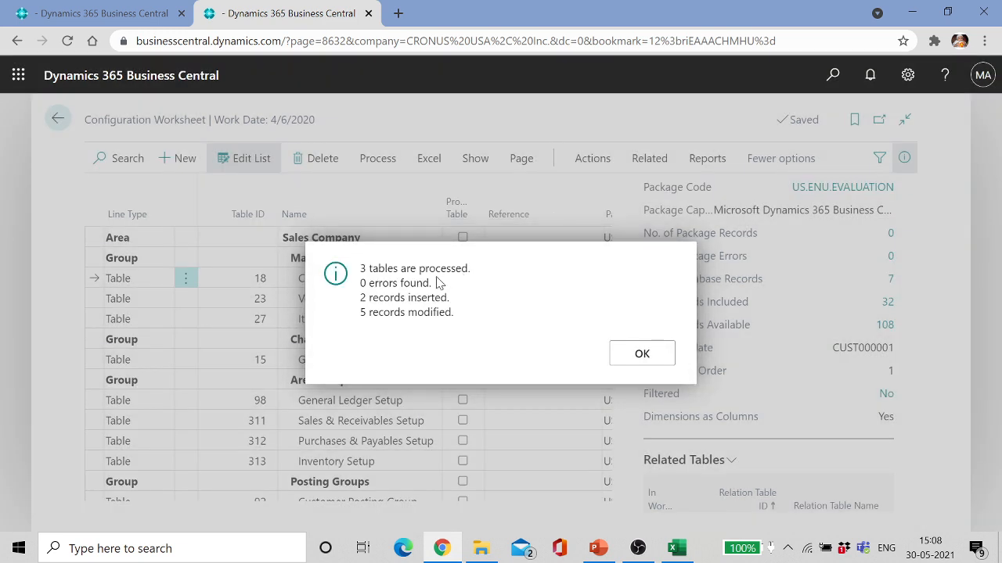
pyautogui.click(643, 356)
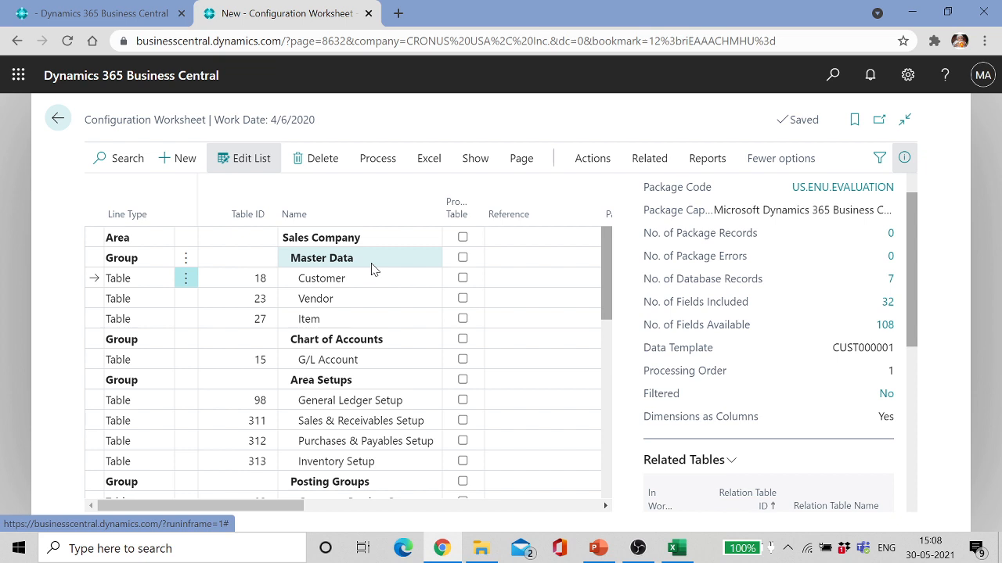
pyautogui.click(375, 278)
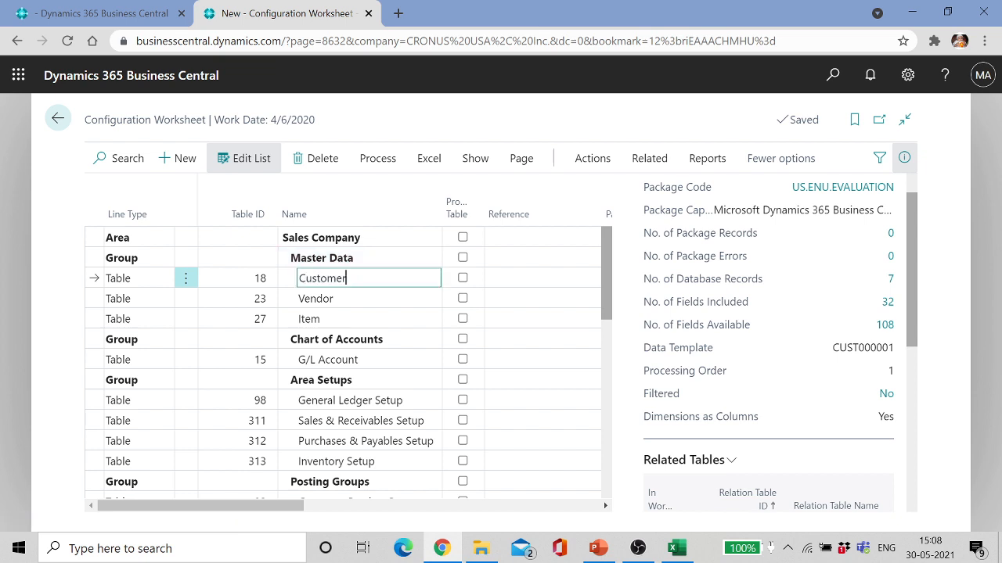
# Step: Review the seven-customer Customers list, then present the PowerPoint slides from slide 10
pyautogui.click(65, 124)
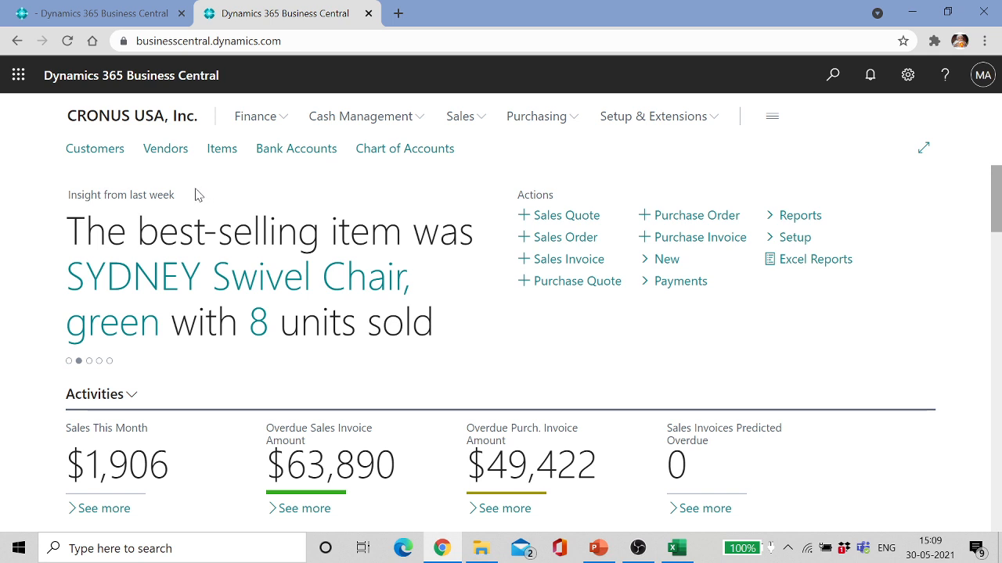
pyautogui.click(110, 156)
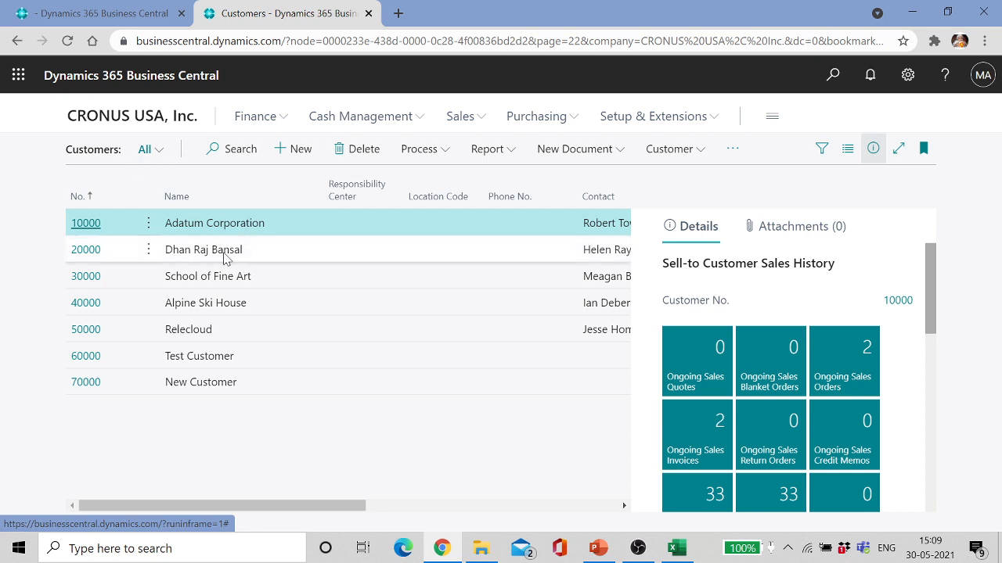
pyautogui.click(263, 249)
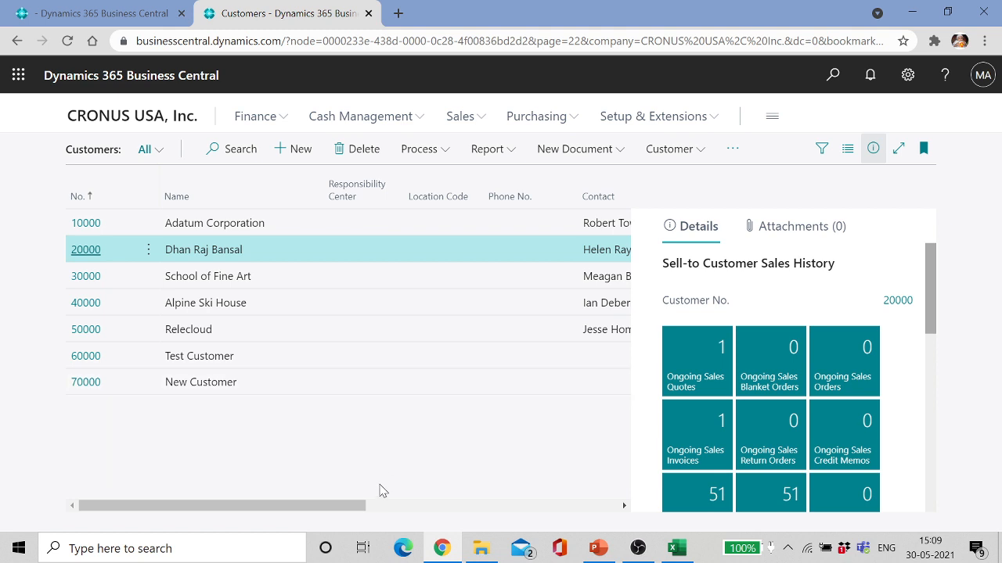
pyautogui.moveTo(351, 511)
pyautogui.mouseDown()
pyautogui.moveTo(493, 490)
pyautogui.moveTo(636, 509)
pyautogui.moveTo(447, 507)
pyautogui.moveTo(349, 493)
pyautogui.mouseUp()
pyautogui.click(604, 549)
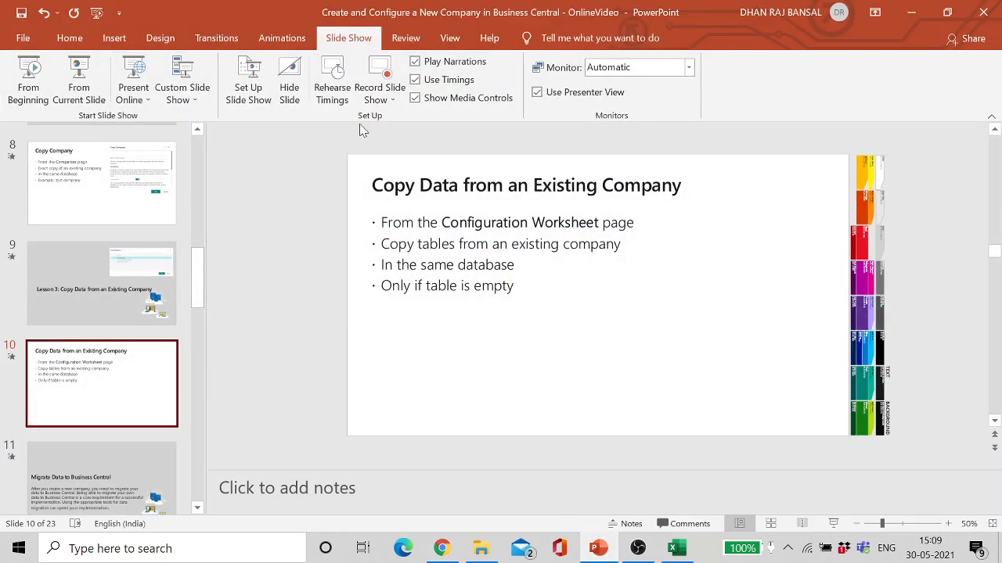
pyautogui.click(76, 80)
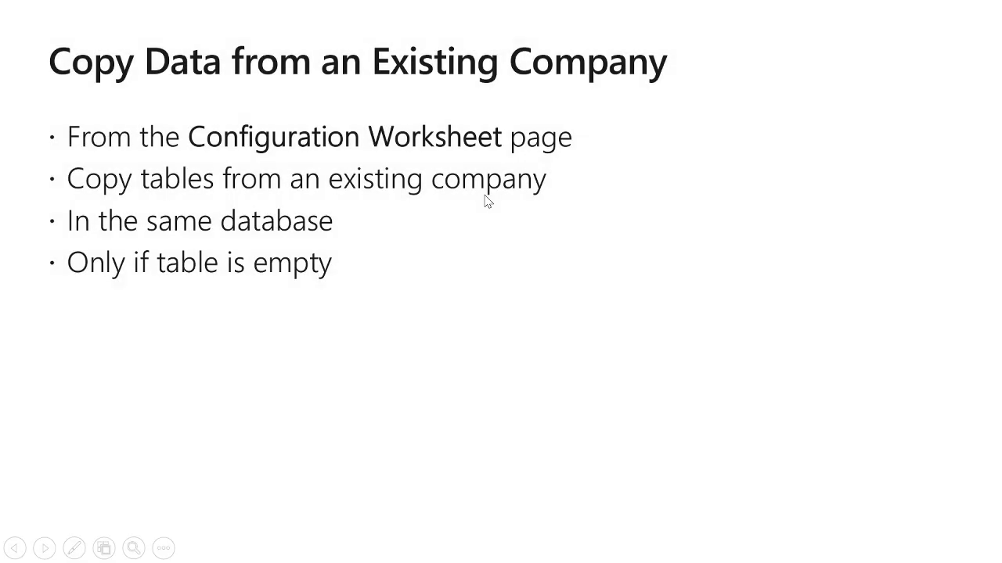